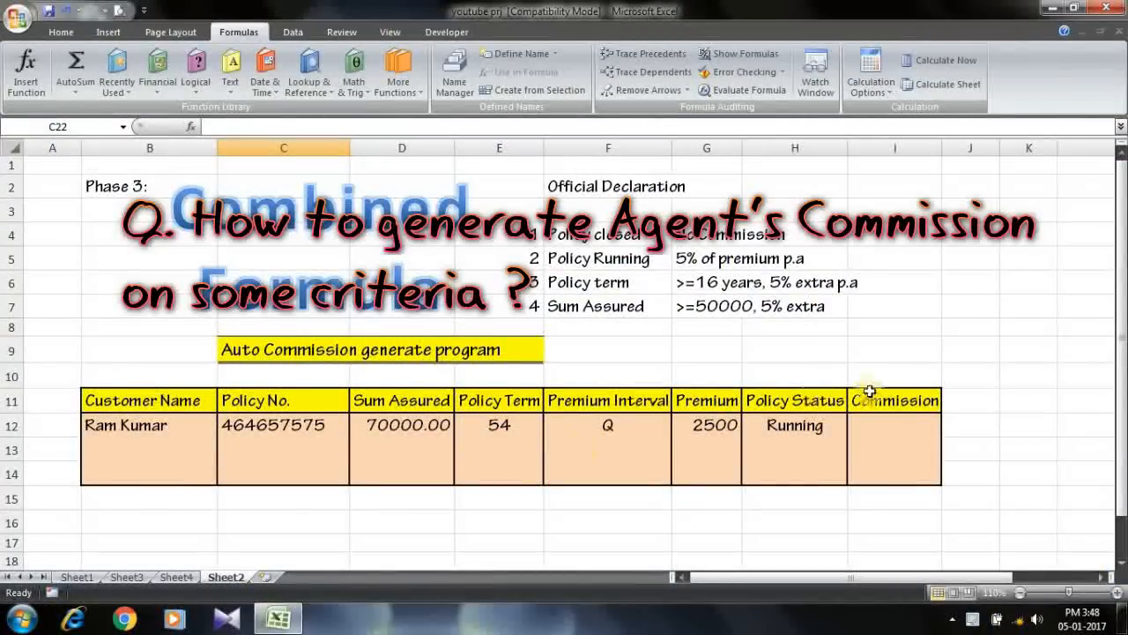
# Step: Set the Policy Term in cell E12 to 12
pyautogui.click(885, 429)
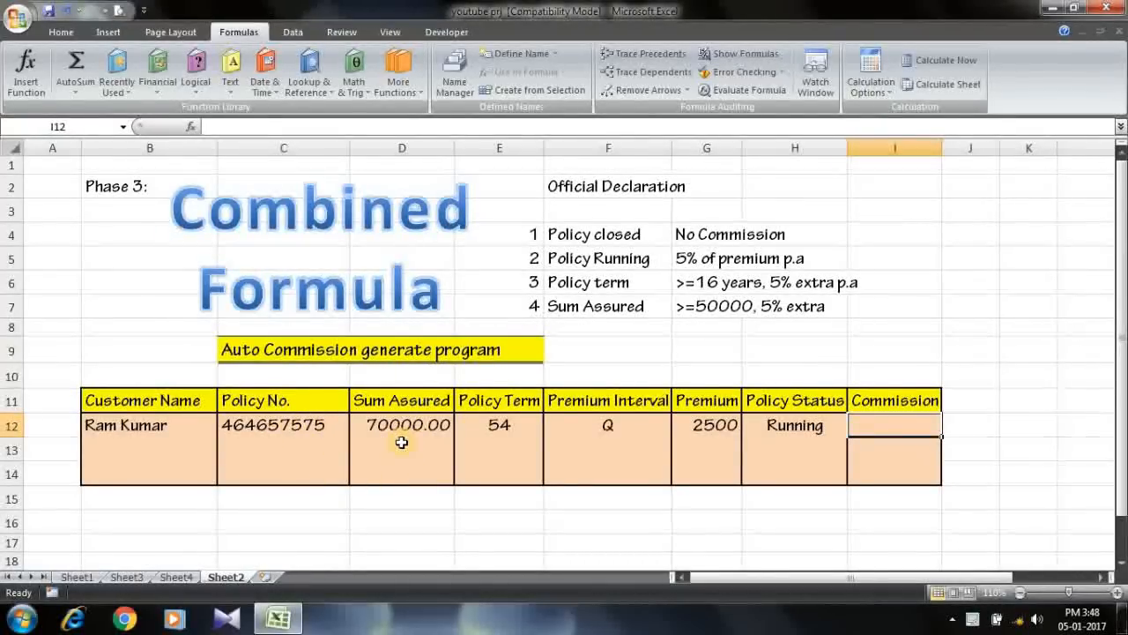
pyautogui.click(491, 435)
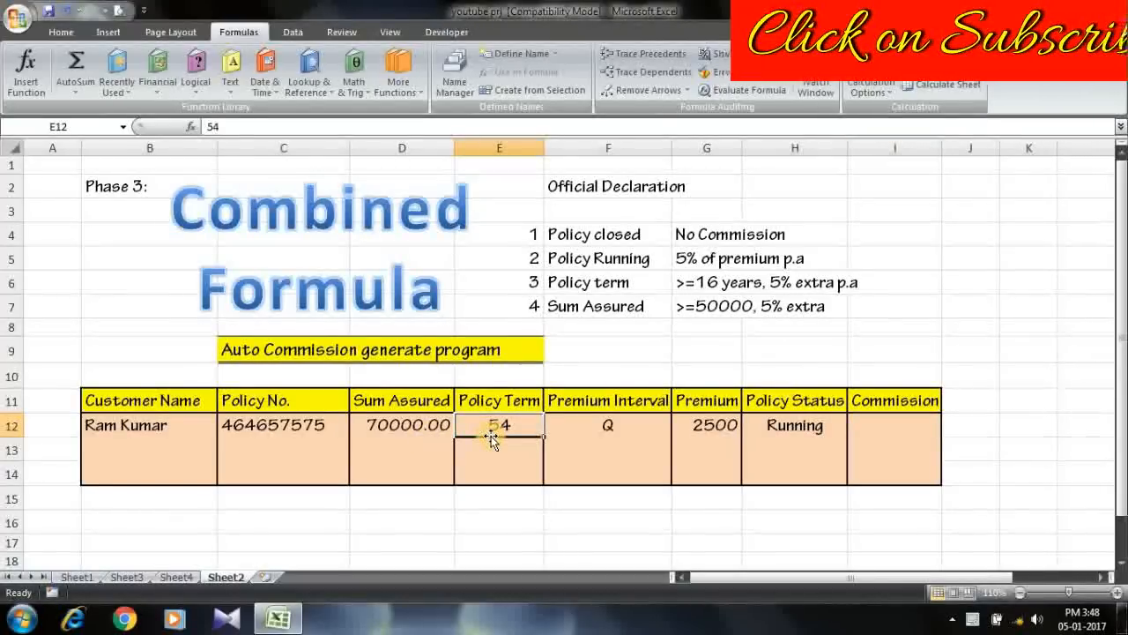
pyautogui.write('12')
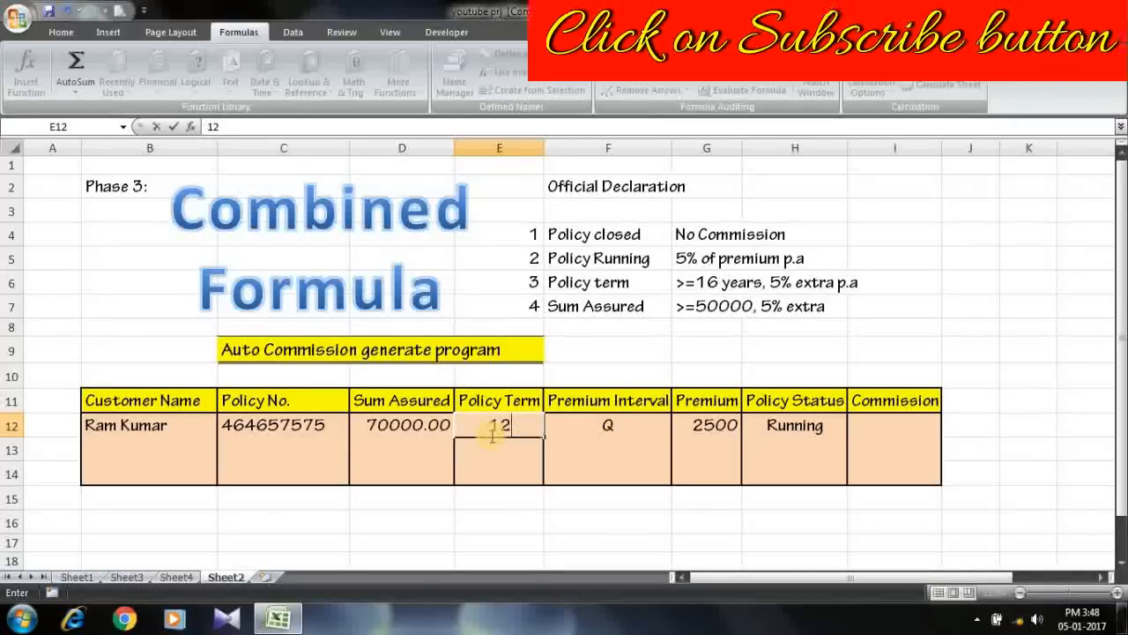
pyautogui.press('Return')
pyautogui.press('Tab')
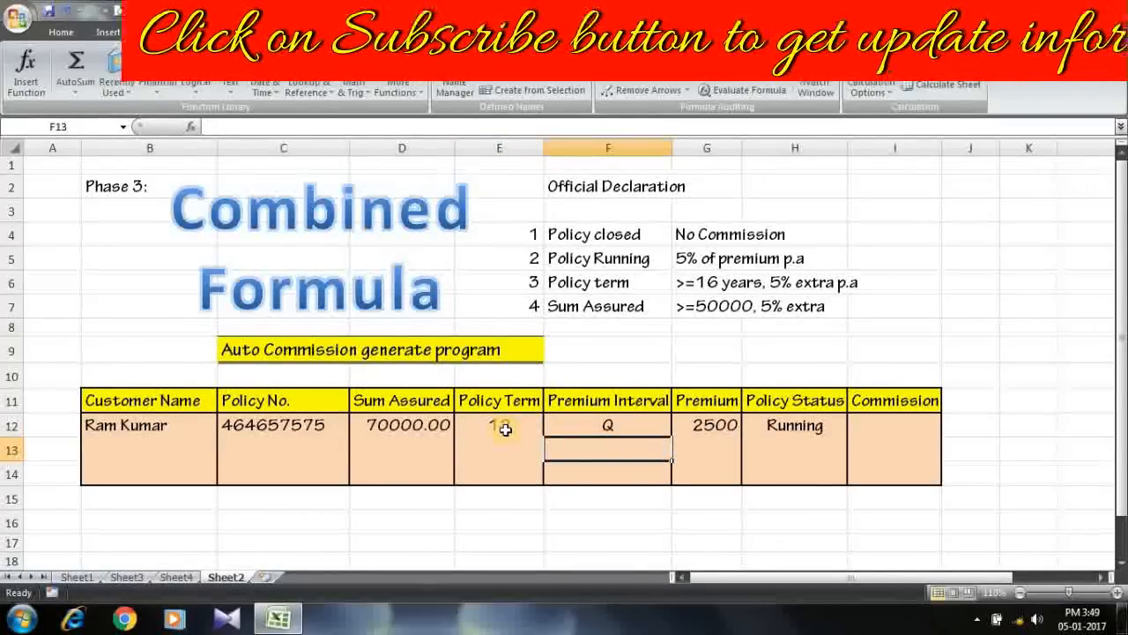
# Step: Review the premium interval, premium, policy status and commission cells in row 12 and the commission rules in the official declaration
pyautogui.click(590, 427)
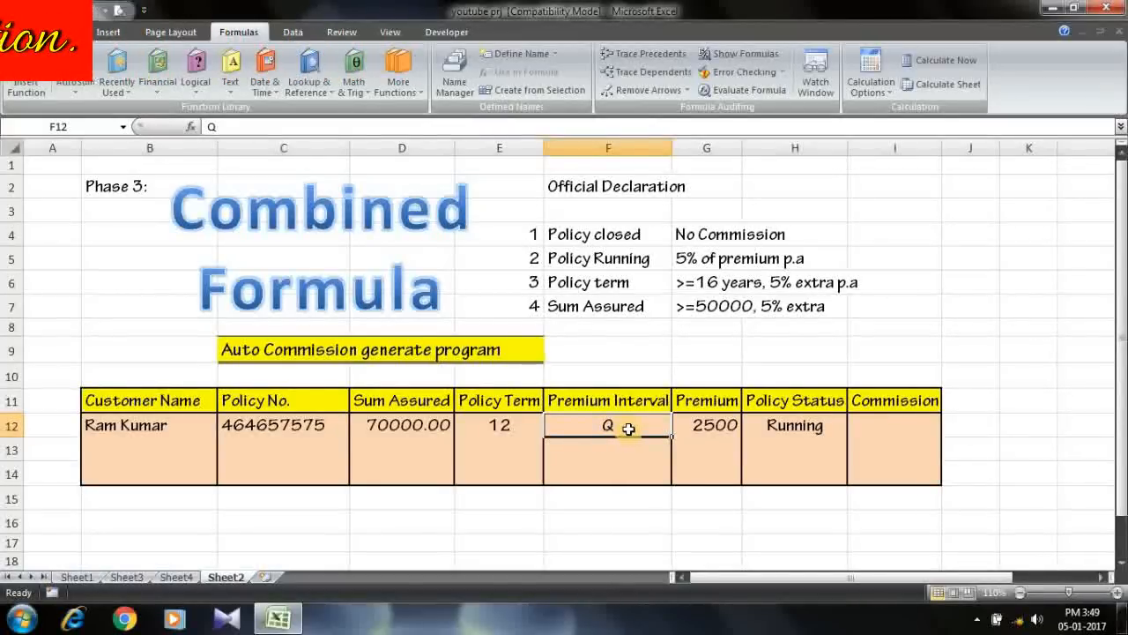
pyautogui.click(708, 428)
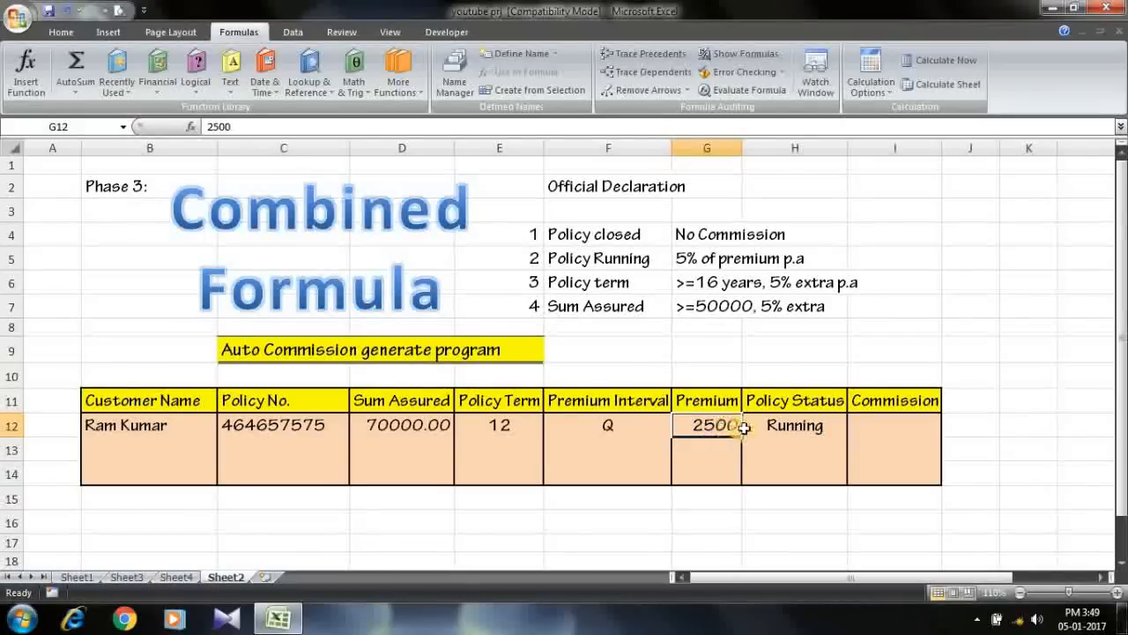
pyautogui.click(804, 427)
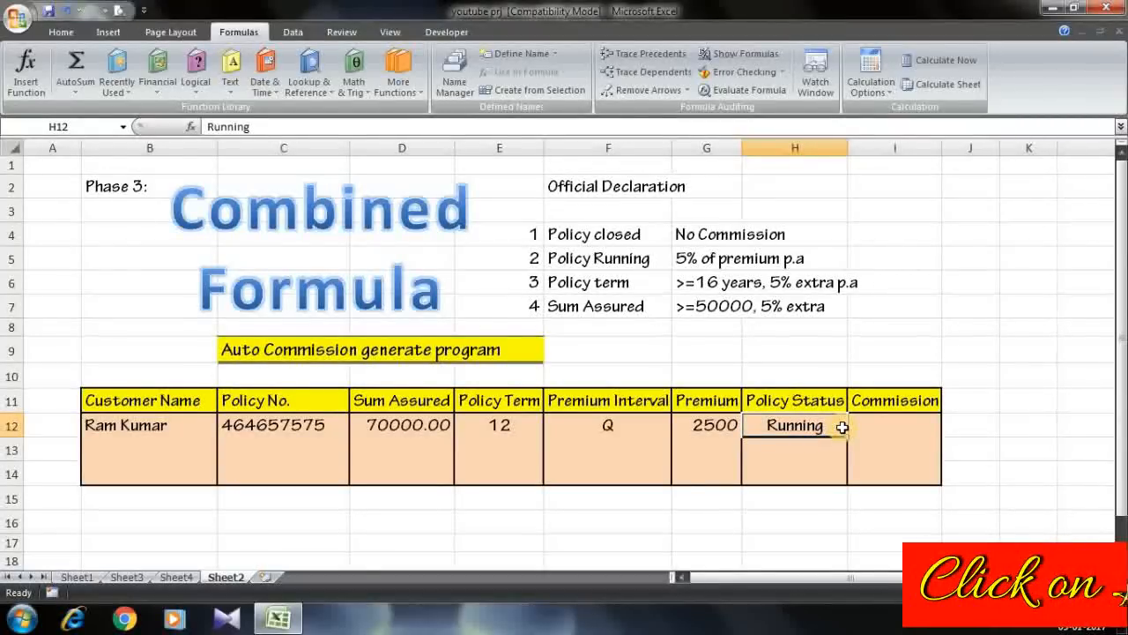
pyautogui.click(891, 426)
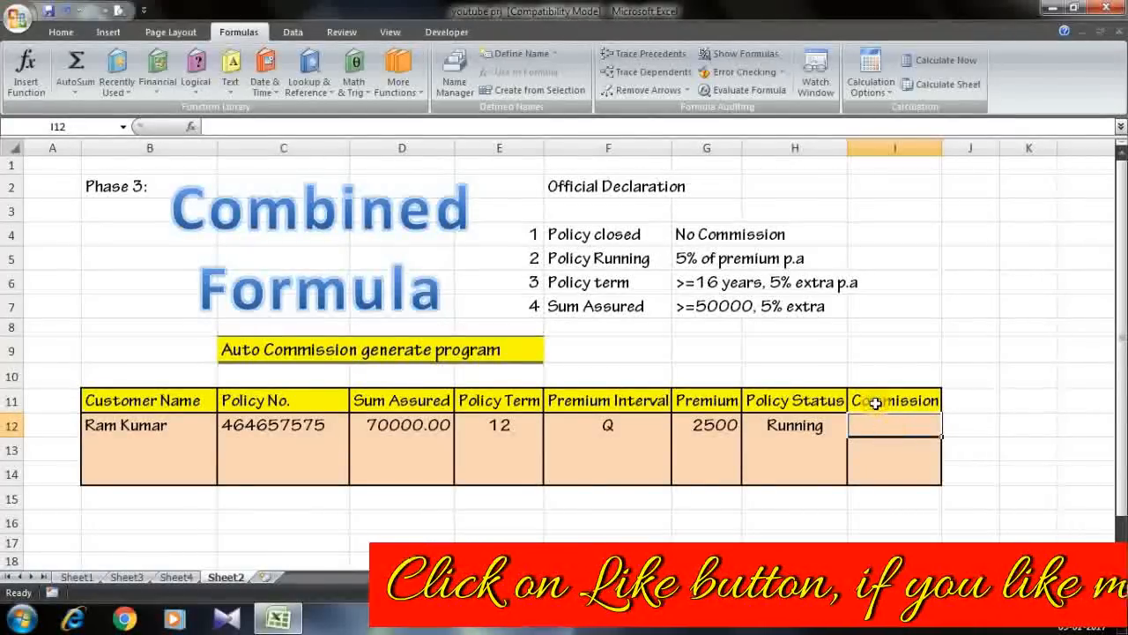
pyautogui.click(789, 429)
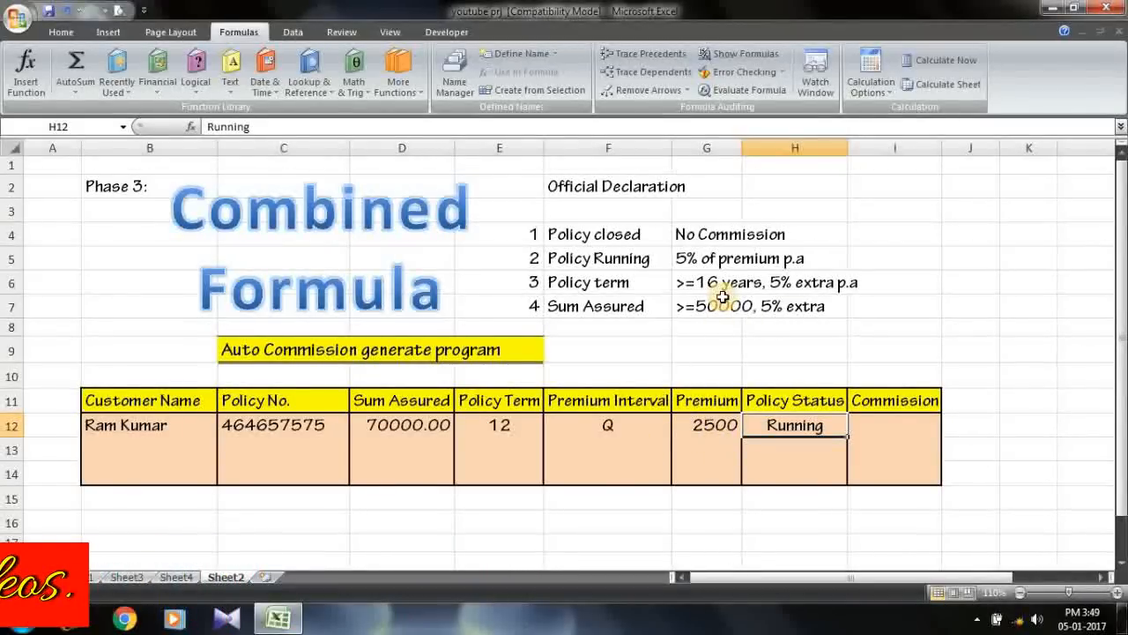
pyautogui.click(878, 437)
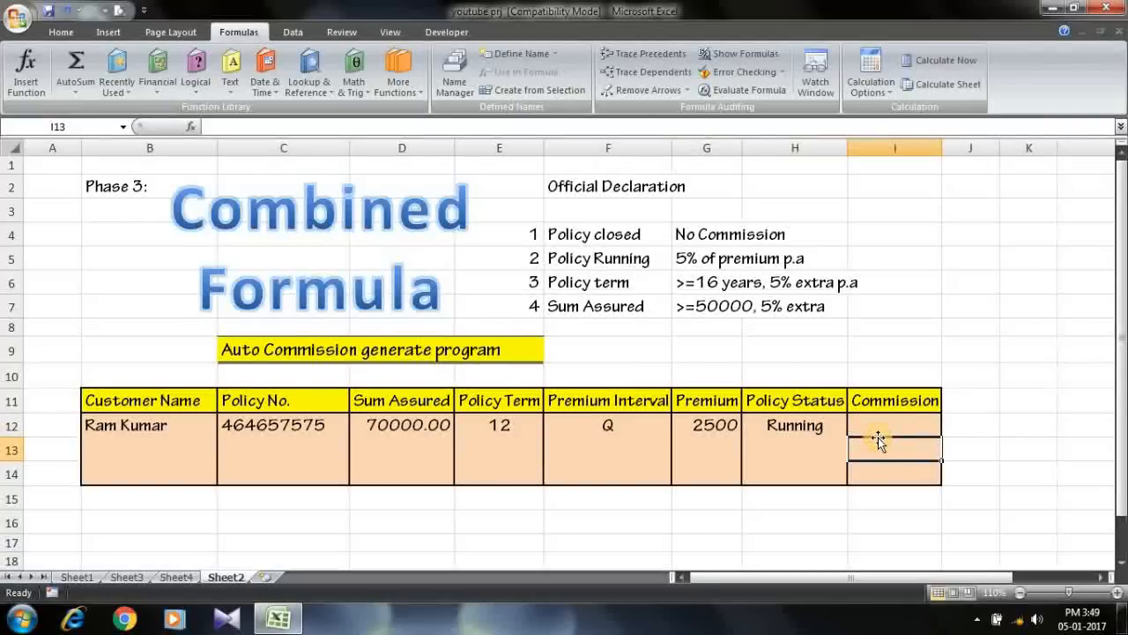
pyautogui.press('Return')
pyautogui.click(721, 235)
pyautogui.click(617, 257)
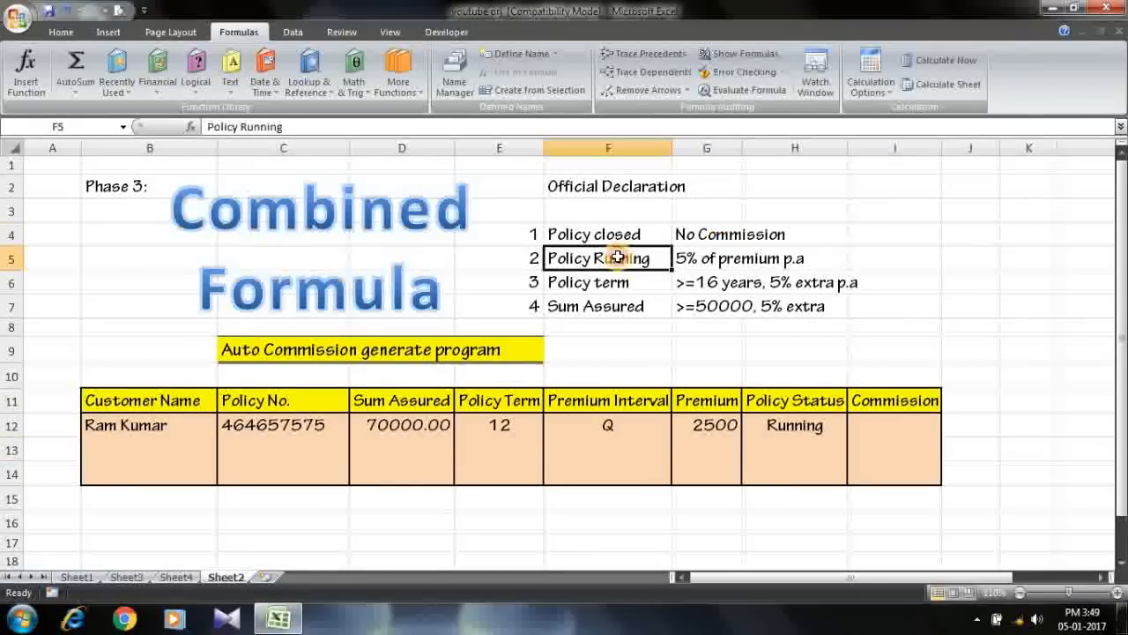
pyautogui.click(726, 262)
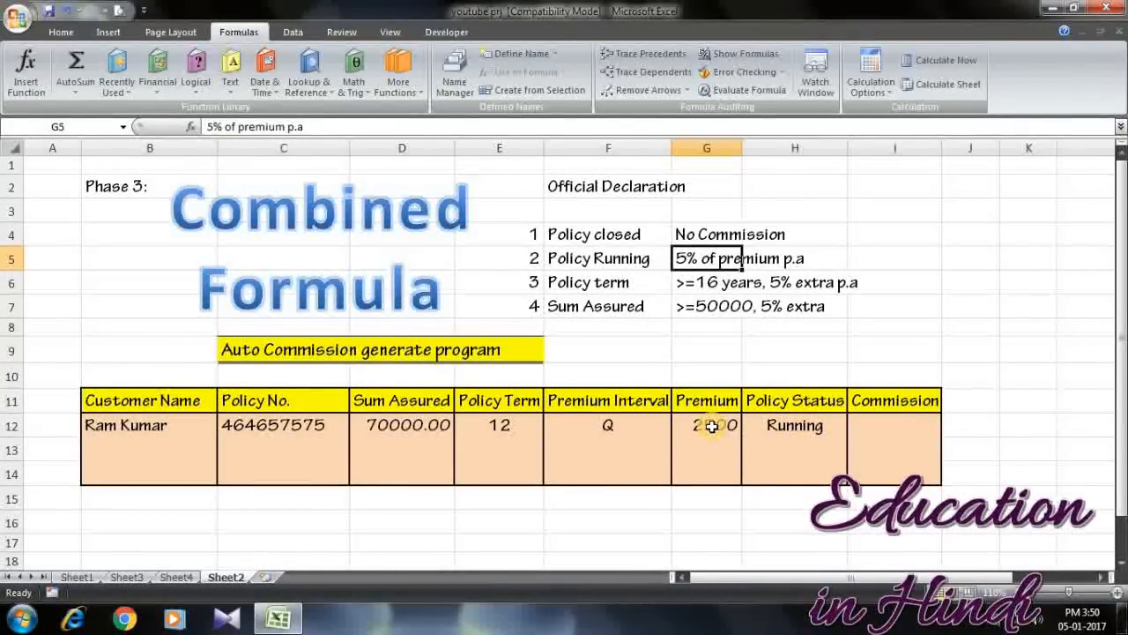
pyautogui.click(615, 284)
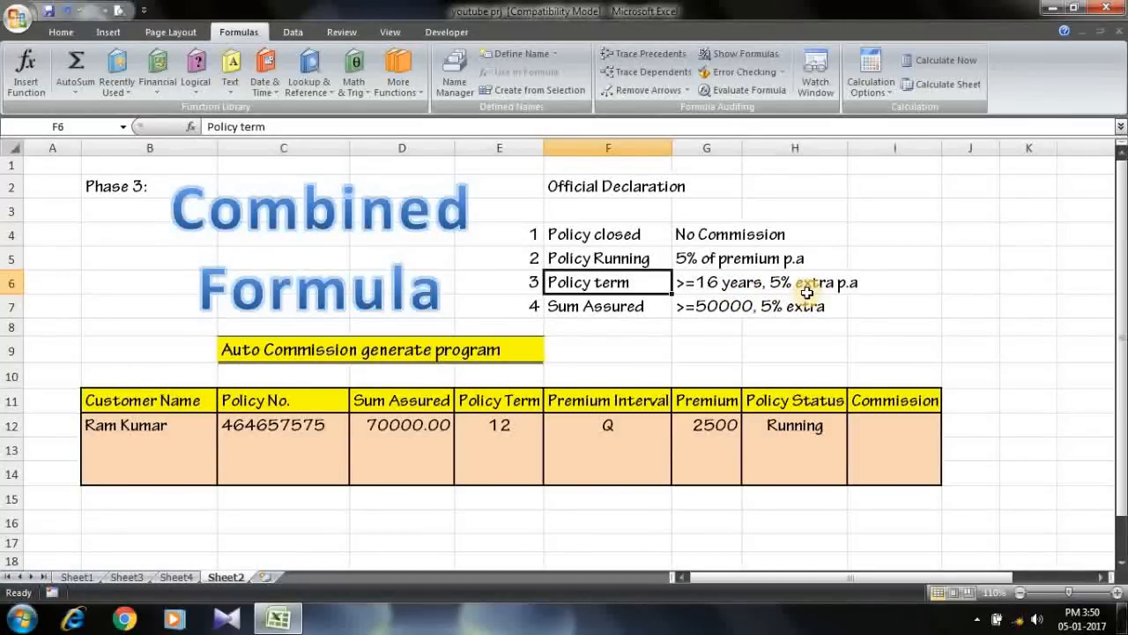
pyautogui.click(616, 309)
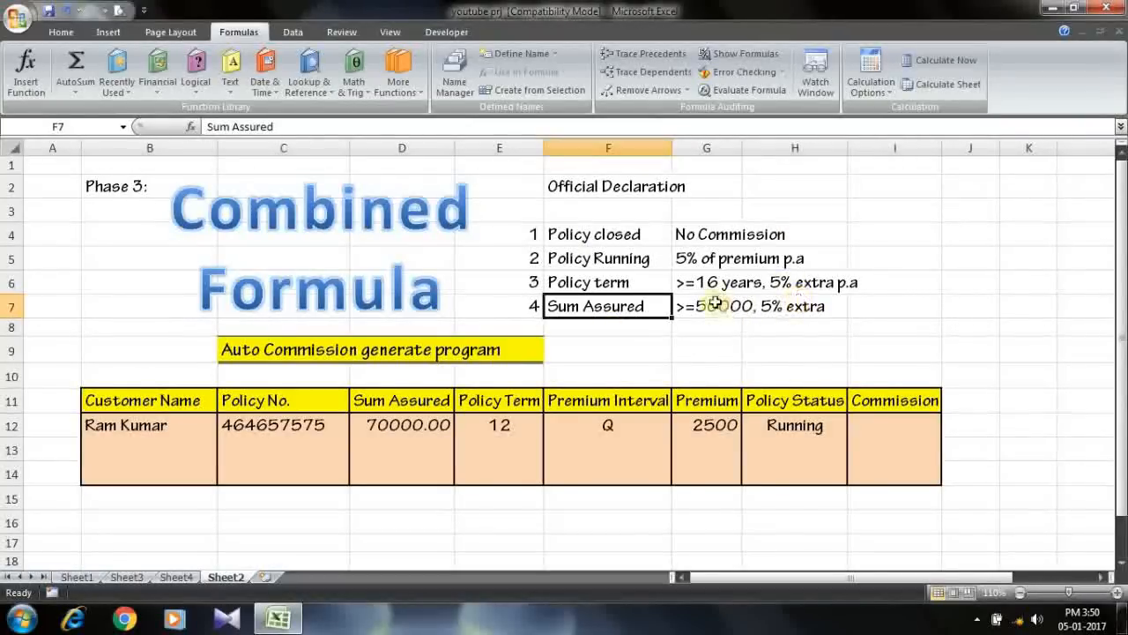
pyautogui.click(888, 431)
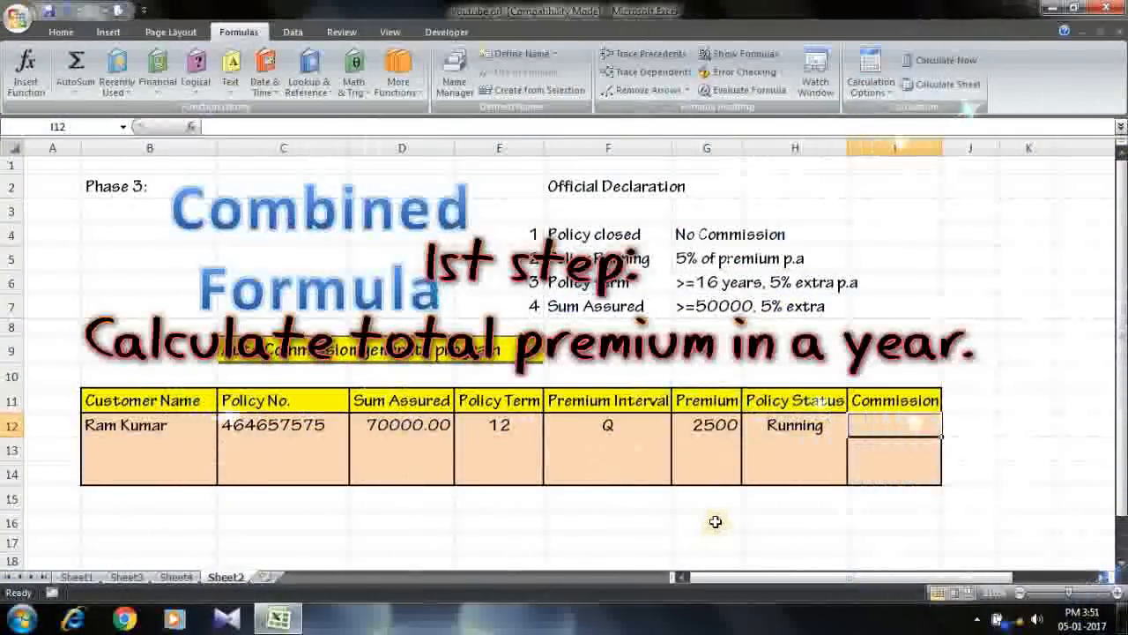
# Step: Start an IF formula in cell G16 that tests whether the premium interval in F12 equals "Q"
pyautogui.click(716, 521)
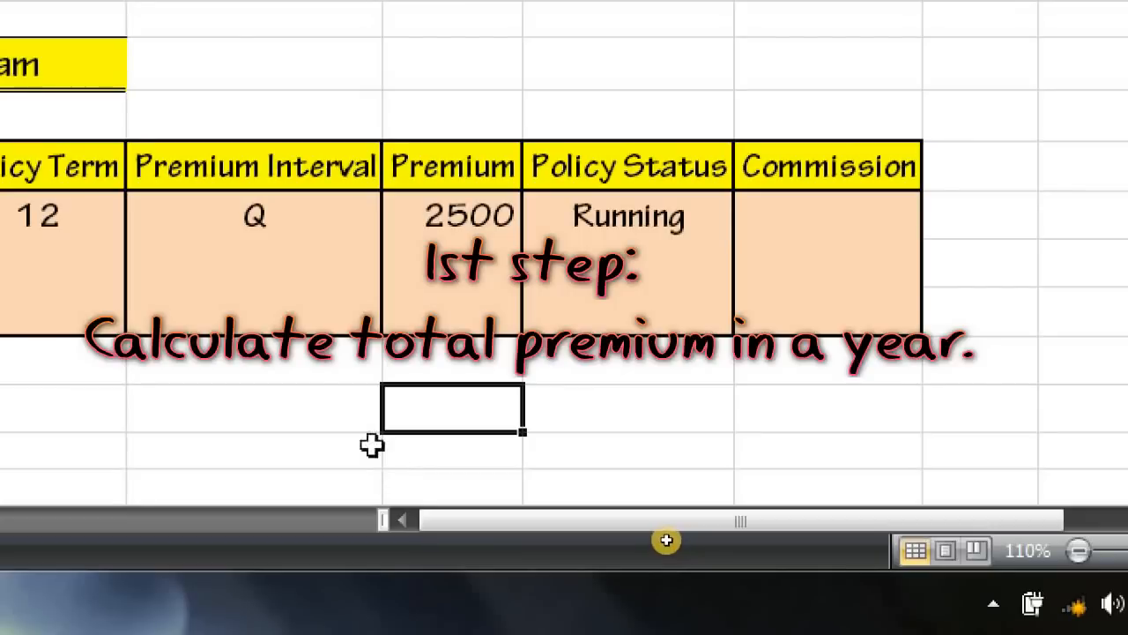
pyautogui.write('=')
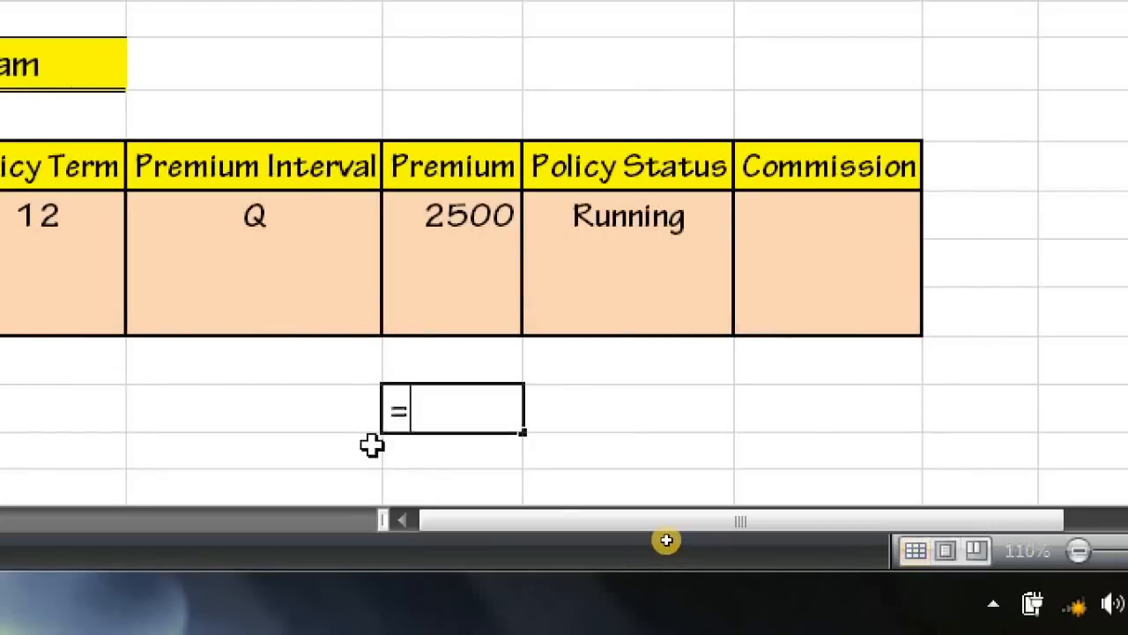
pyautogui.write('if')
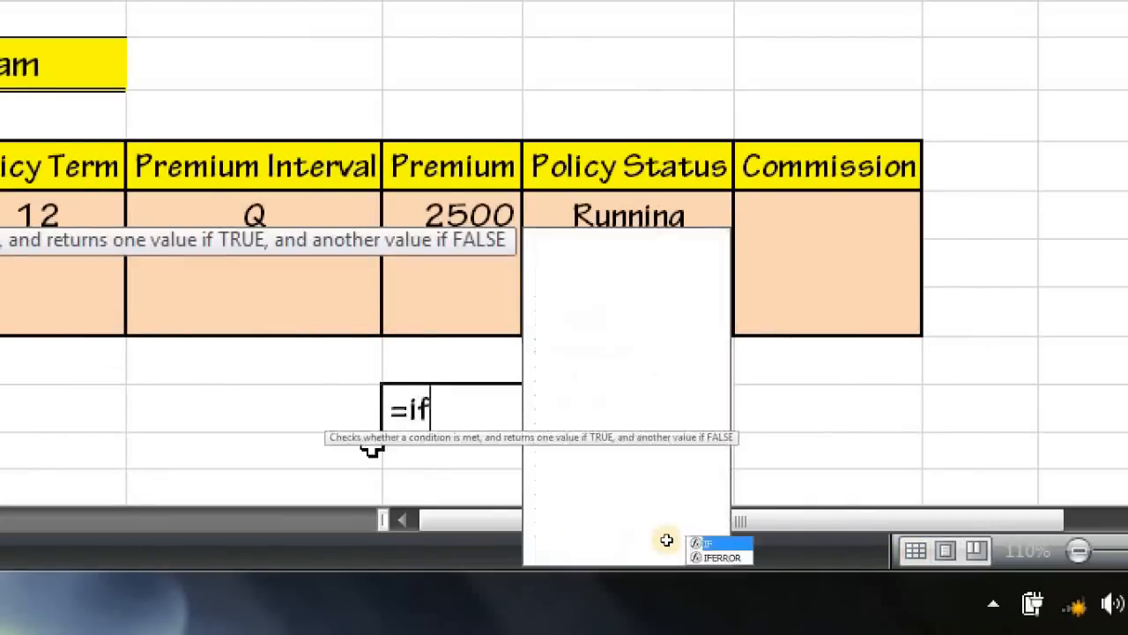
pyautogui.write('(')
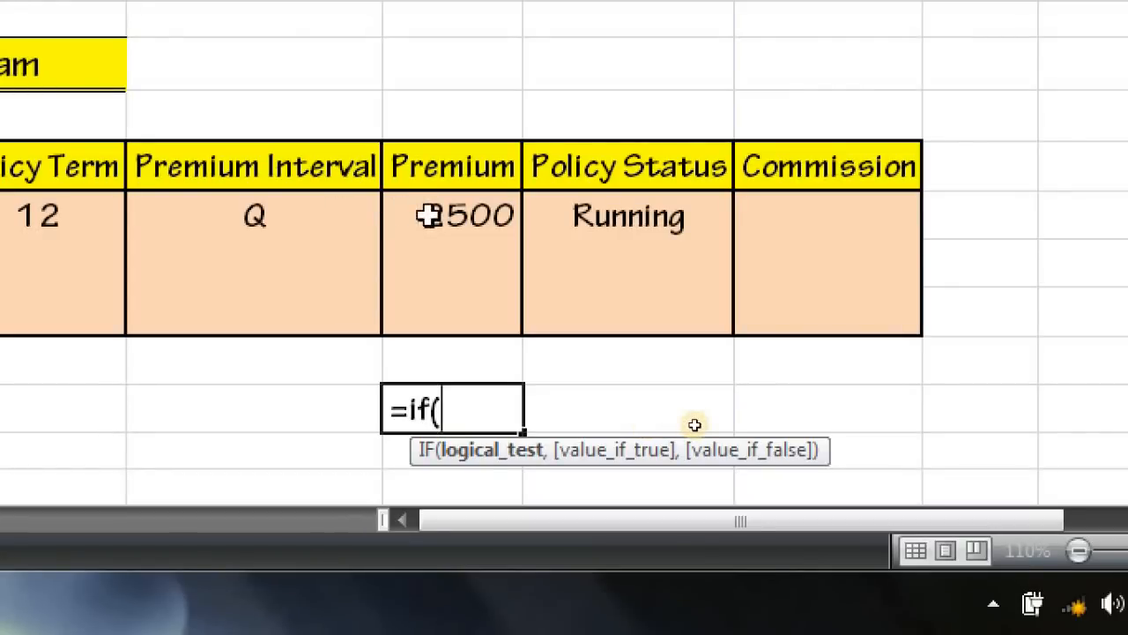
pyautogui.click(254, 218)
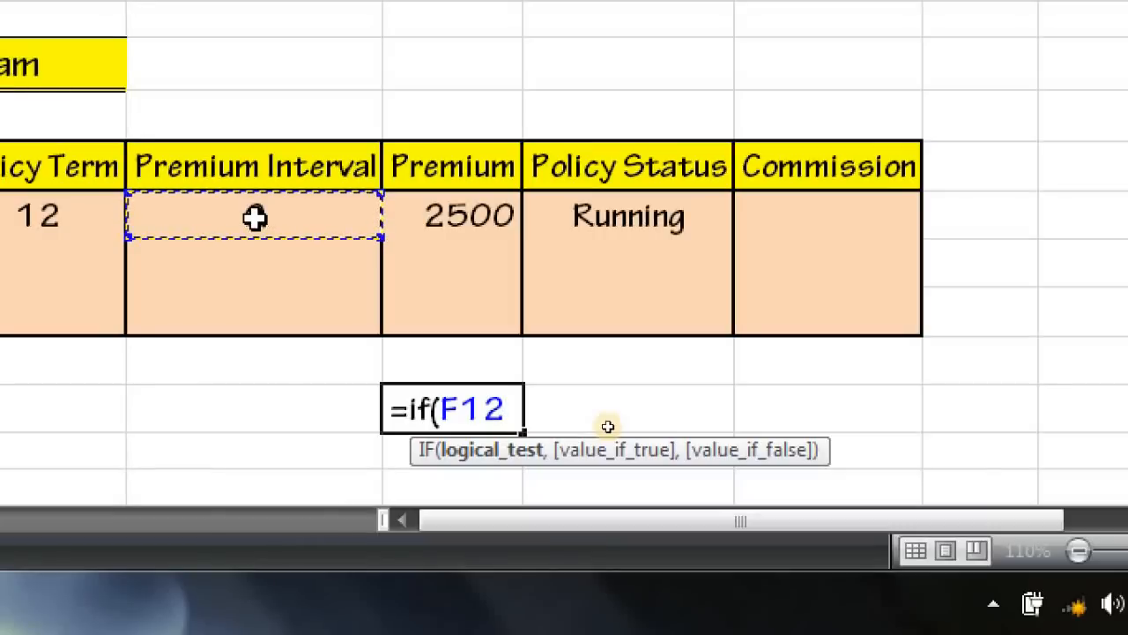
pyautogui.write('=')
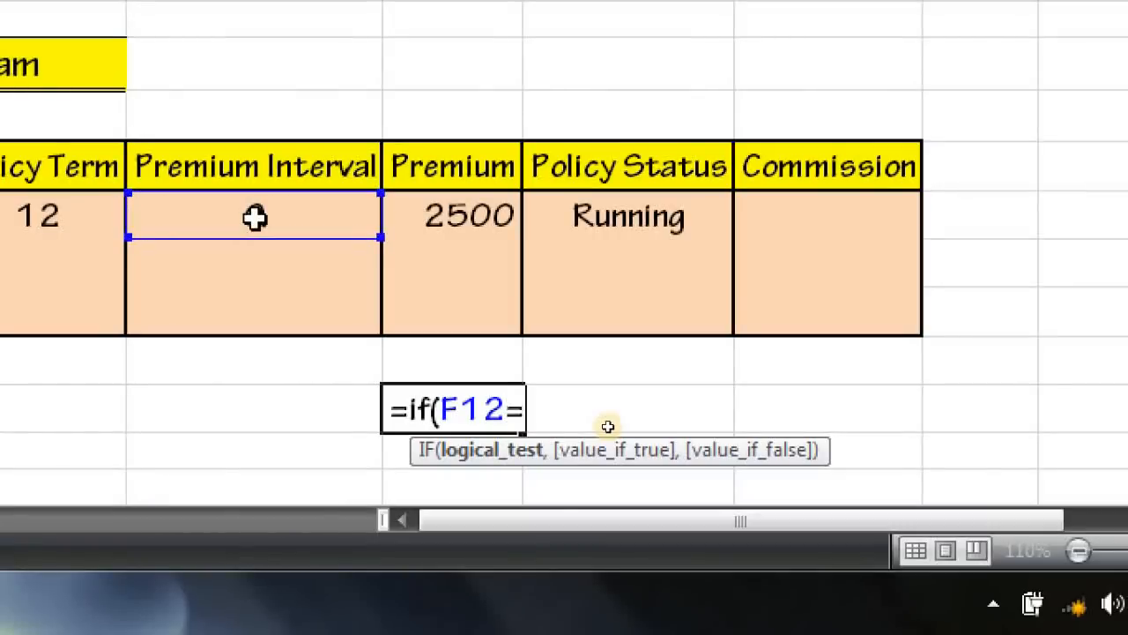
pyautogui.write('"Q')
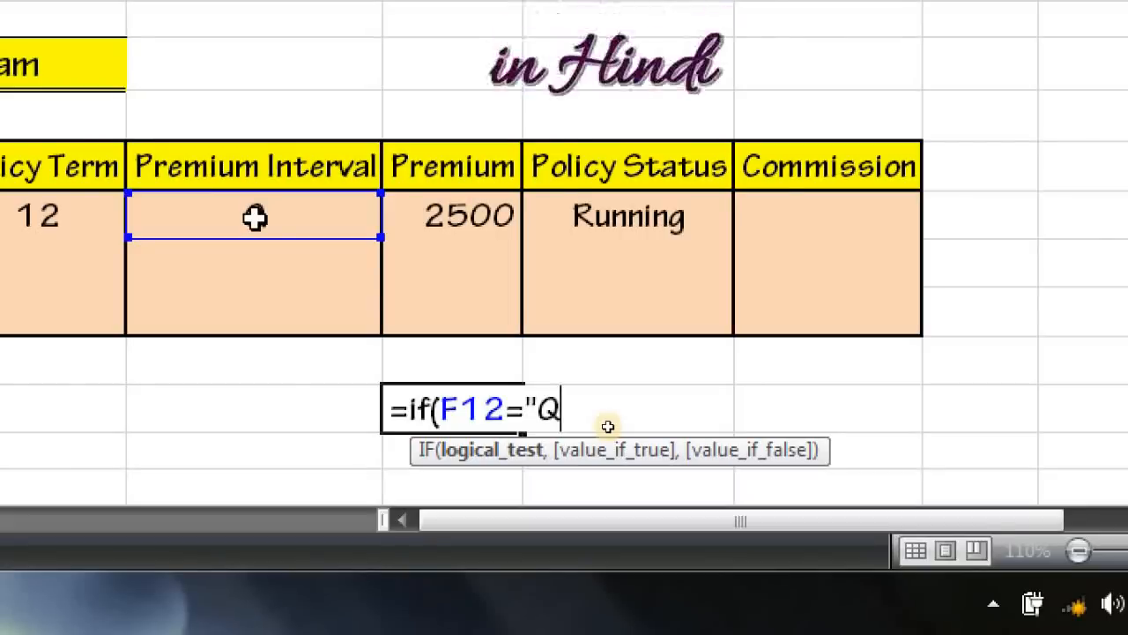
pyautogui.press('Return')
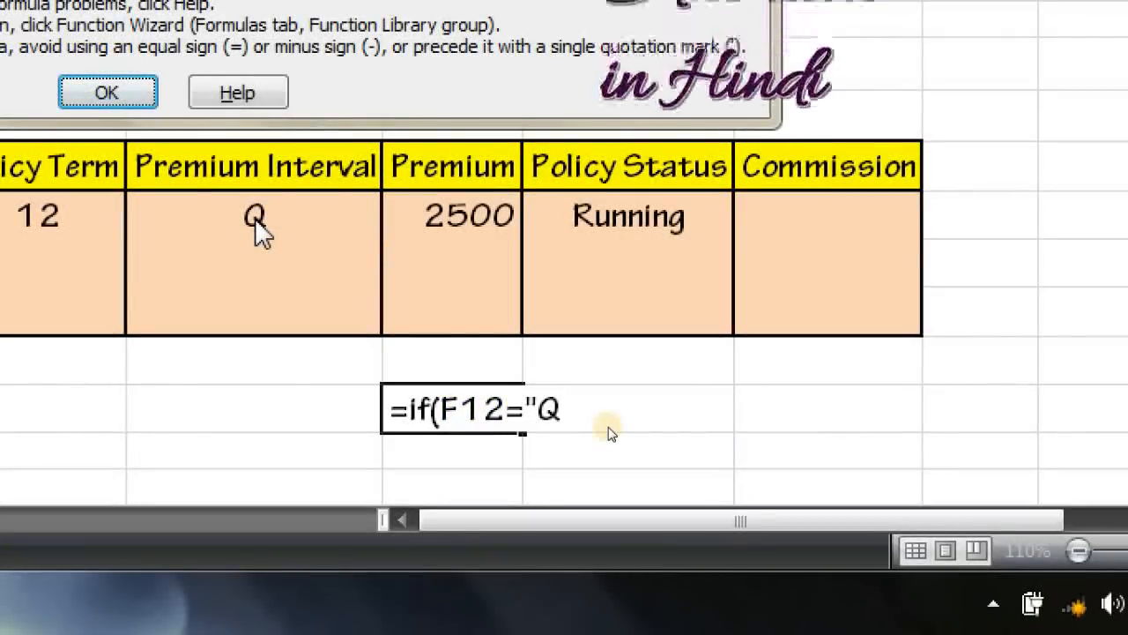
pyautogui.press('Return')
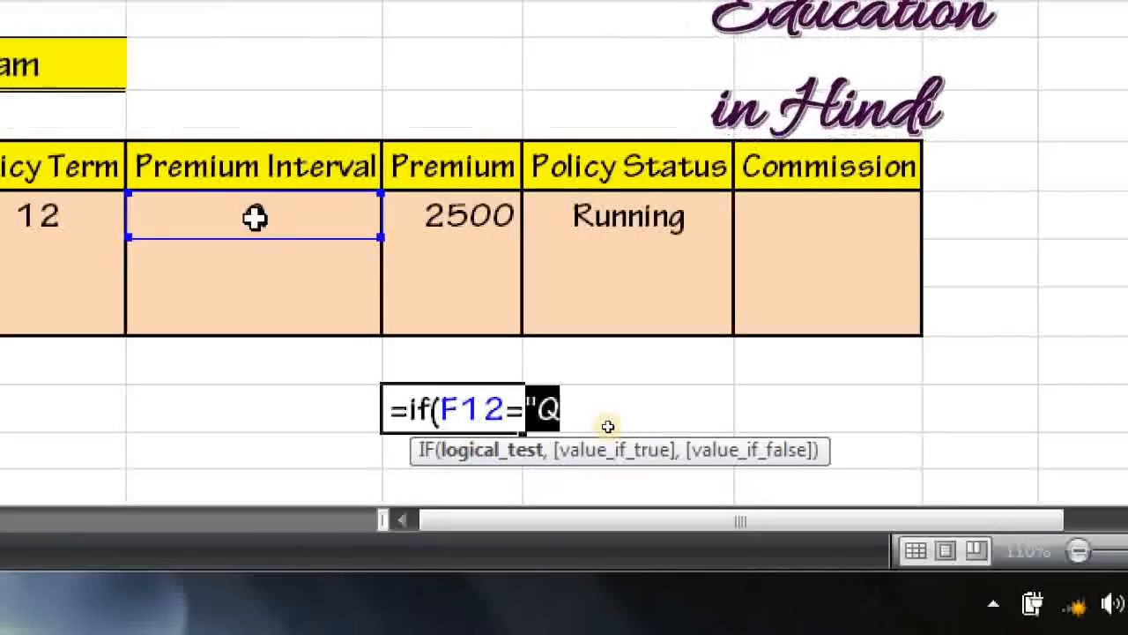
pyautogui.press('Right')
pyautogui.write('"')
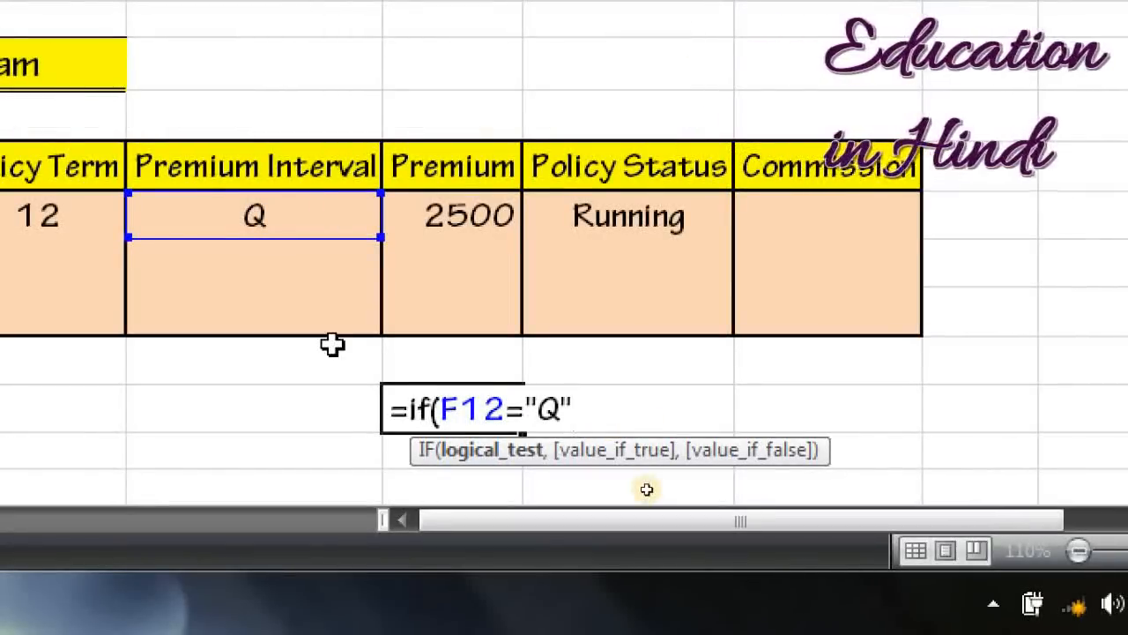
# Step: Add (G12*4) as the IF formula's value if true, multiplying the premium for quarterly payment
pyautogui.write(',')
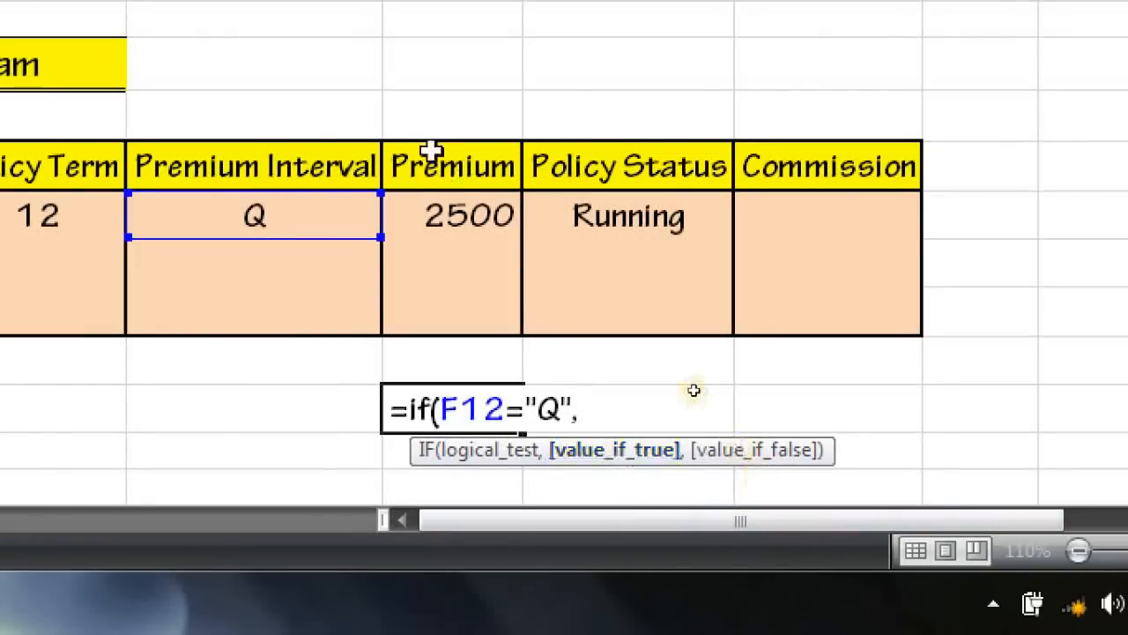
pyautogui.write('(')
pyautogui.click(452, 222)
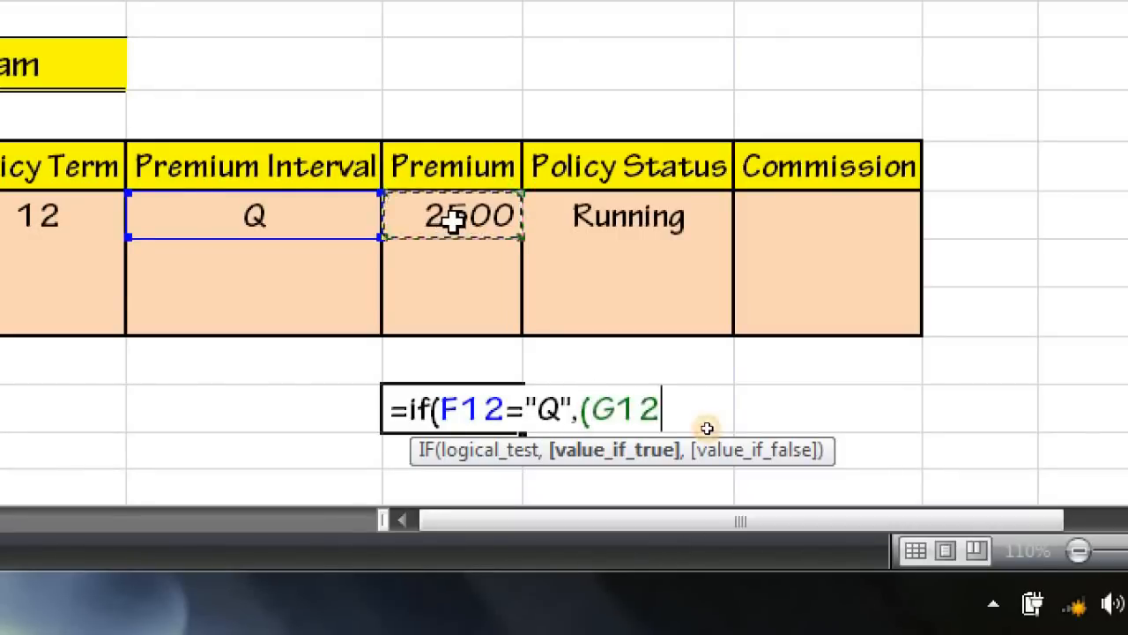
pyautogui.write('*4')
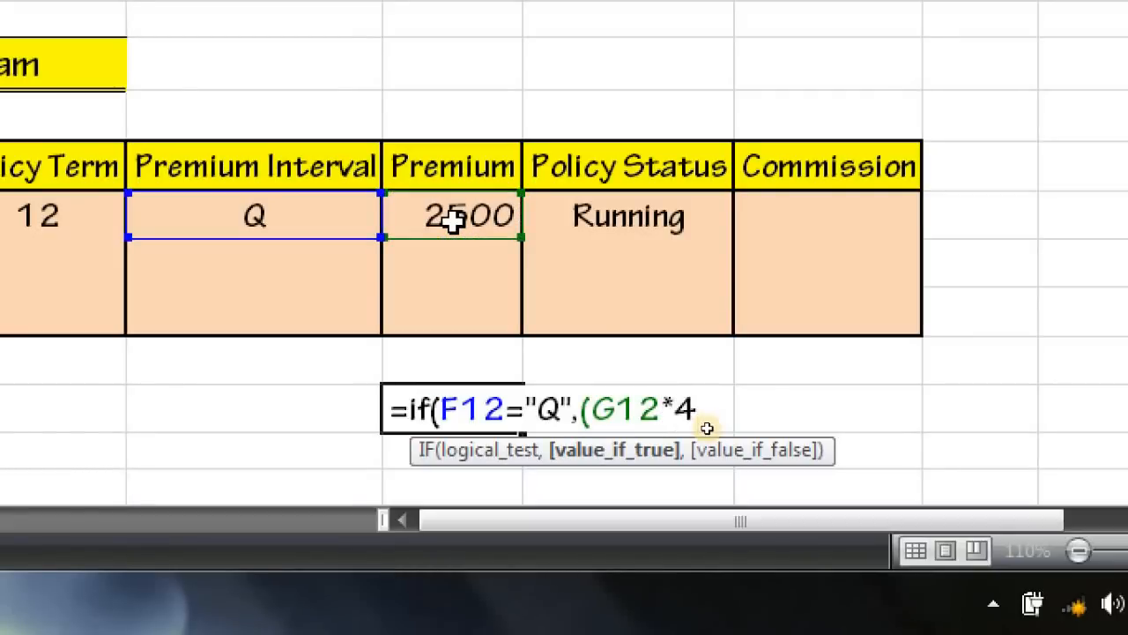
pyautogui.write(')')
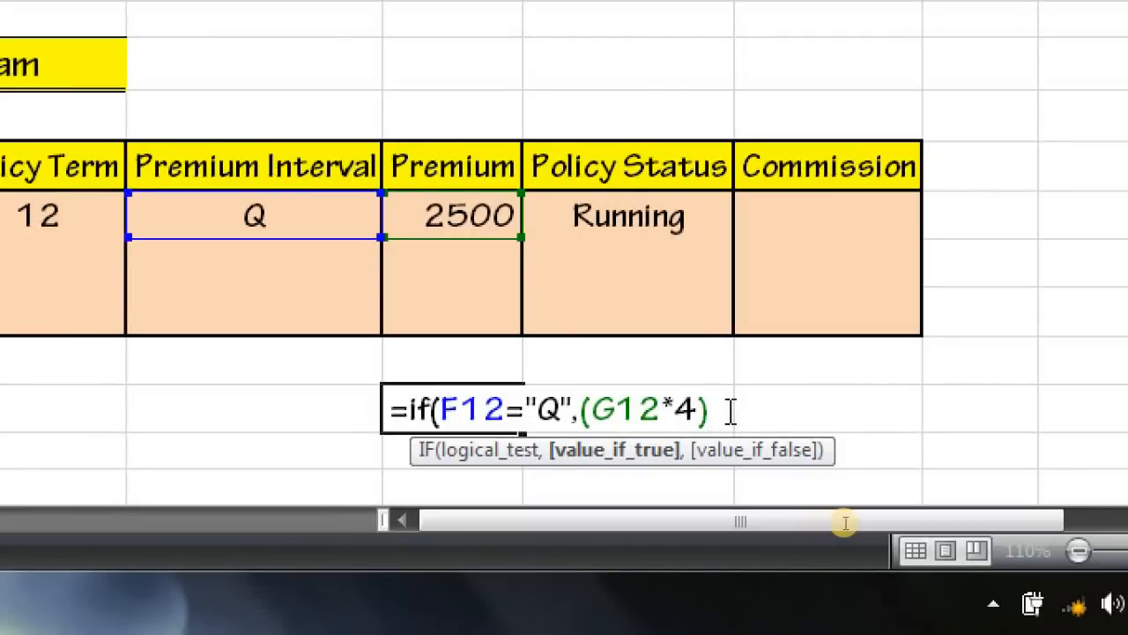
# Step: Nest a second IF as the value if false in G16's formula, testing whether the premium interval in F12 equals "H"
pyautogui.write(',')
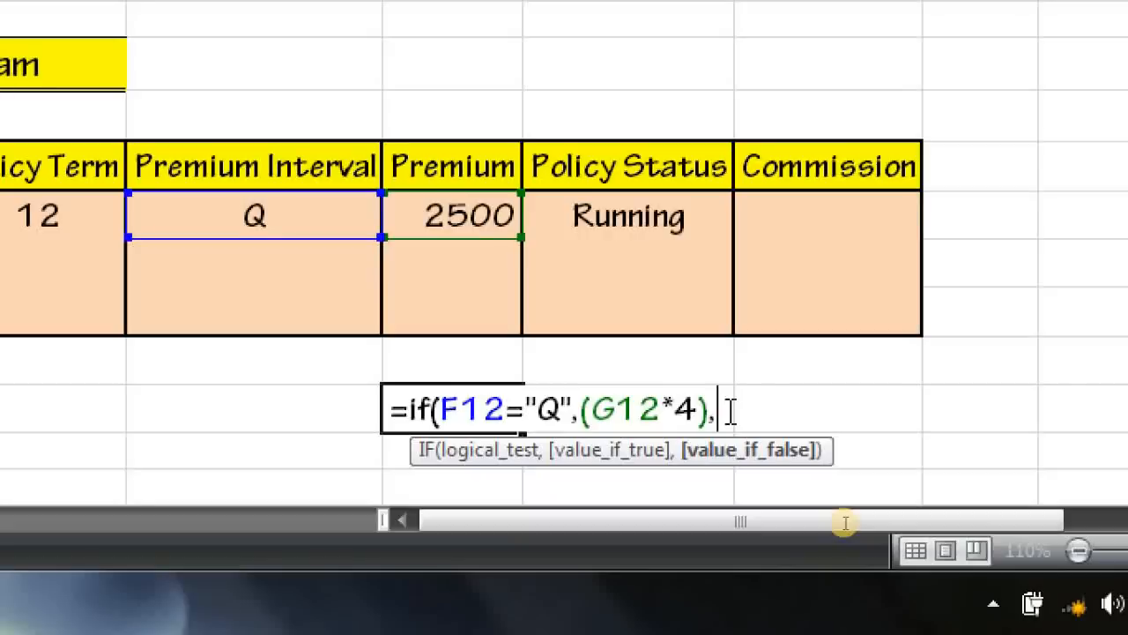
pyautogui.write('if')
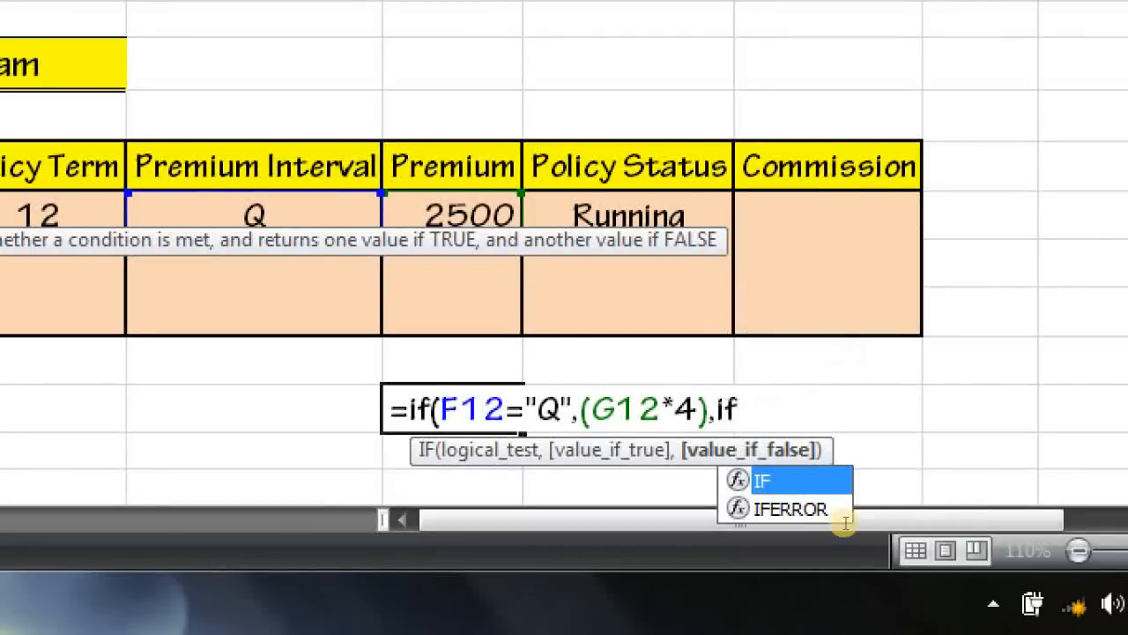
pyautogui.write('(')
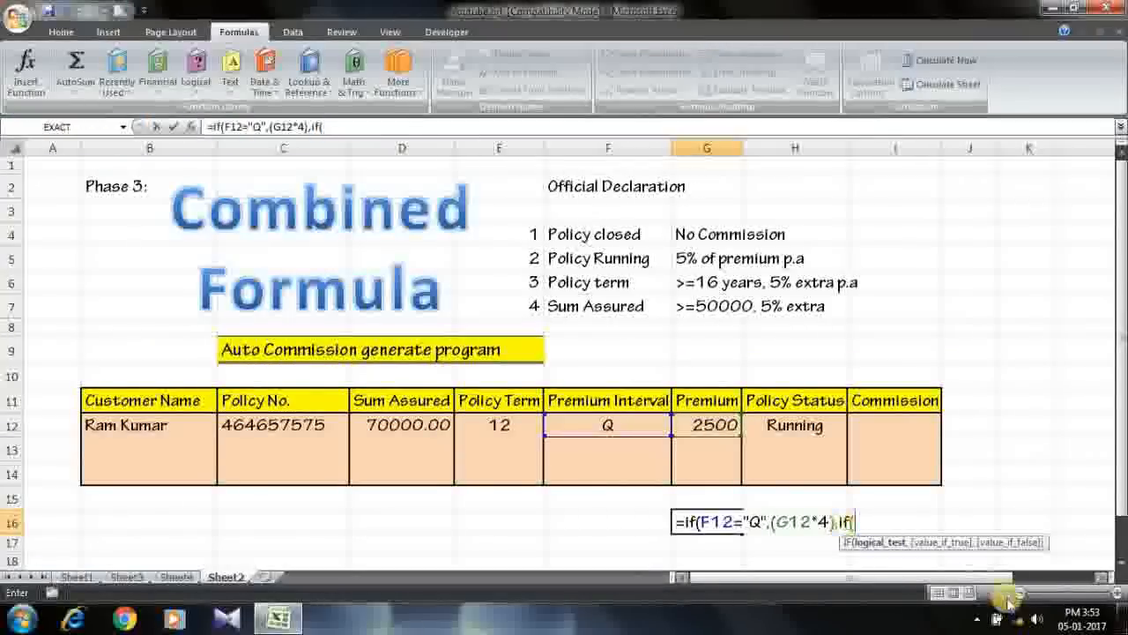
pyautogui.click(1119, 568)
pyautogui.click(1120, 569)
pyautogui.click(1120, 568)
pyautogui.click(1120, 569)
pyautogui.click(1120, 569)
pyautogui.click(1120, 569)
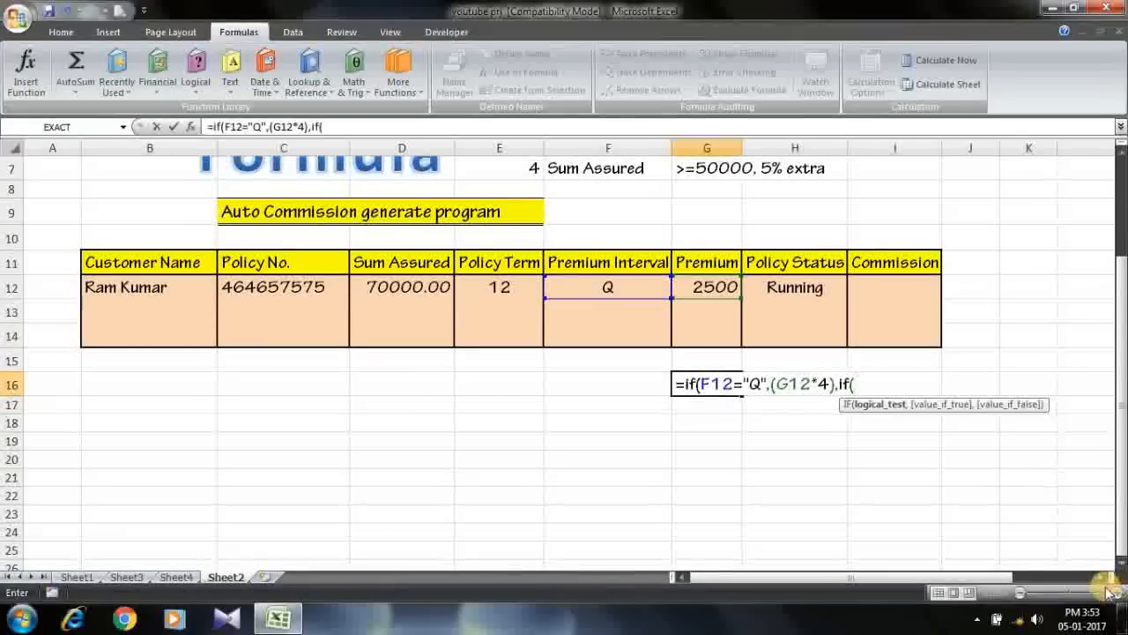
pyautogui.click(1101, 577)
pyautogui.click(1101, 577)
pyautogui.click(1101, 576)
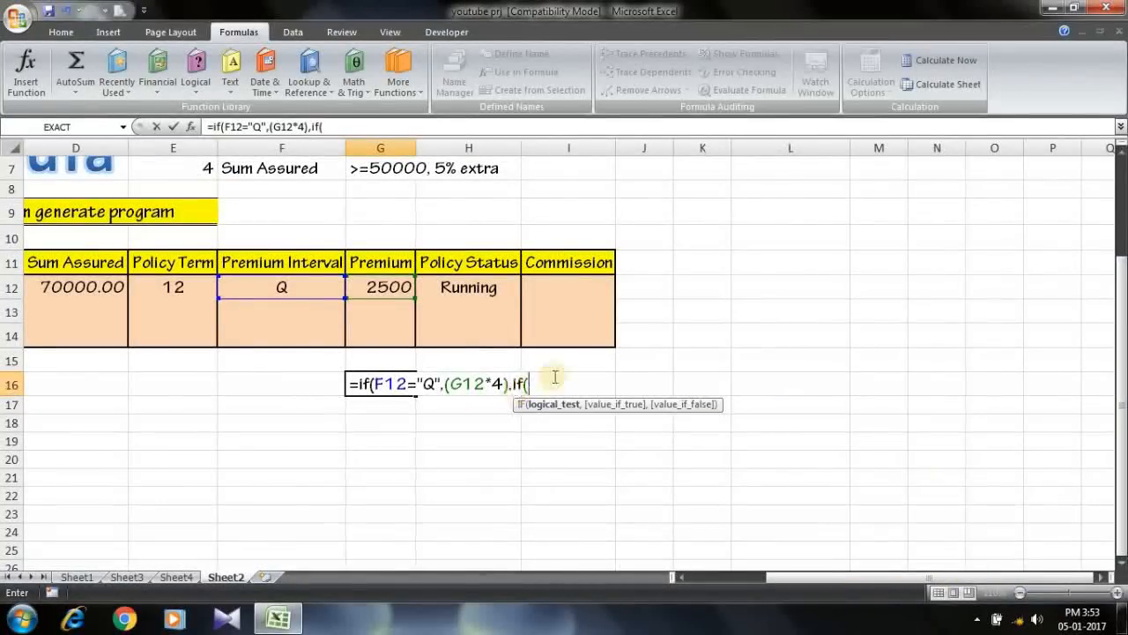
pyautogui.click(295, 285)
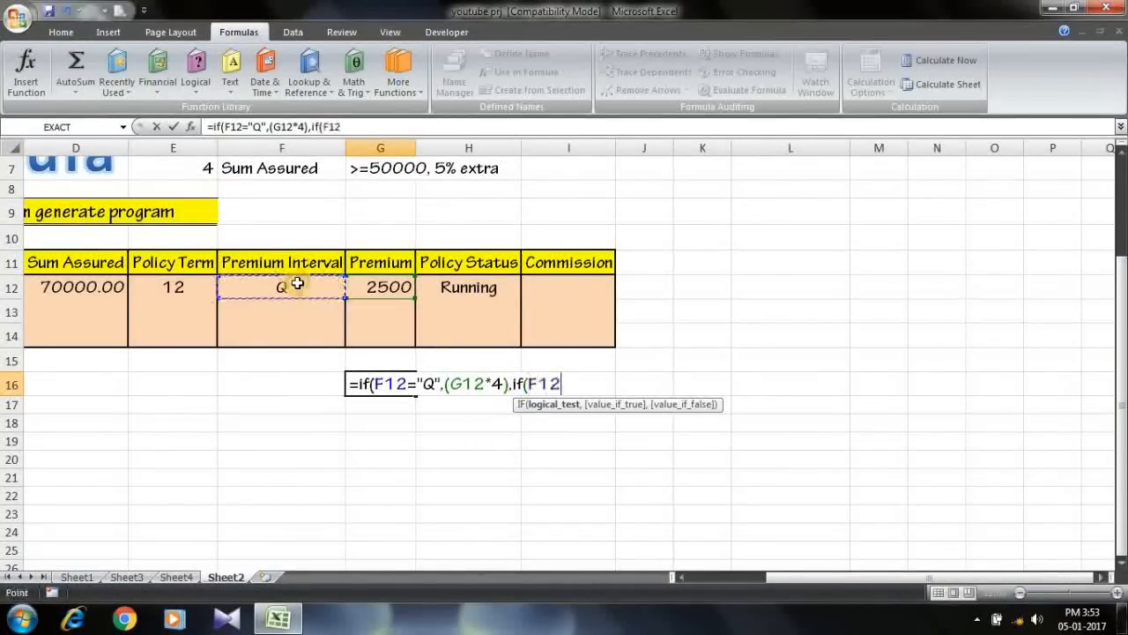
pyautogui.write('=')
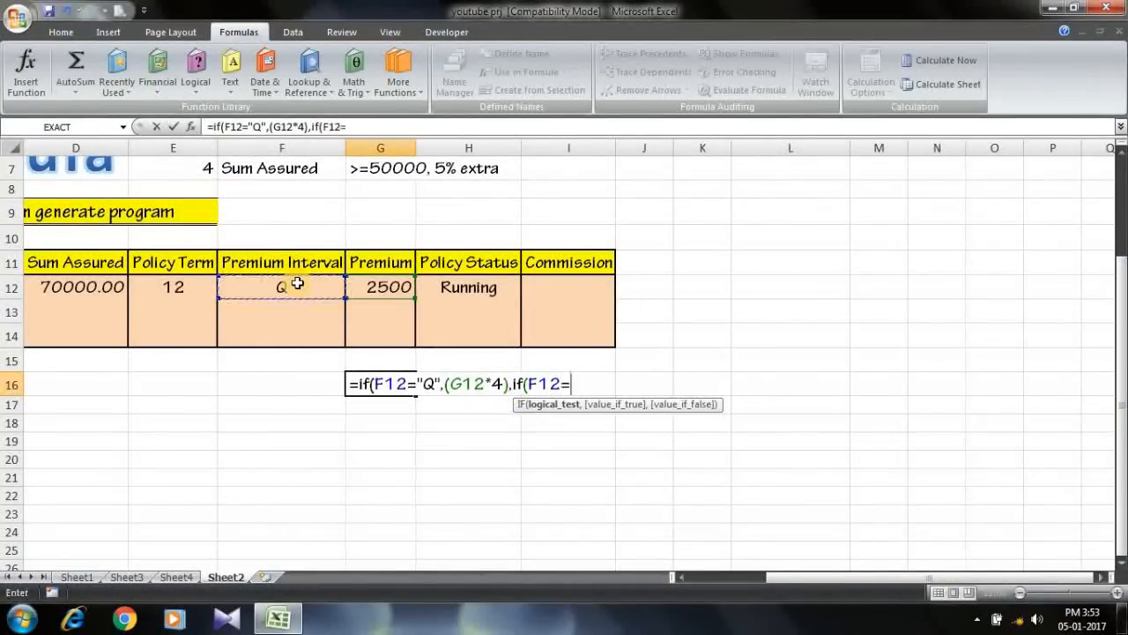
pyautogui.write('"H",')
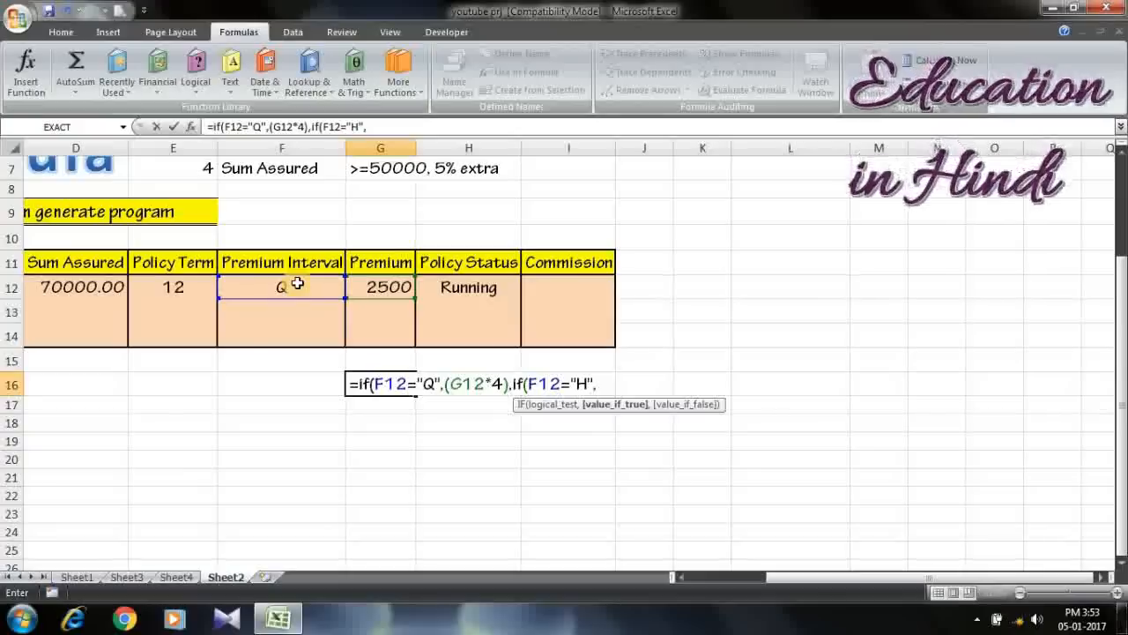
# Step: Add (G12*2) as the second IF's value if true, multiplying the premium for half-yearly payment
pyautogui.write('(')
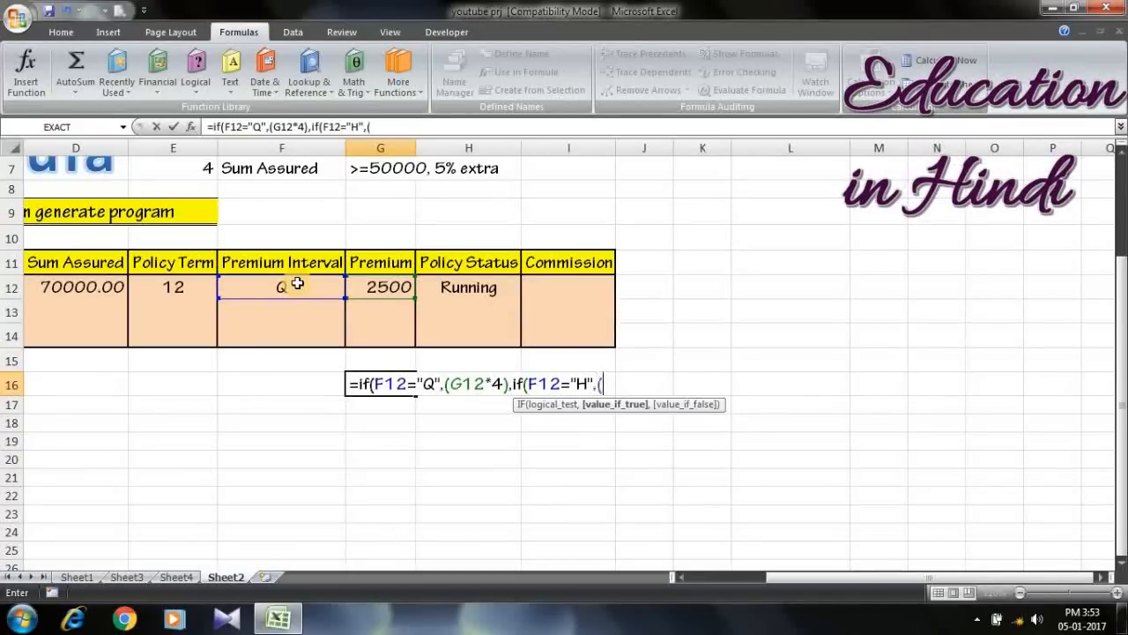
pyautogui.click(370, 289)
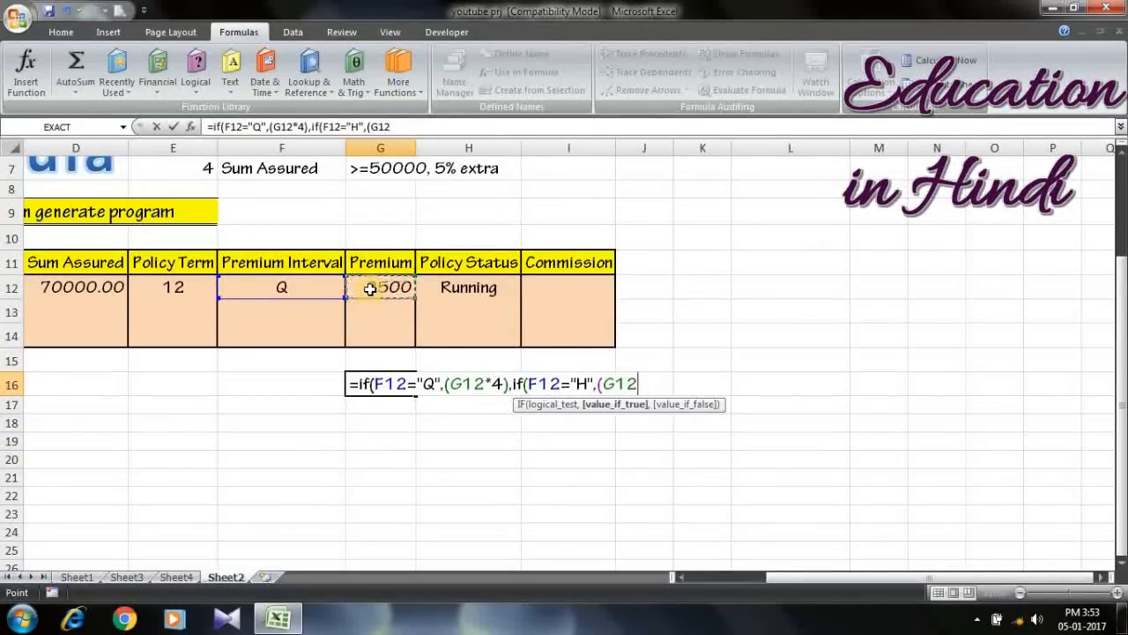
pyautogui.write('*2')
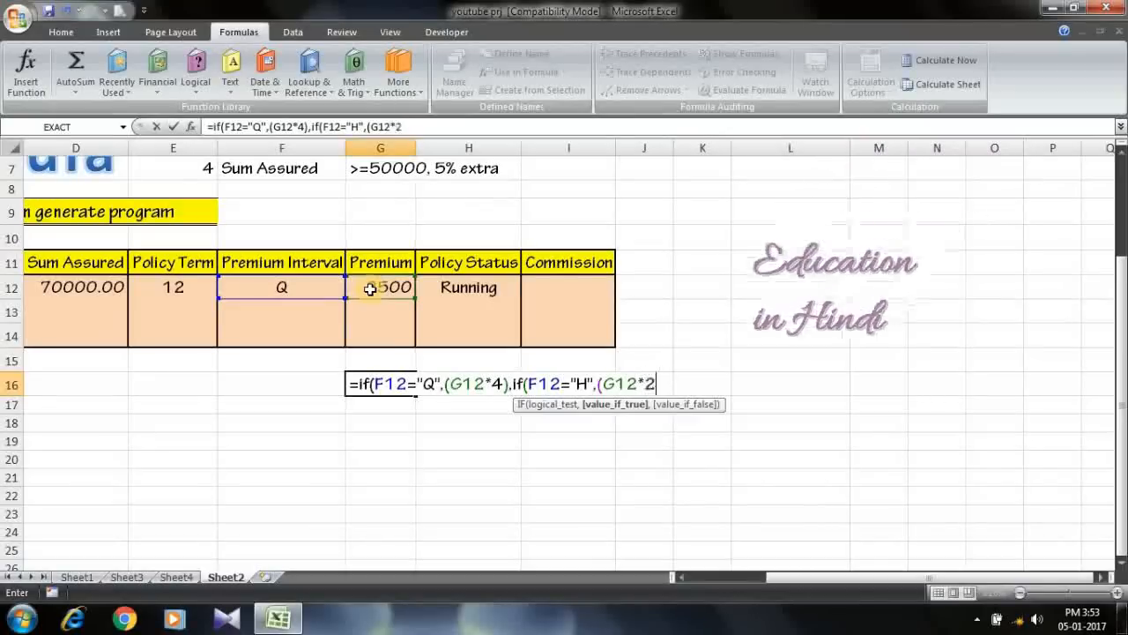
pyautogui.write(')')
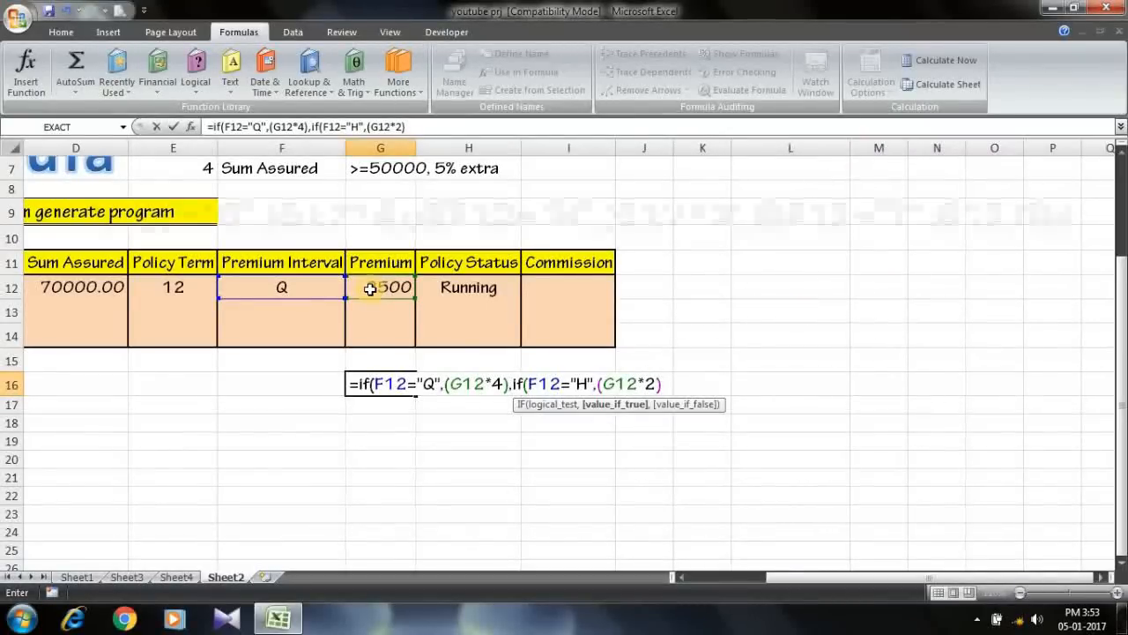
# Step: Nest a third IF as the second IF's value if false, testing whether F12 equals "Y"
pyautogui.write(',if')
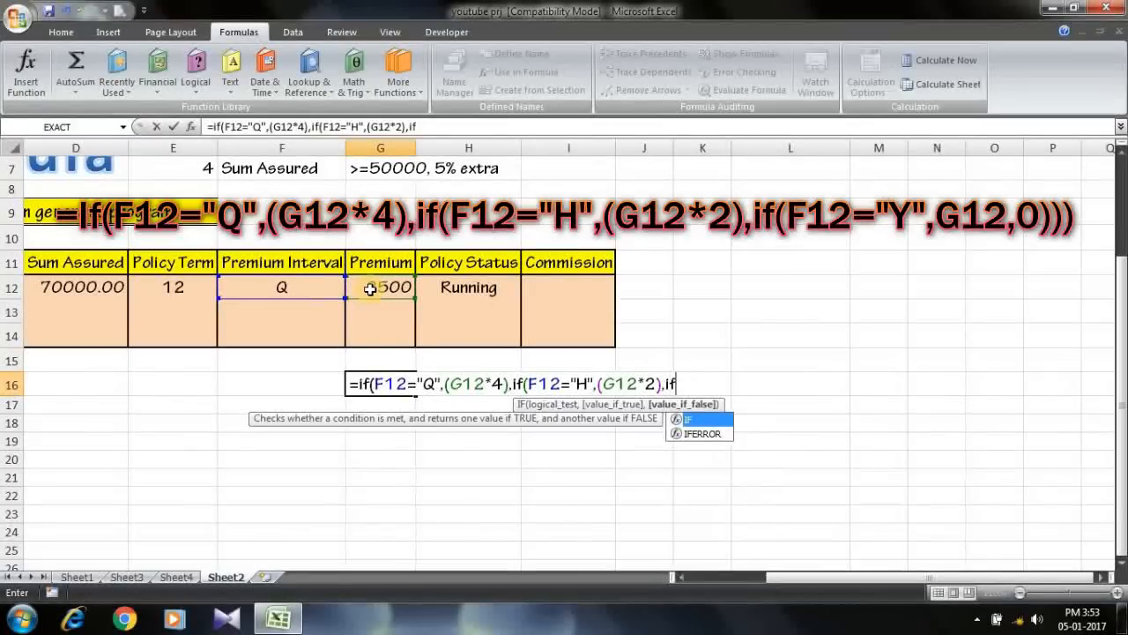
pyautogui.write('(')
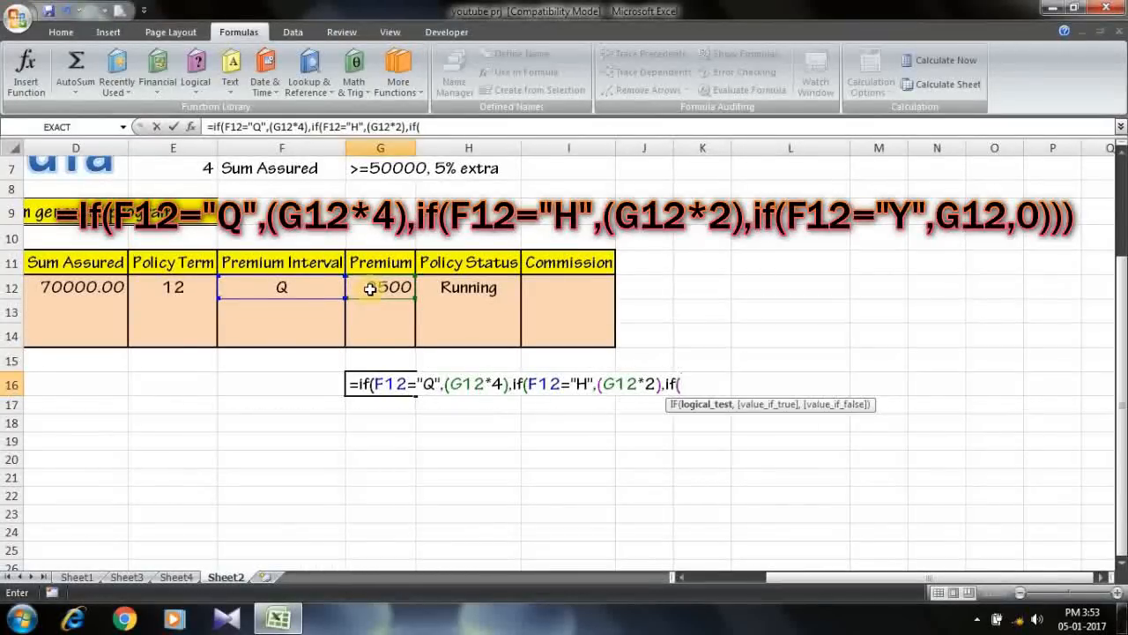
pyautogui.click(328, 290)
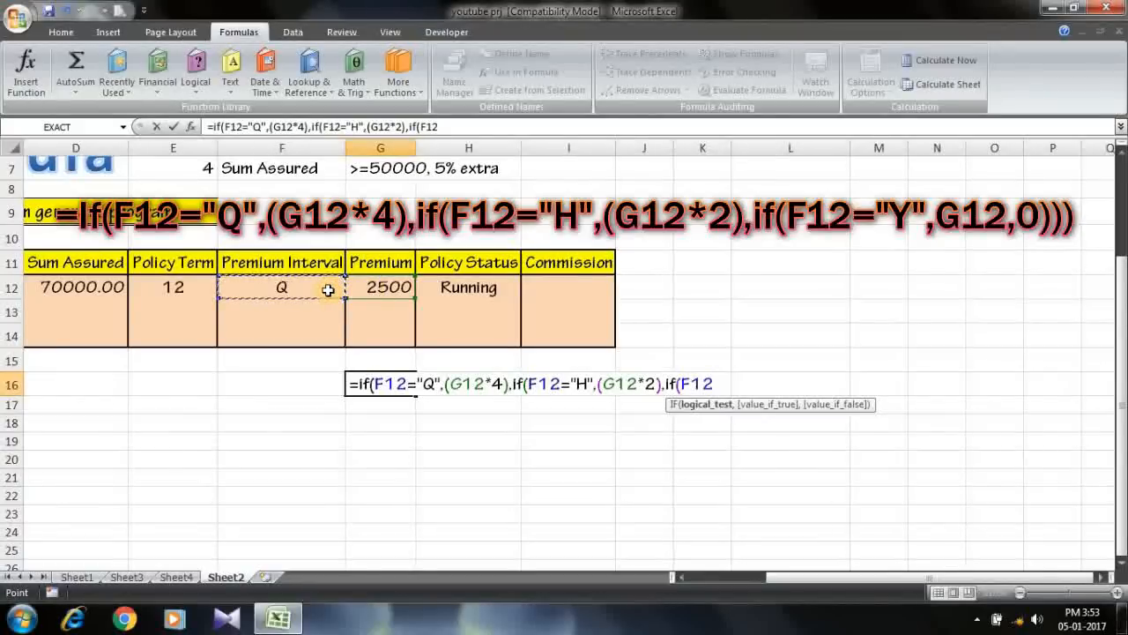
pyautogui.write('"Y')
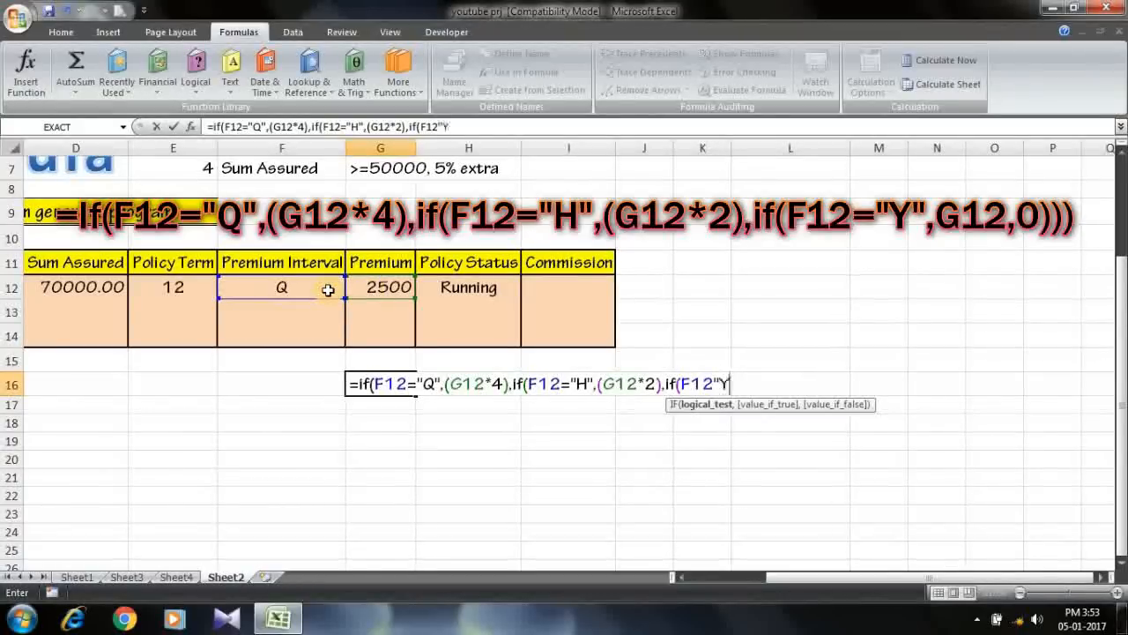
pyautogui.press('BackSpace')
pyautogui.press('BackSpace')
pyautogui.write('="Y",')
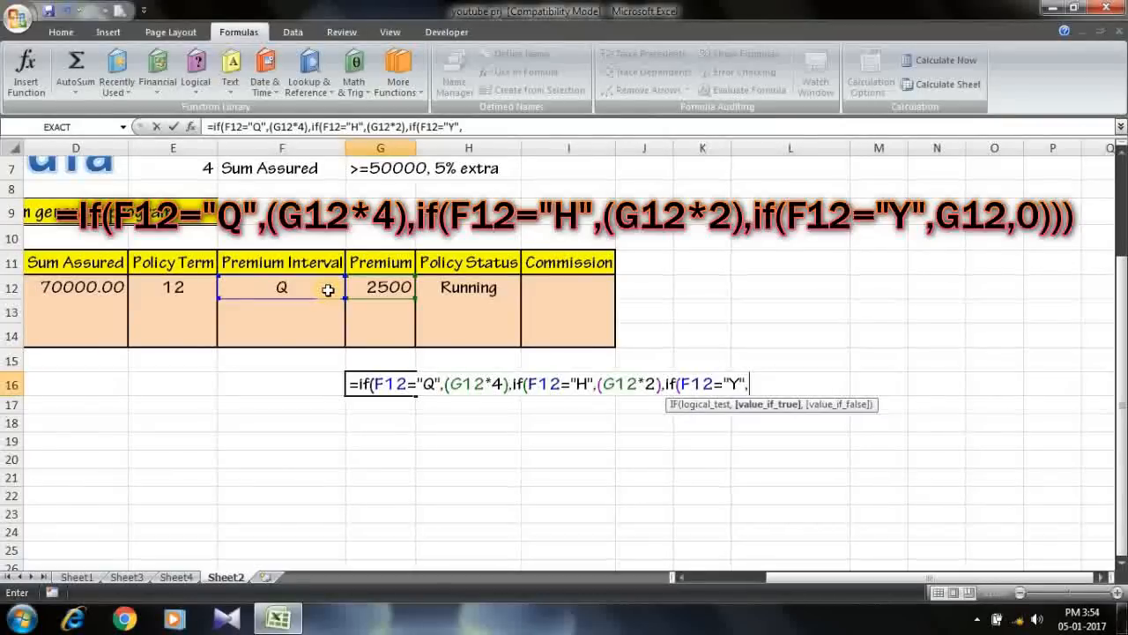
# Step: Give the third IF G12 as value if true and 0 as value if false, then close all three IFs and enter the formula
pyautogui.click(361, 290)
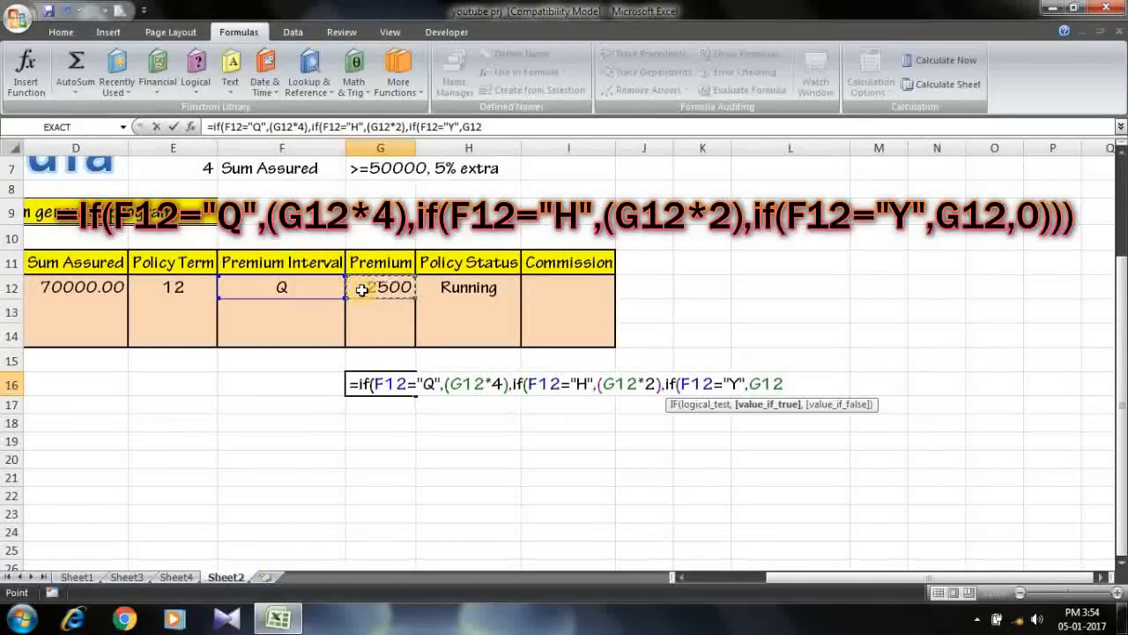
pyautogui.write(',')
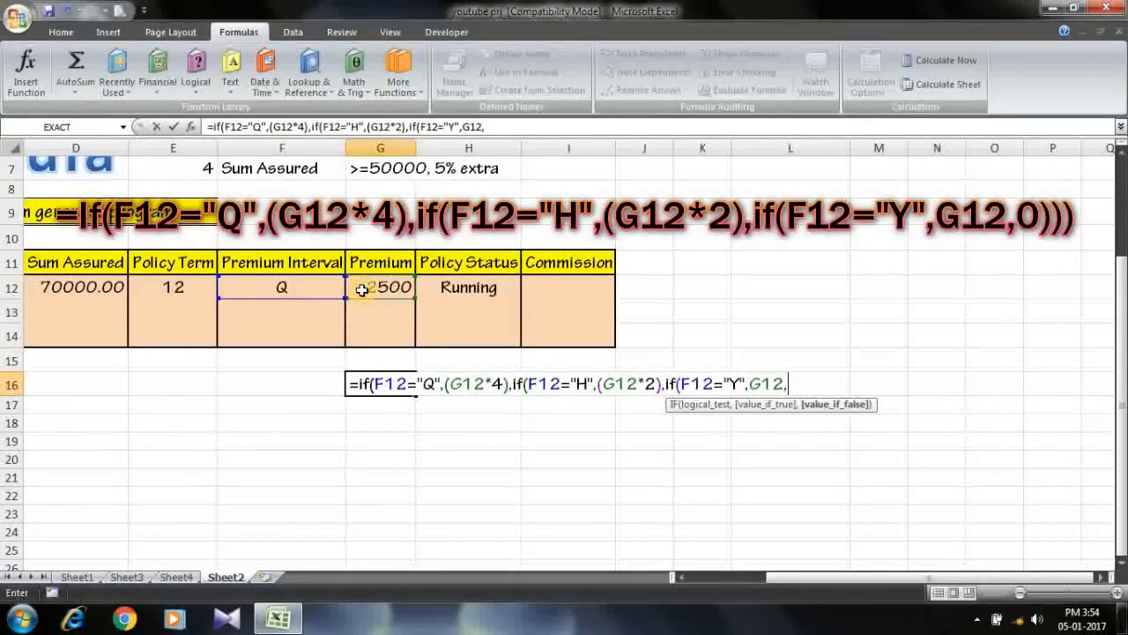
pyautogui.write('0')
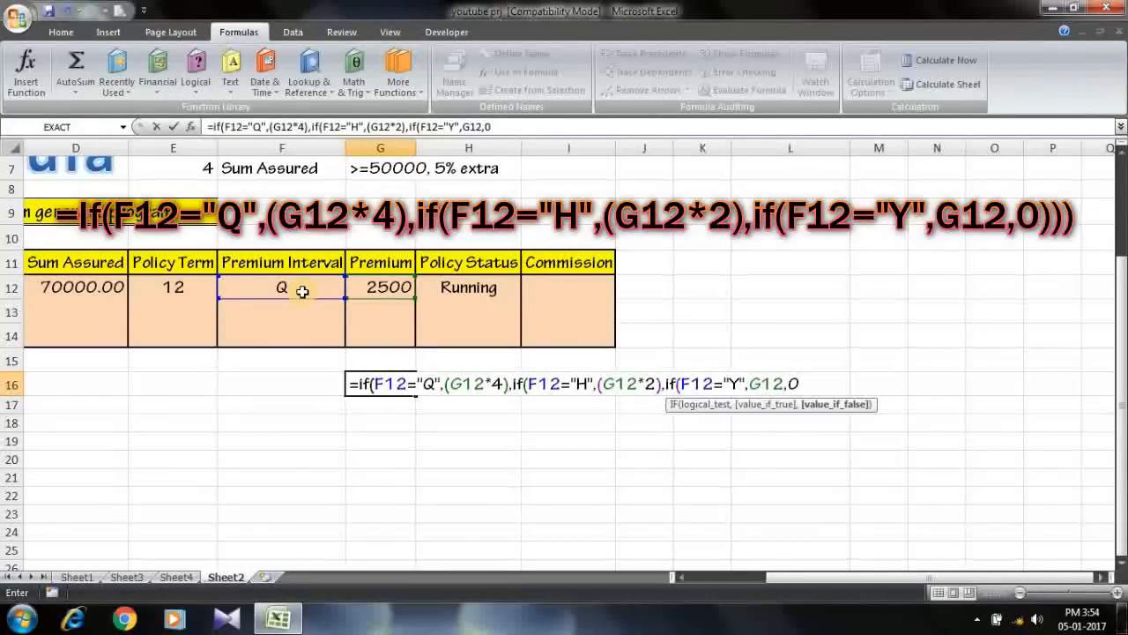
pyautogui.write(')))')
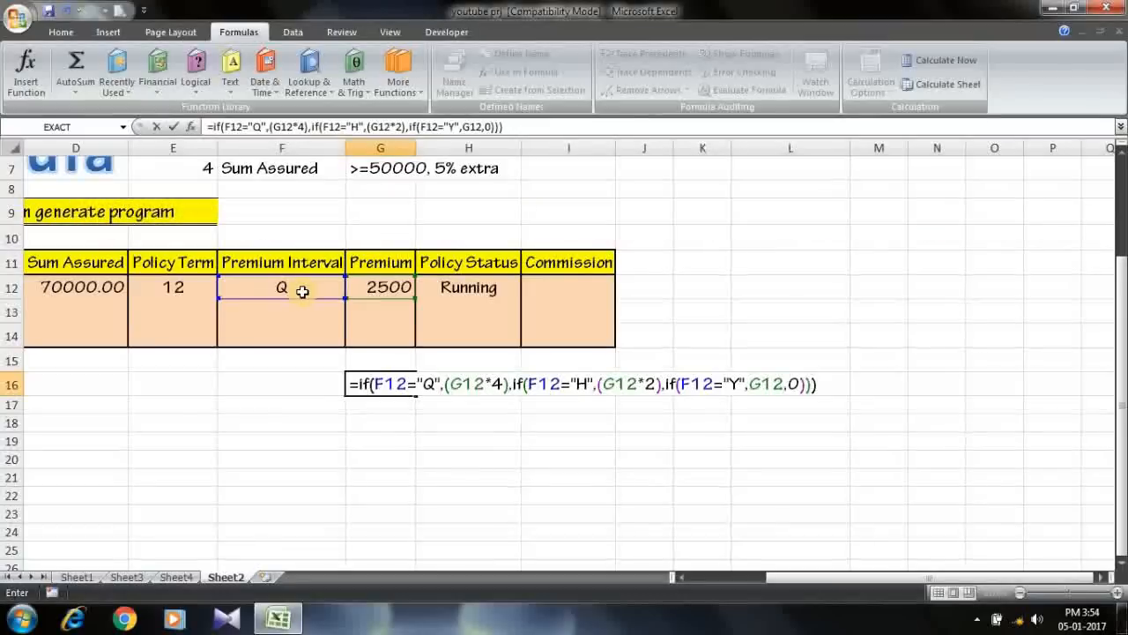
pyautogui.press('Return')
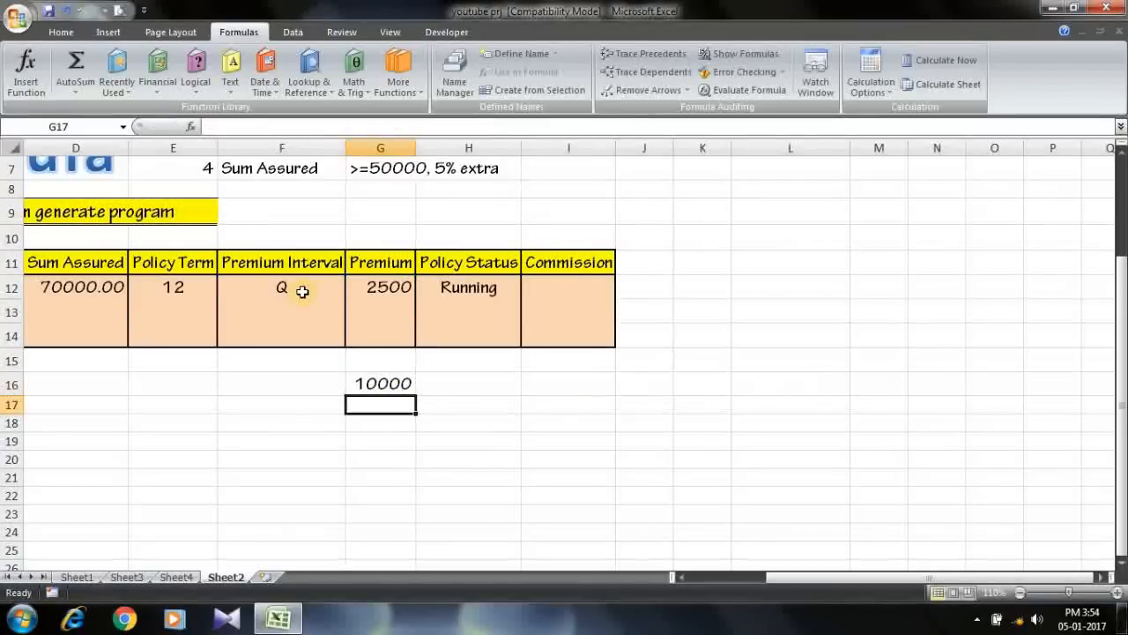
# Step: Inspect the formula in G16 and test it by setting the Premium Interval in F12 to H
pyautogui.click(375, 389)
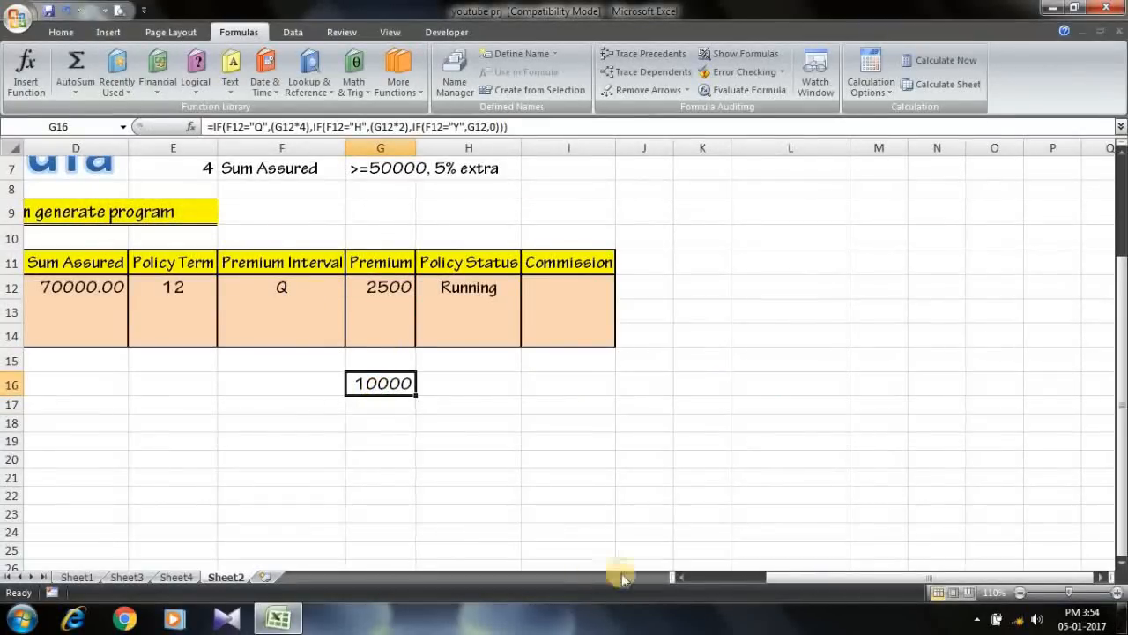
pyautogui.click(683, 581)
pyautogui.click(683, 582)
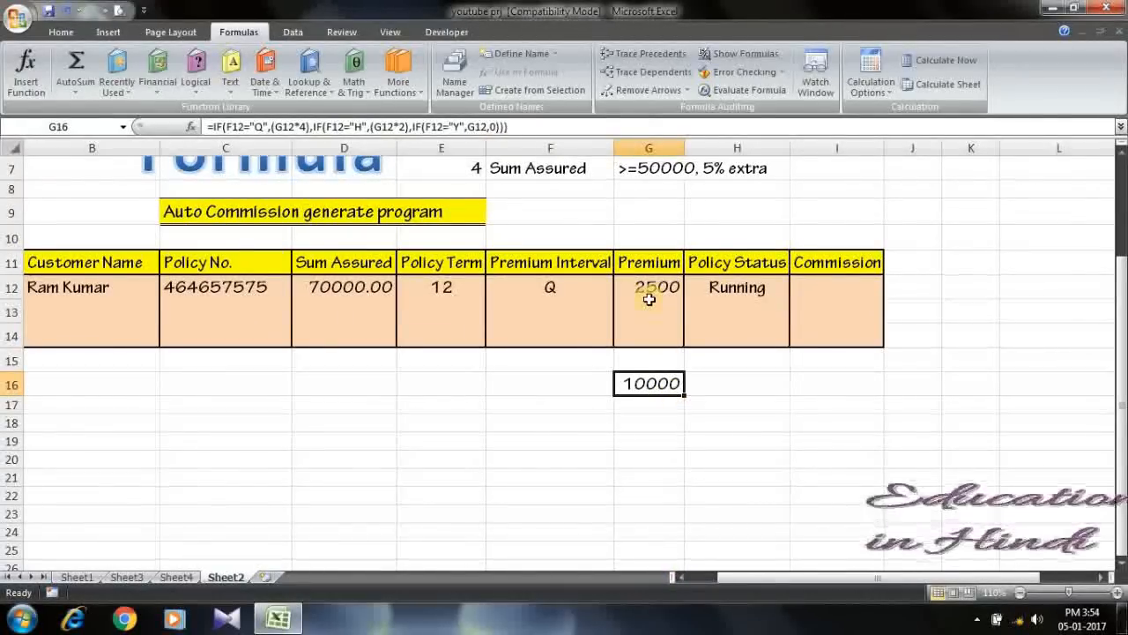
pyautogui.click(555, 287)
pyautogui.write('Q')
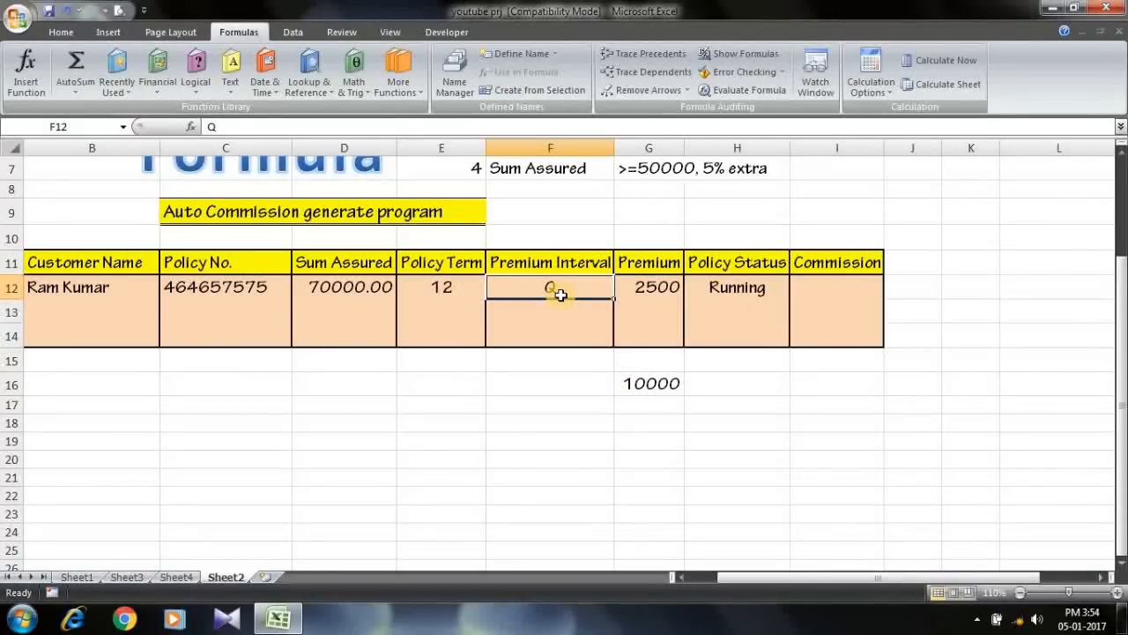
pyautogui.write('H')
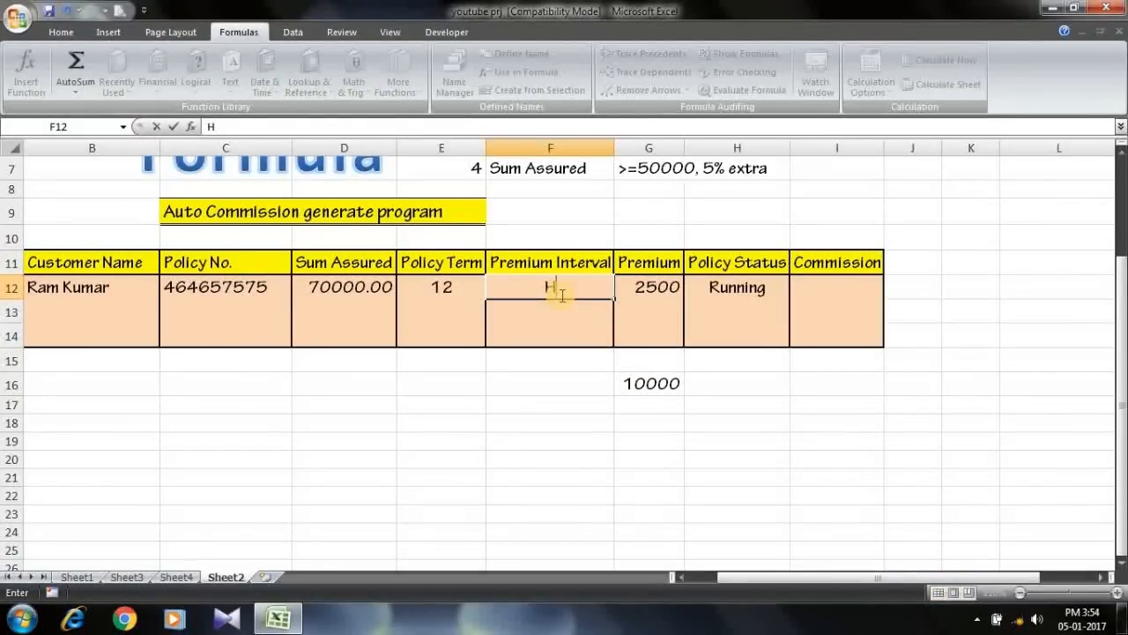
pyautogui.press('Return')
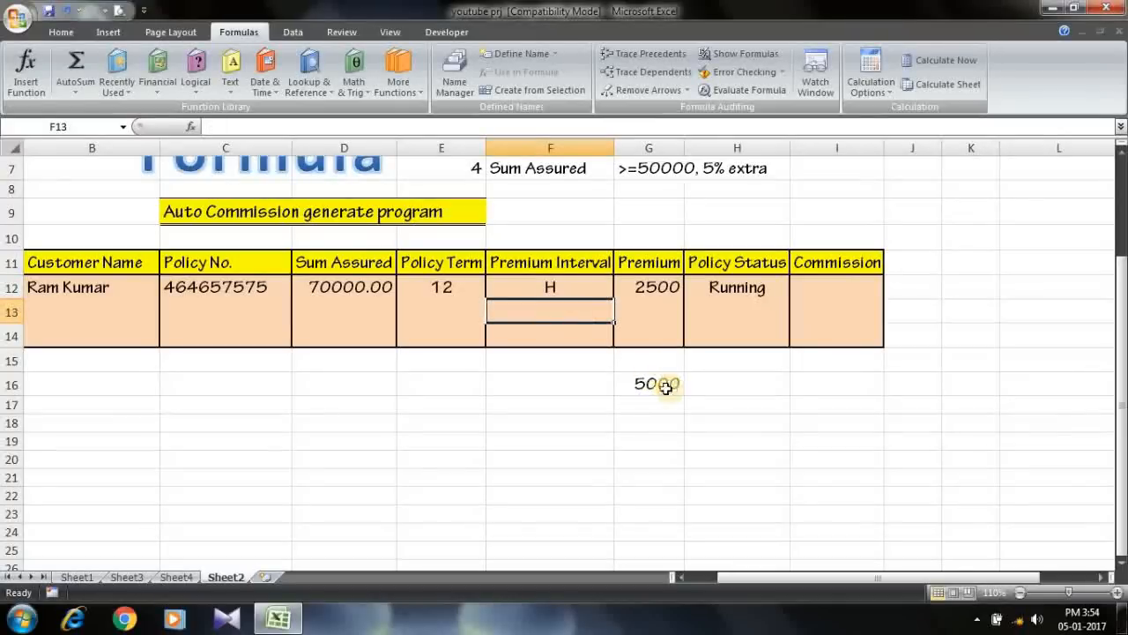
# Step: Test the yearly case of the formula by setting the Premium Interval in F12 to Y
pyautogui.click(575, 289)
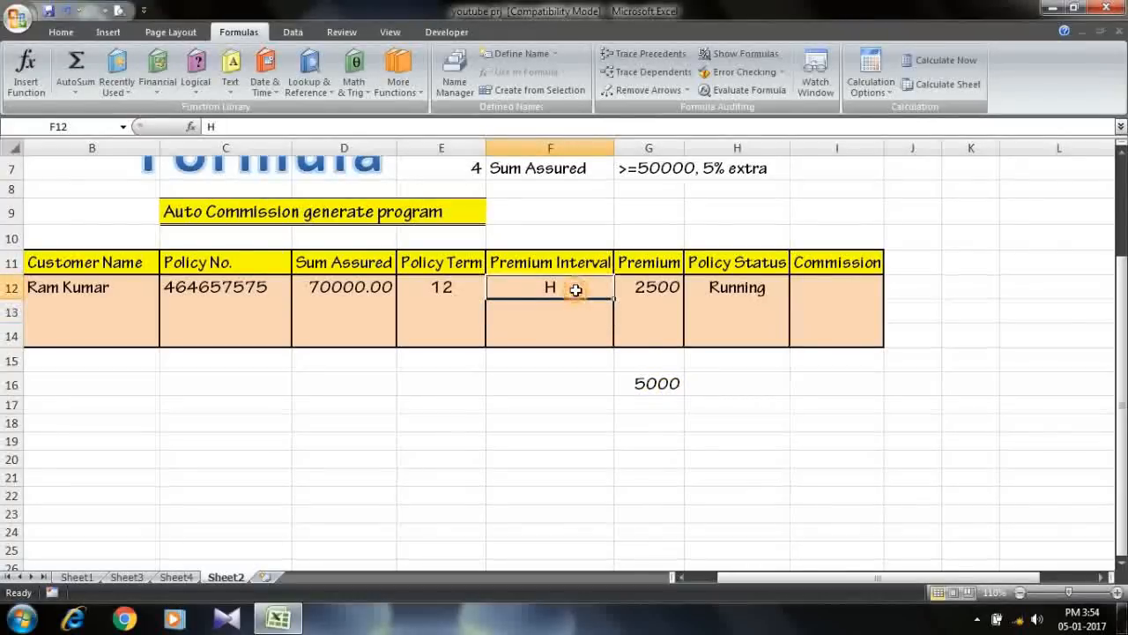
pyautogui.write('Y')
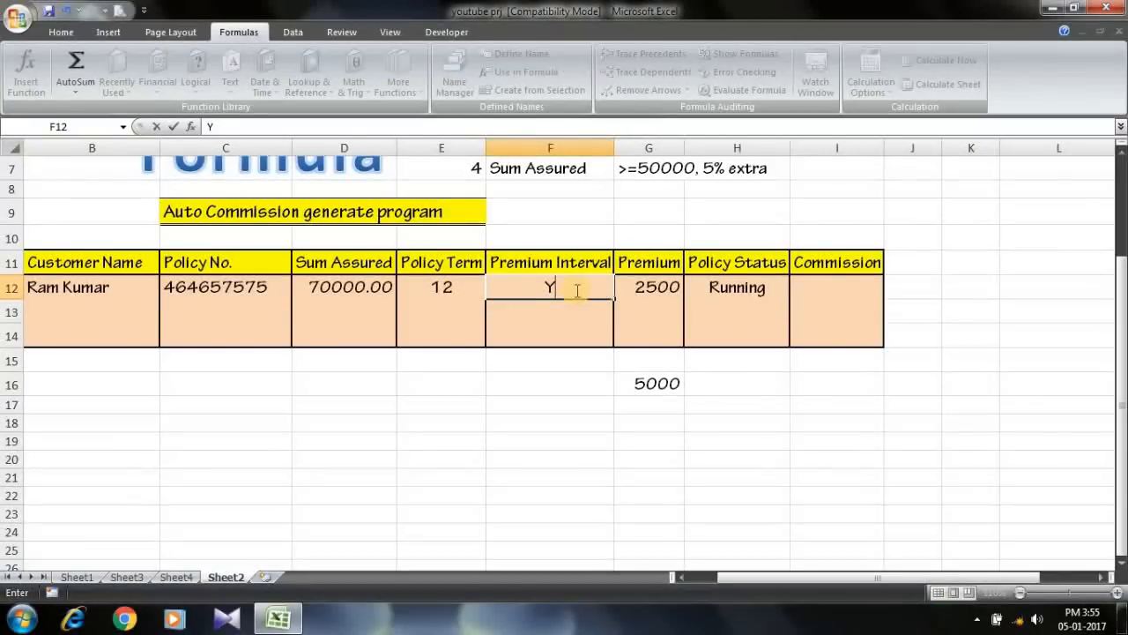
pyautogui.press('Left')
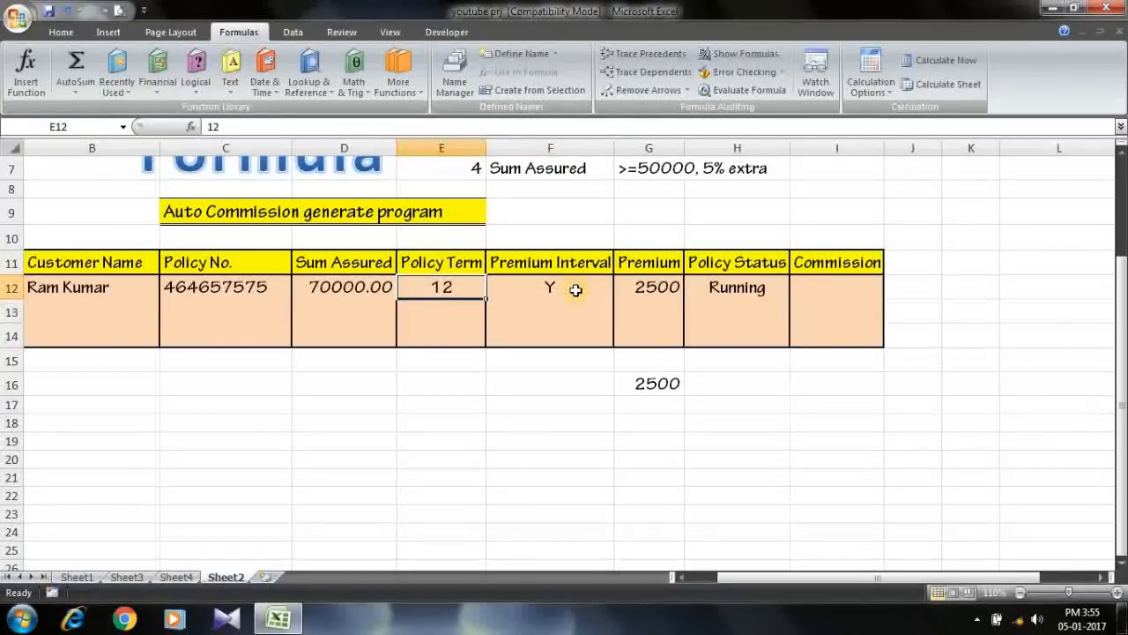
# Step: Set the Premium Interval in F12 back to Q and select the empty cell H16
pyautogui.press('Up')
pyautogui.press('Right')
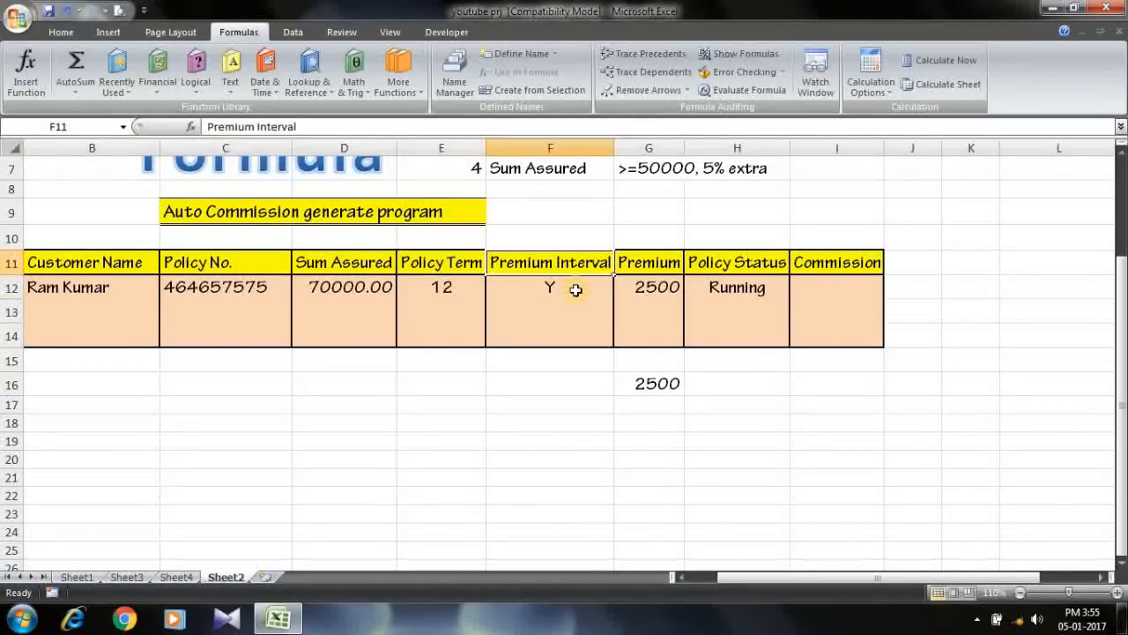
pyautogui.press('Down')
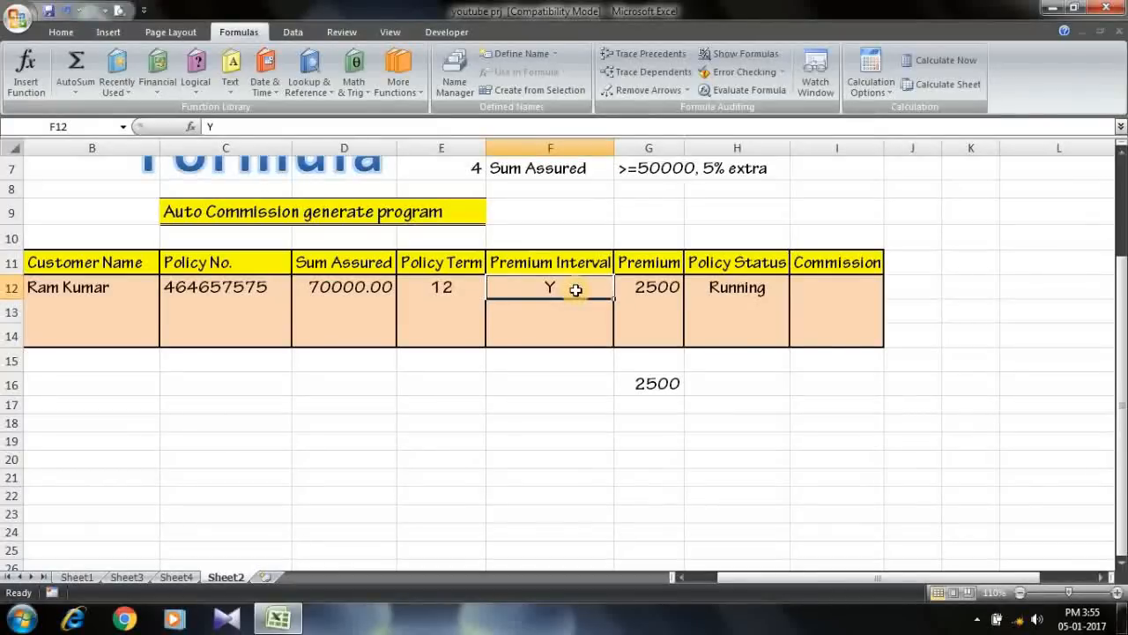
pyautogui.write('Q')
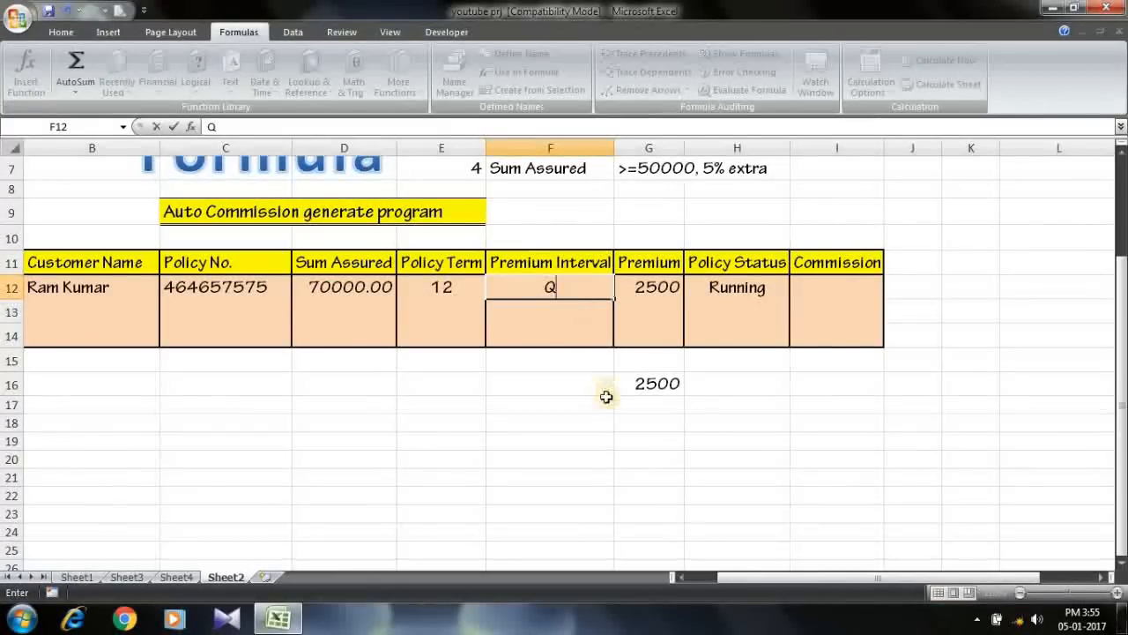
pyautogui.click(758, 404)
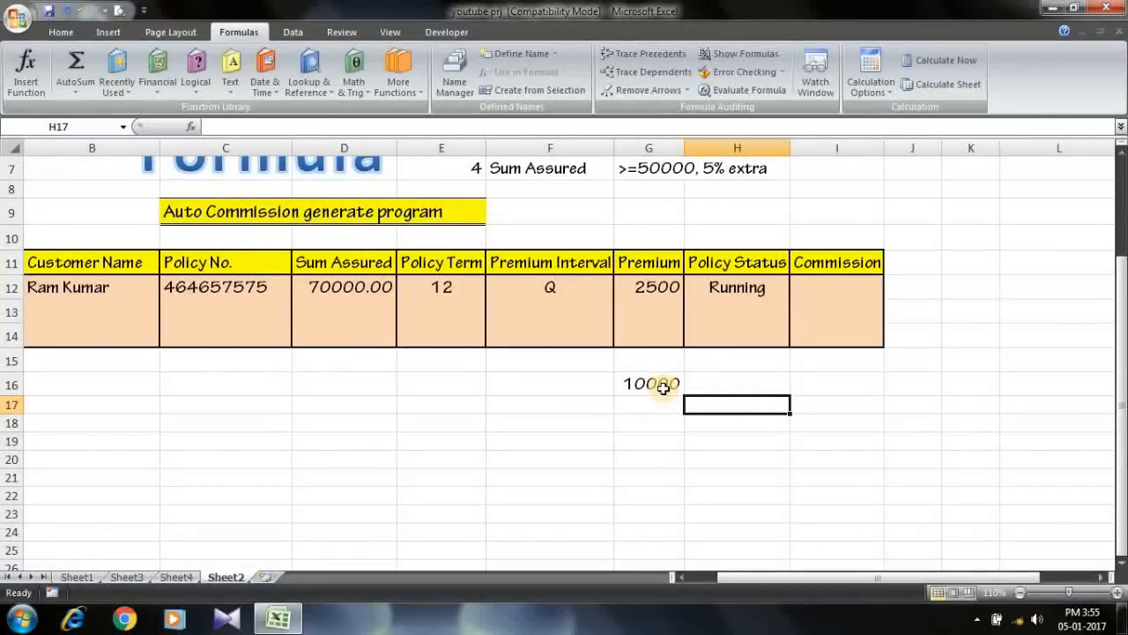
pyautogui.click(730, 380)
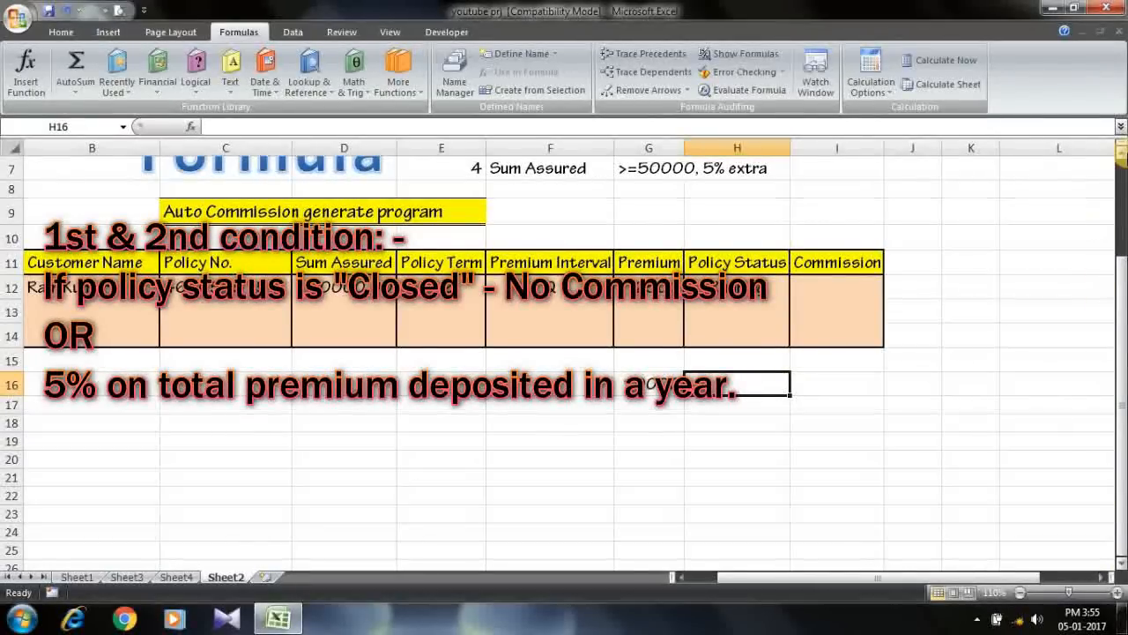
# Step: Review the closed and running policy commission rules in the Official Declaration, then return to the table and row 16
pyautogui.click(1120, 154)
pyautogui.click(1120, 156)
pyautogui.click(1121, 156)
pyautogui.click(1121, 156)
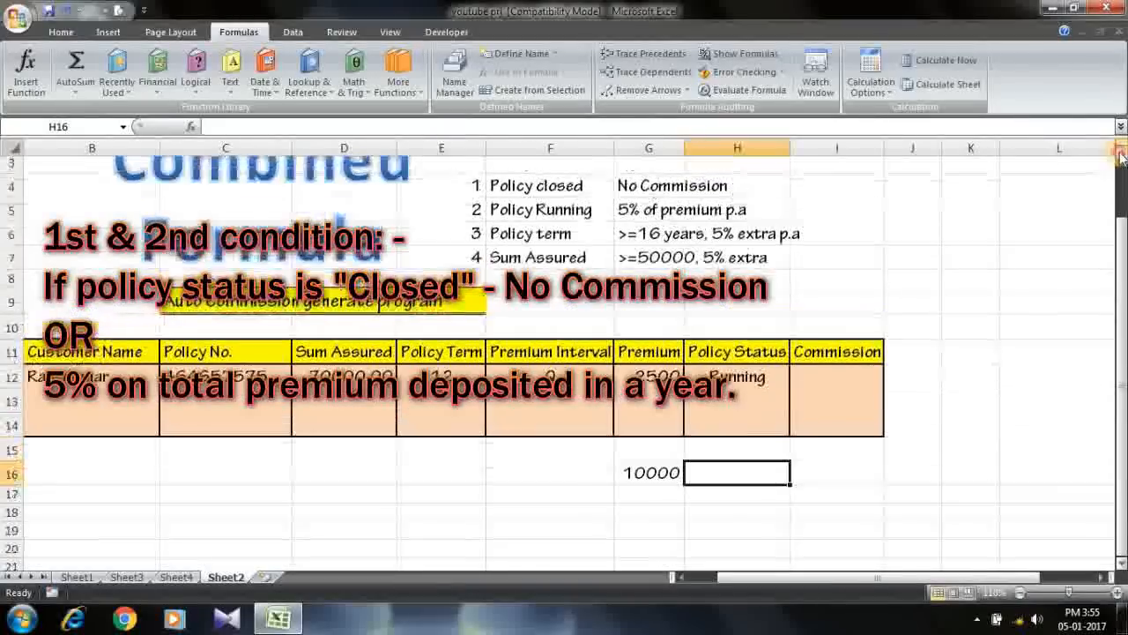
pyautogui.click(1121, 156)
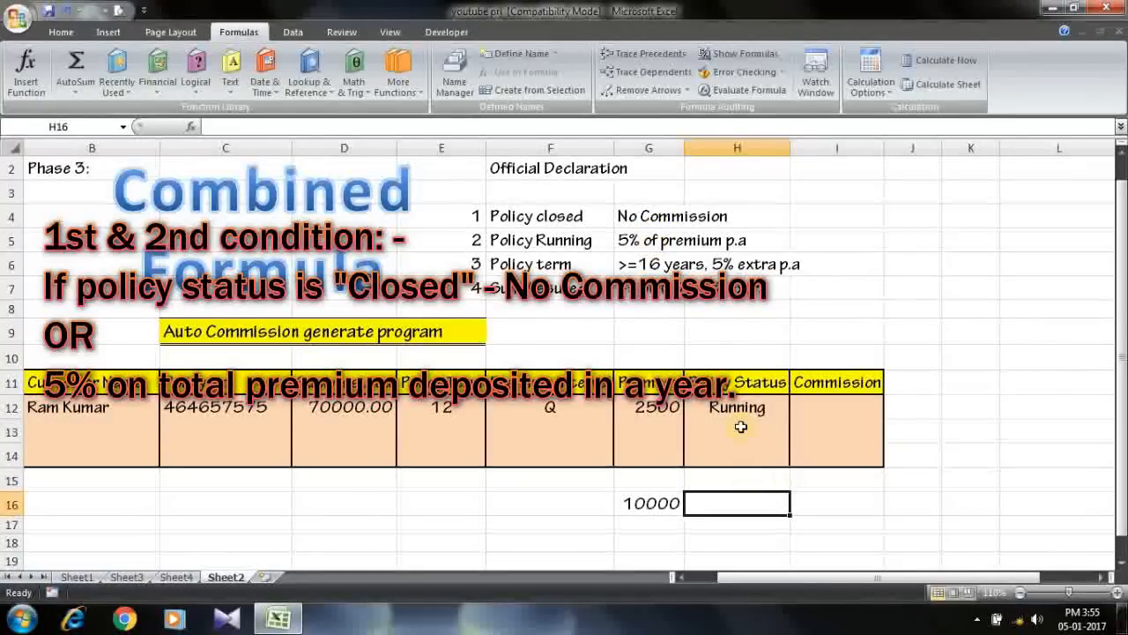
pyautogui.click(1120, 568)
pyautogui.click(1120, 568)
pyautogui.click(1120, 569)
pyautogui.click(1120, 569)
pyautogui.click(1120, 568)
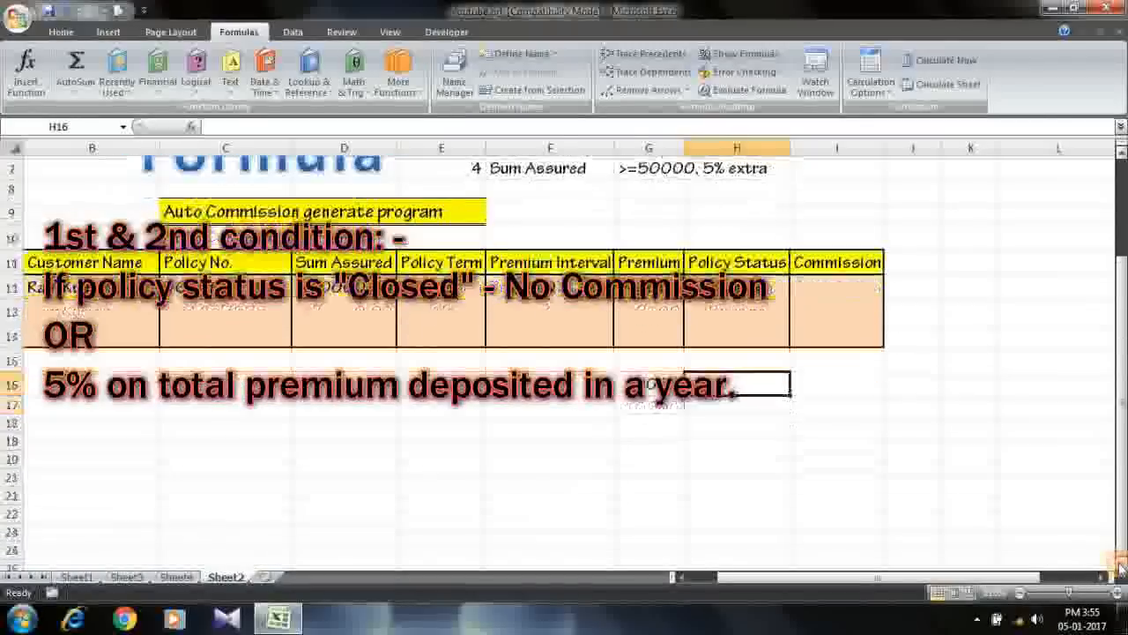
pyautogui.click(1120, 568)
pyautogui.click(1120, 569)
pyautogui.click(1121, 569)
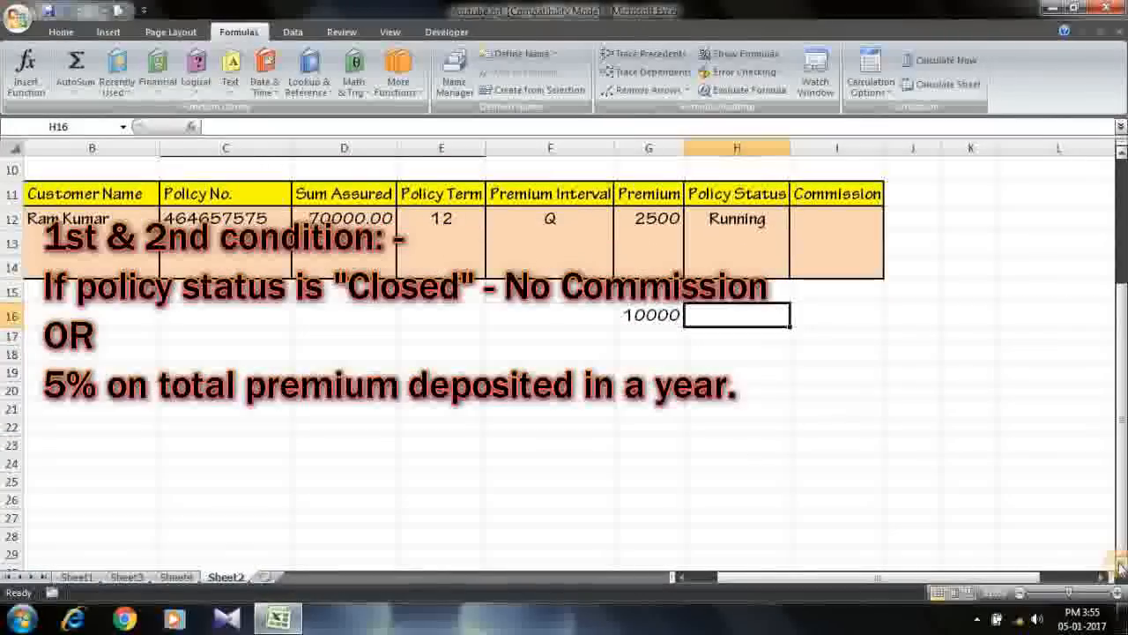
pyautogui.click(1106, 579)
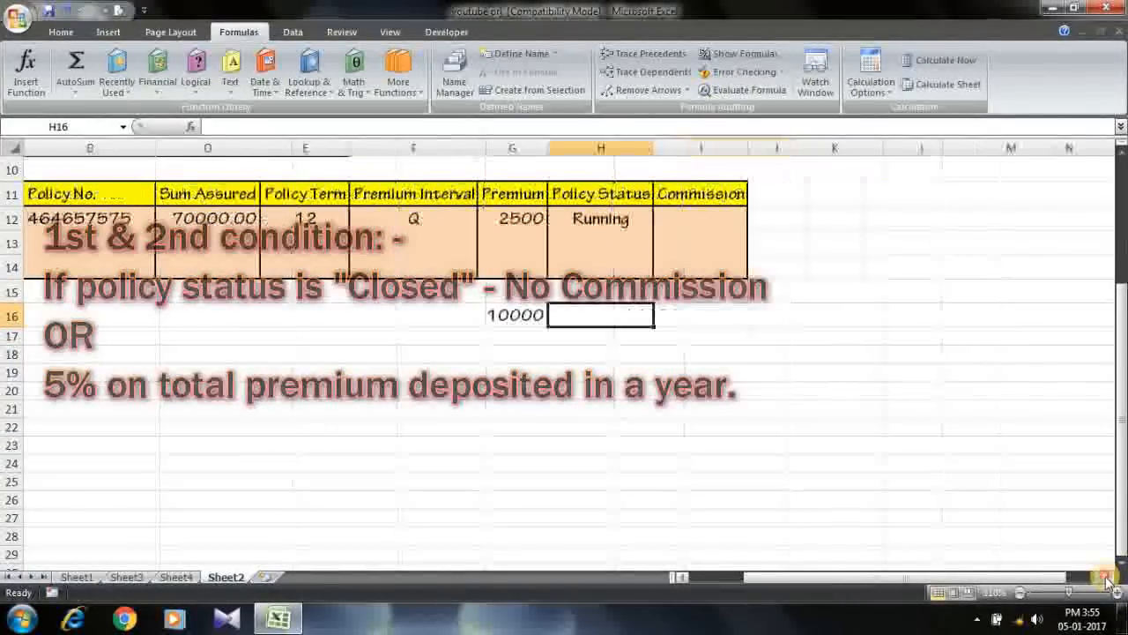
# Step: Start an IF formula in H16 with the logical test H12<>"Closed" on the policy status
pyautogui.click(629, 322)
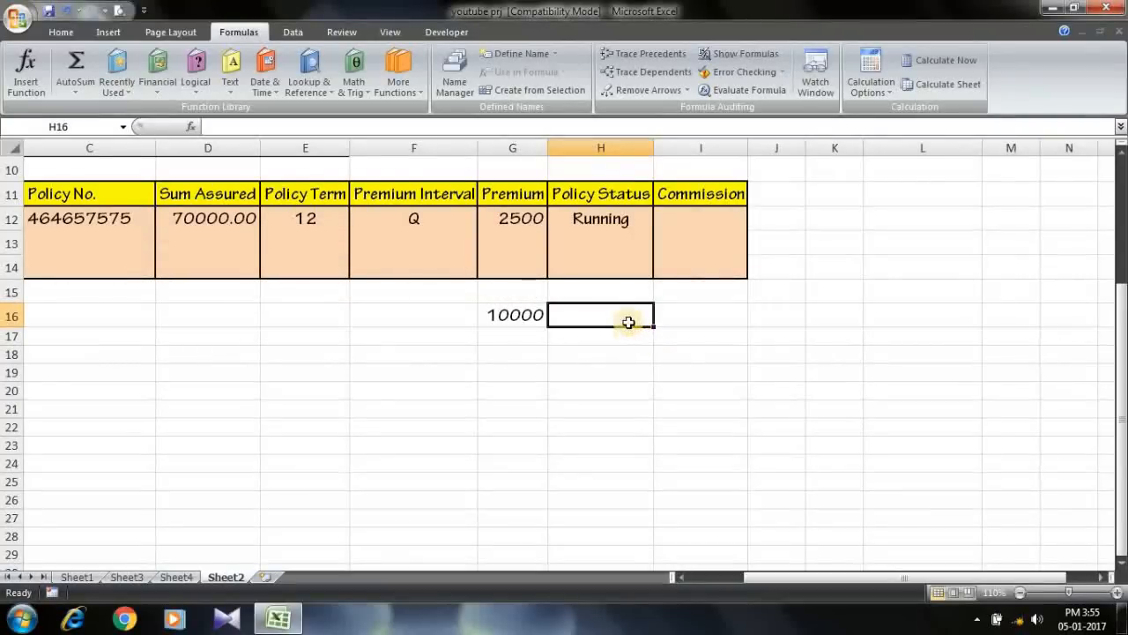
pyautogui.write('=')
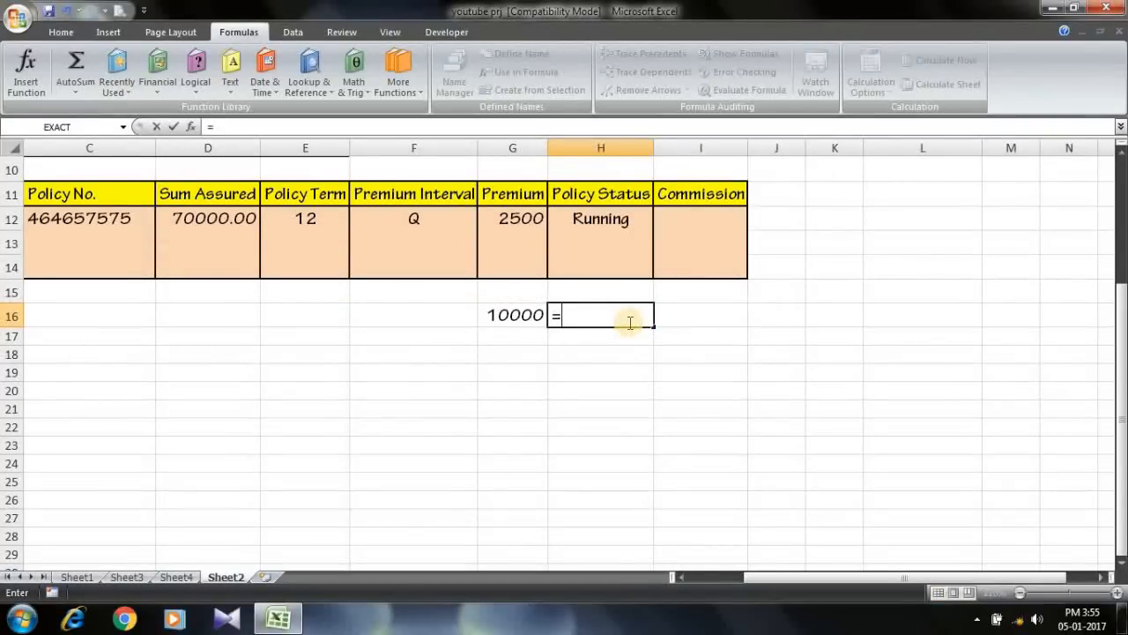
pyautogui.write('if(')
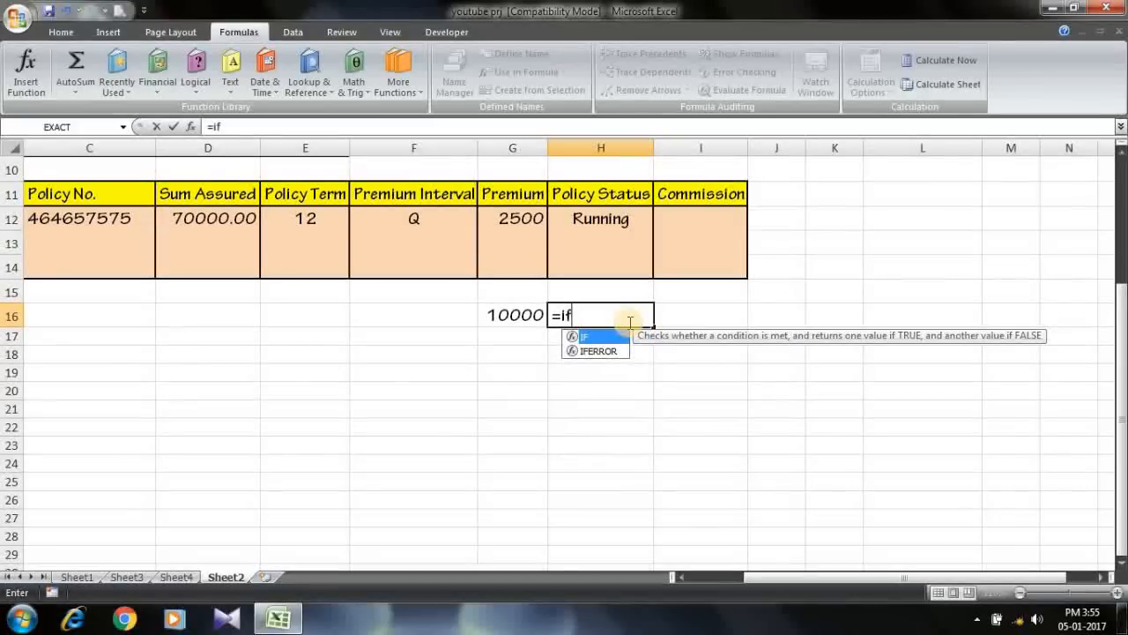
pyautogui.click(622, 221)
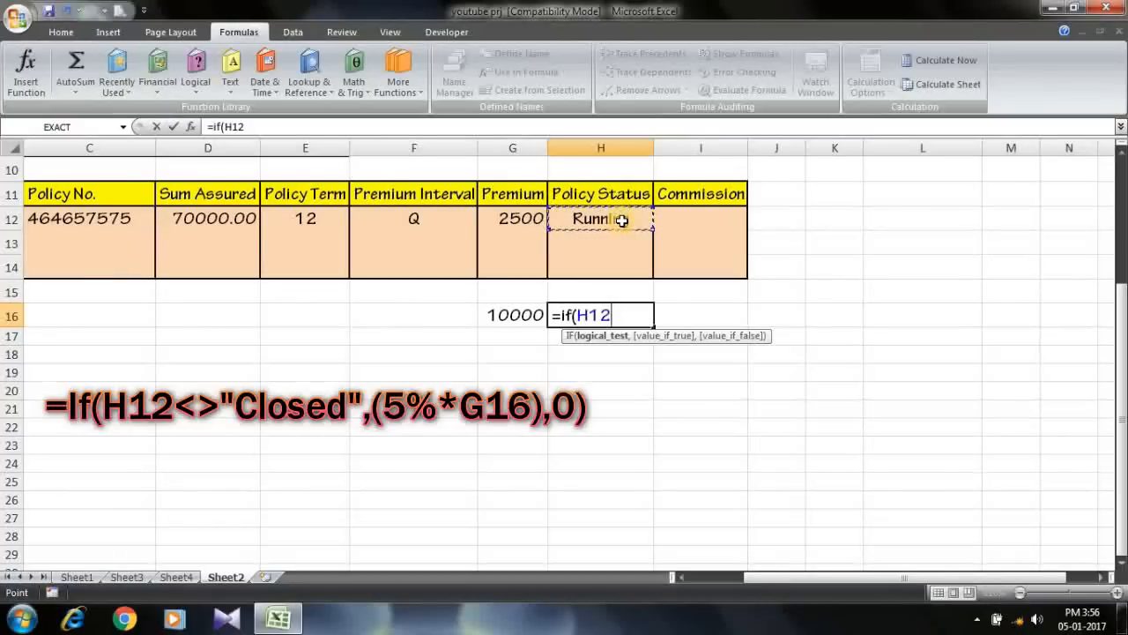
pyautogui.write('<>')
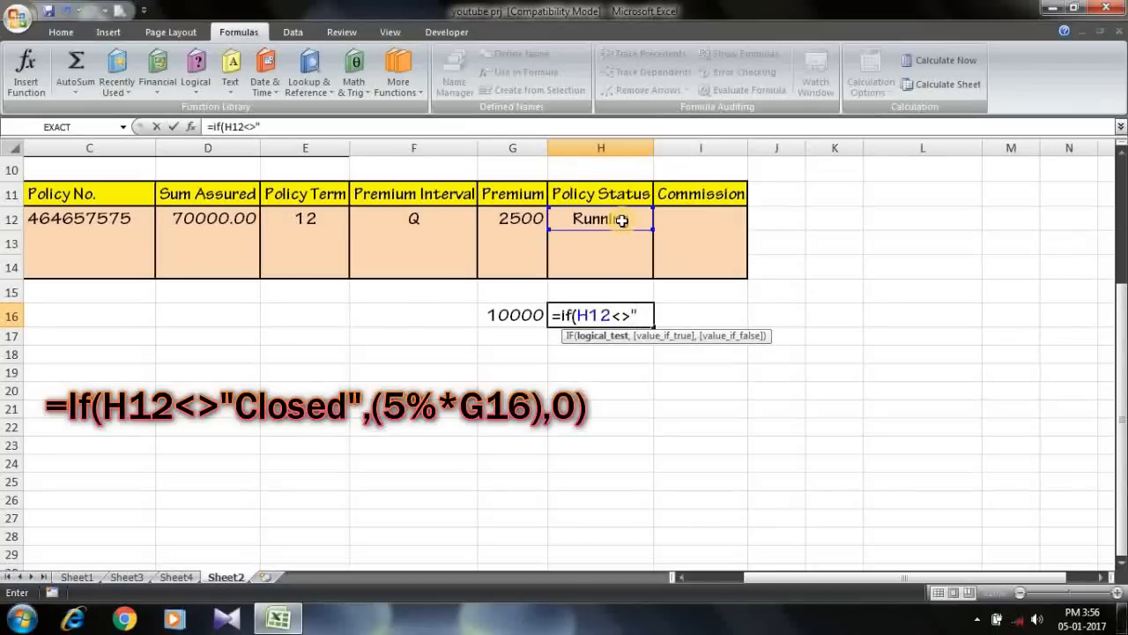
pyautogui.write('"Closed')
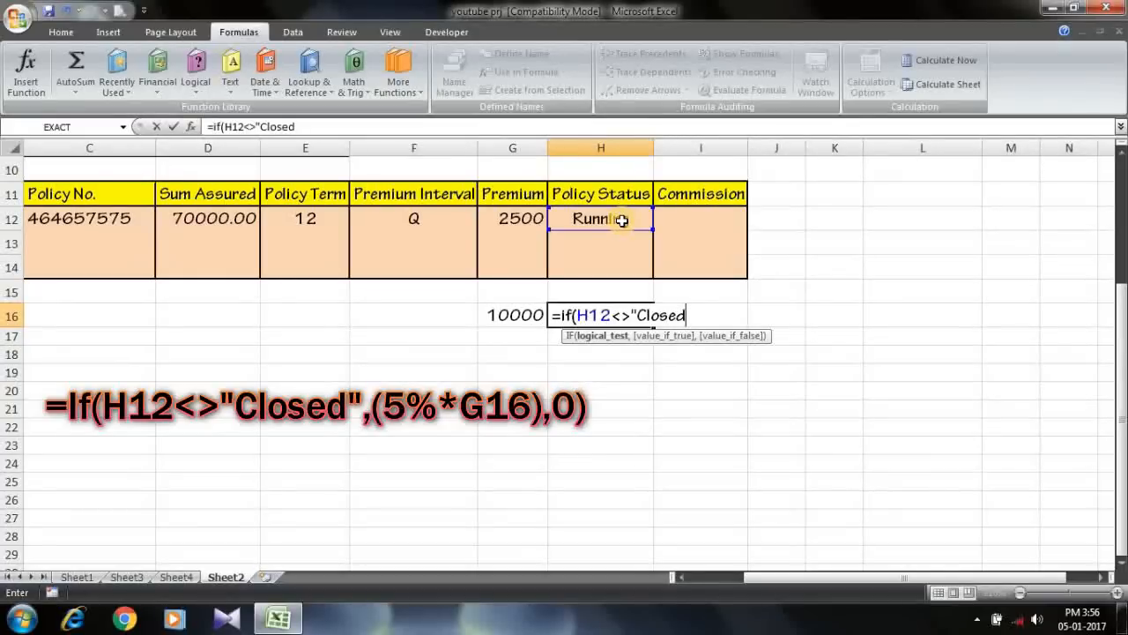
pyautogui.write('"')
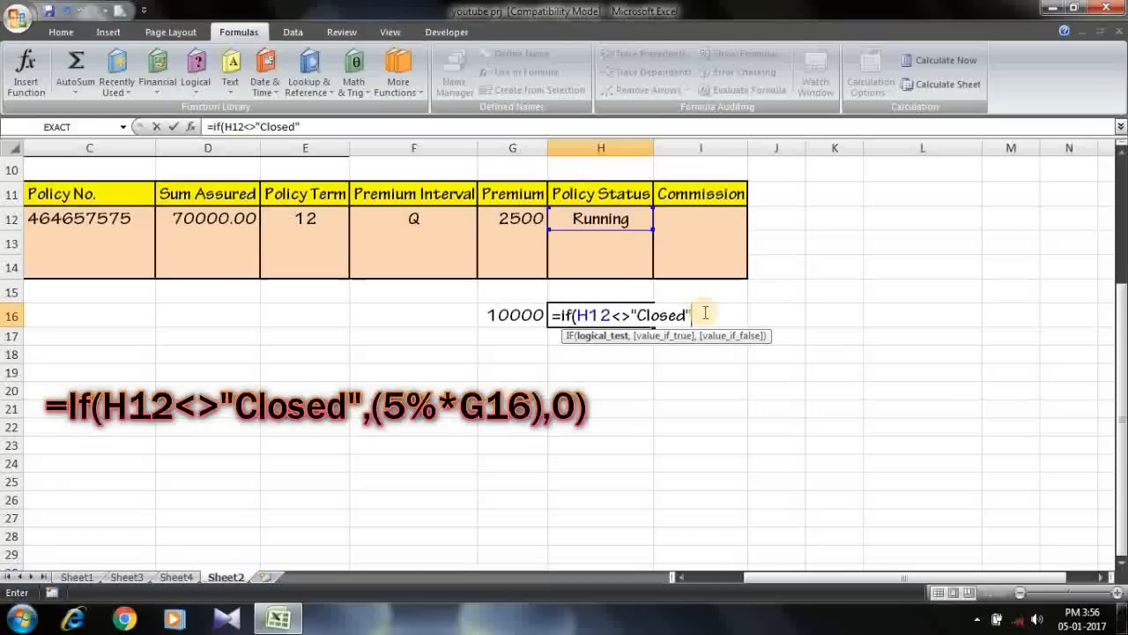
# Step: Give the IF in H16 the value if true (5%*G16) and the value if false 0
pyautogui.write(',(5')
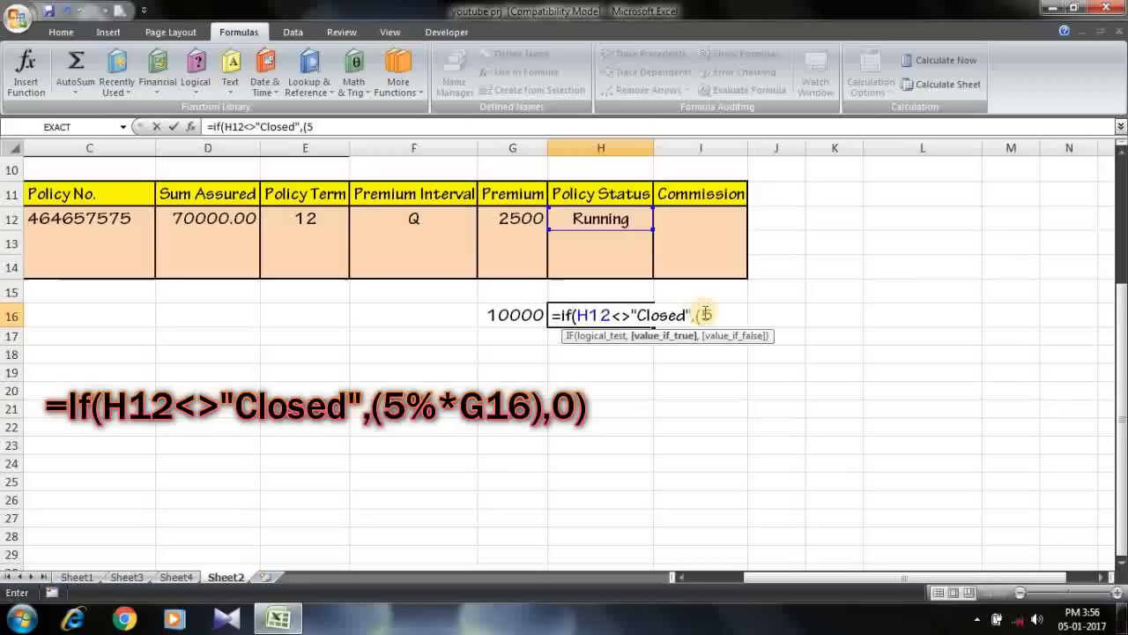
pyautogui.write('%*')
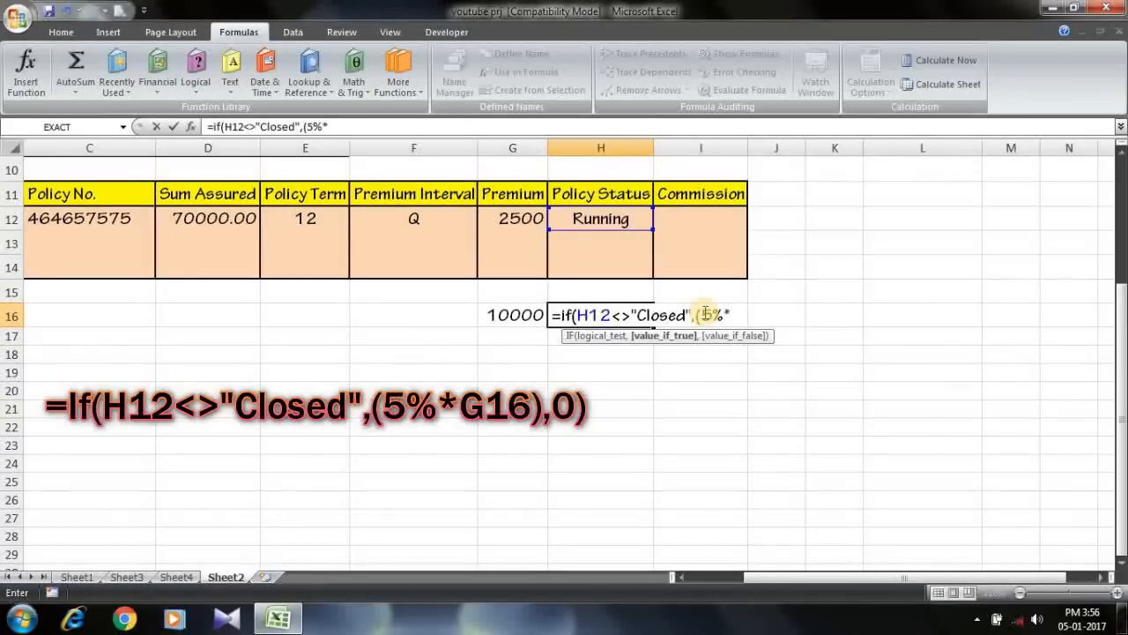
pyautogui.click(531, 320)
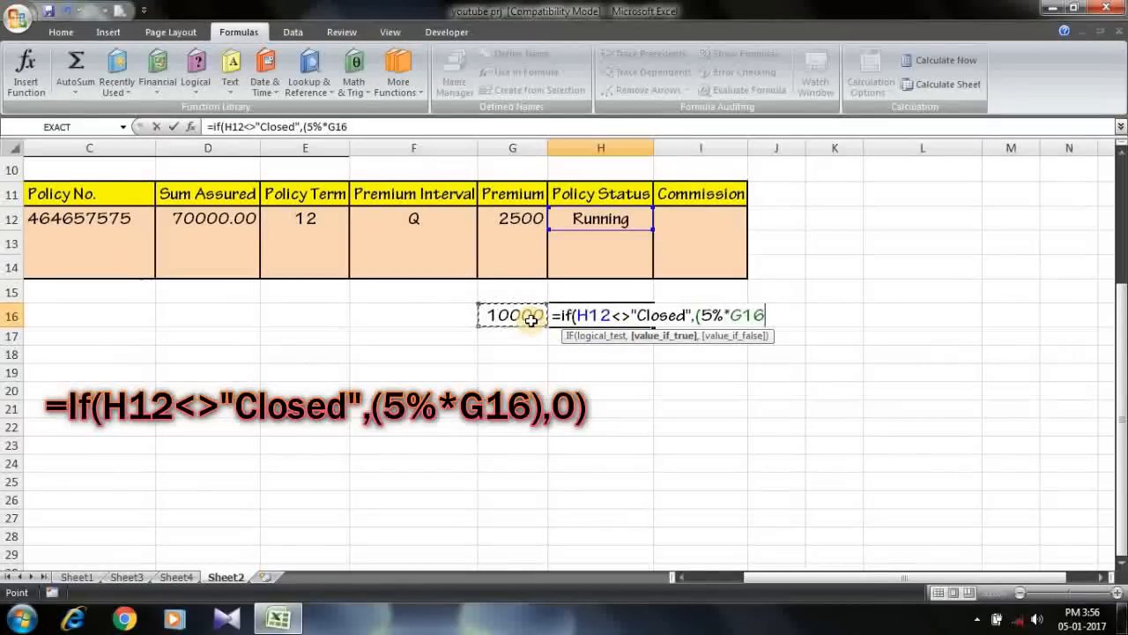
pyautogui.write('),0')
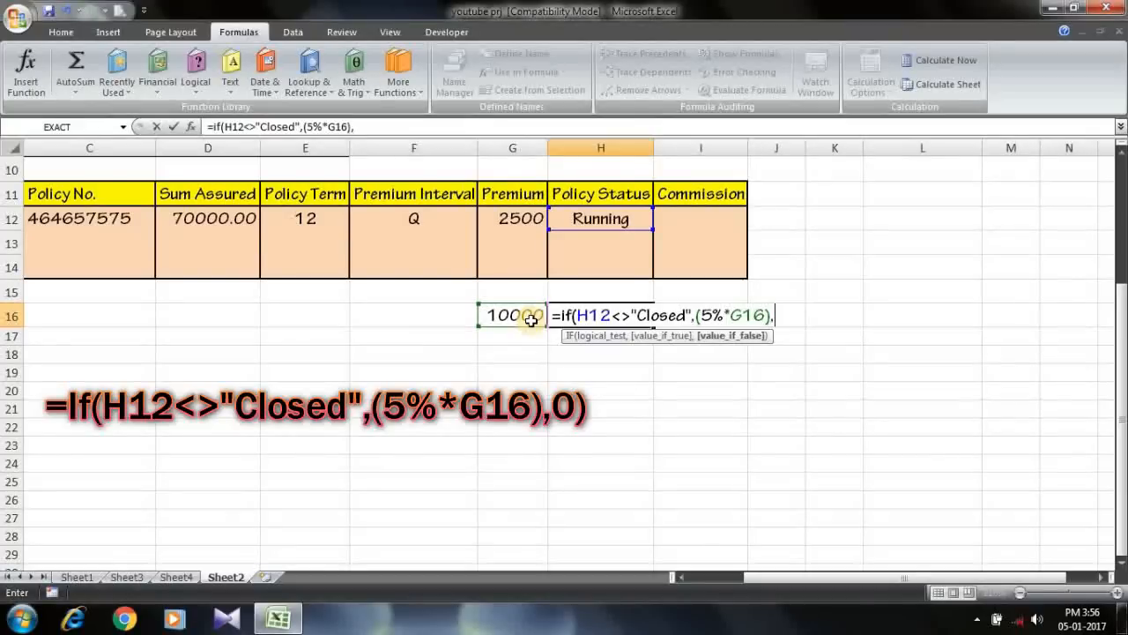
# Step: Check each of the three IF arguments in H16, then close the parenthesis and enter the formula
pyautogui.click(607, 337)
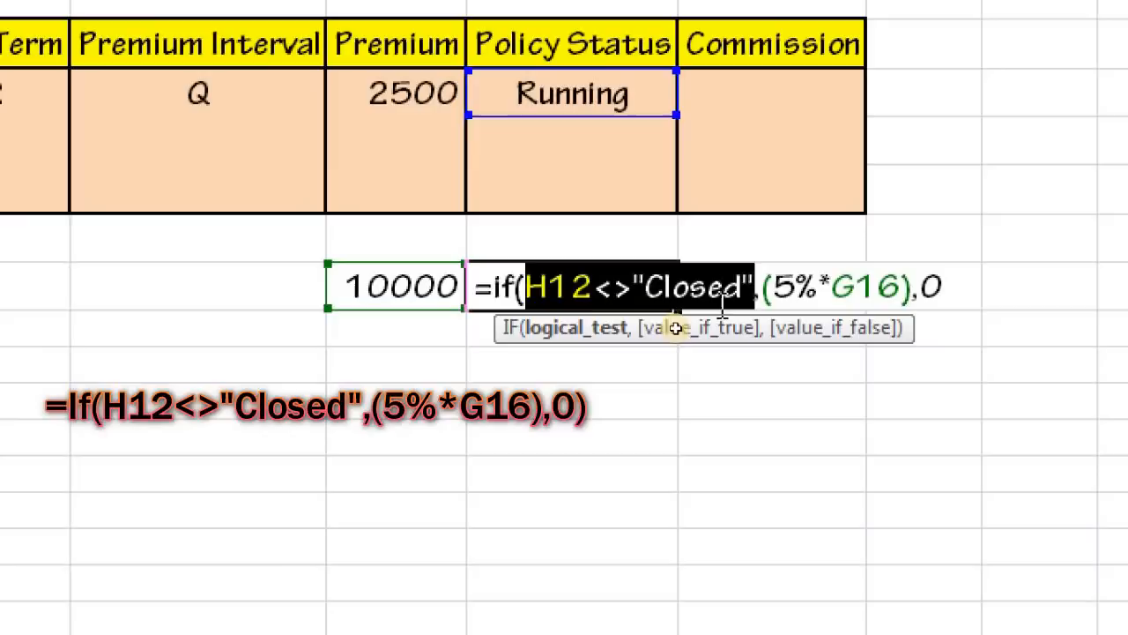
pyautogui.click(729, 348)
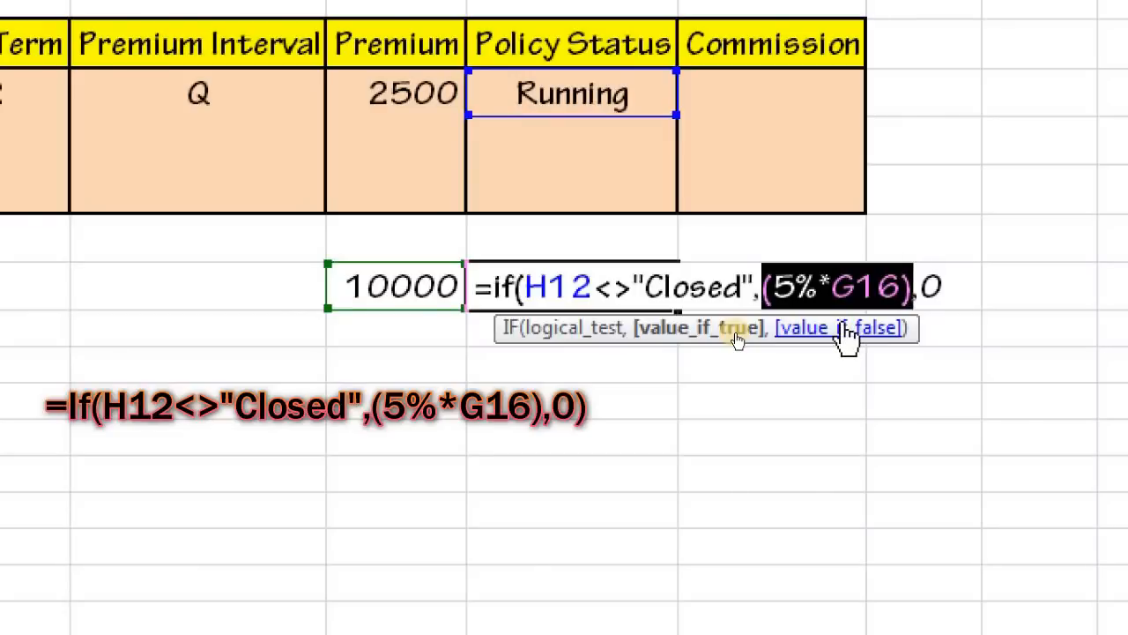
pyautogui.click(844, 331)
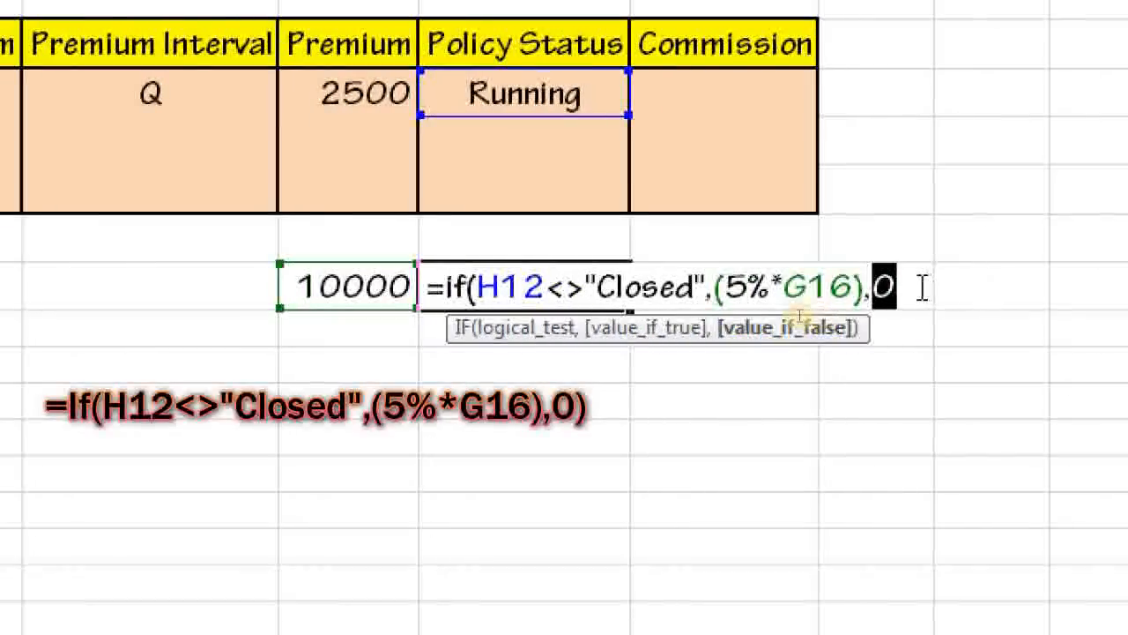
pyautogui.click(922, 288)
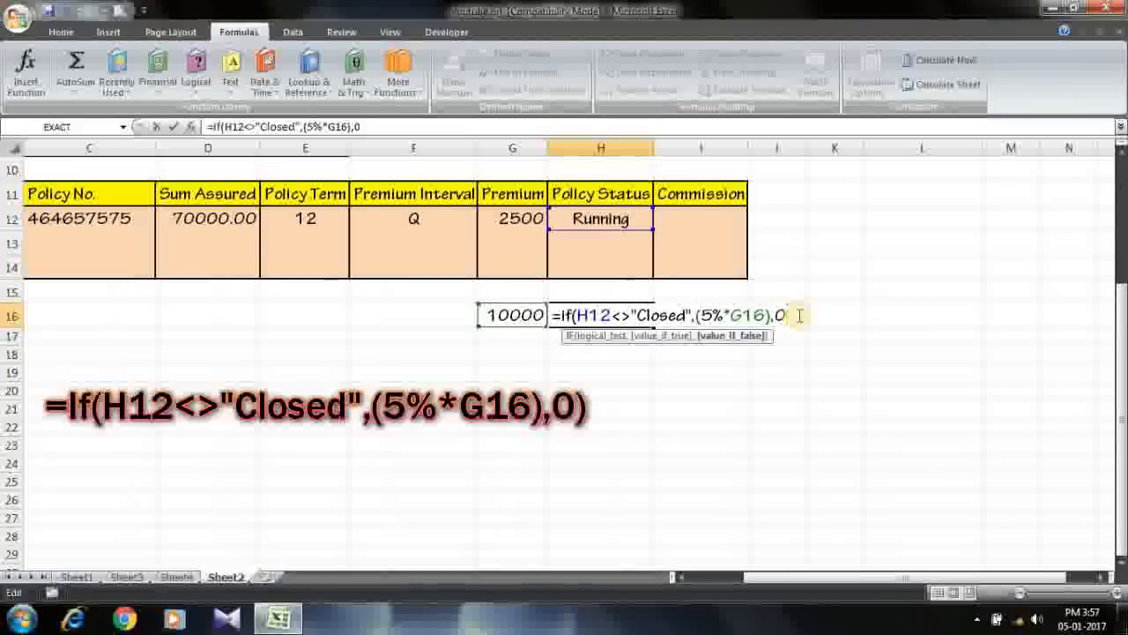
pyautogui.write(')')
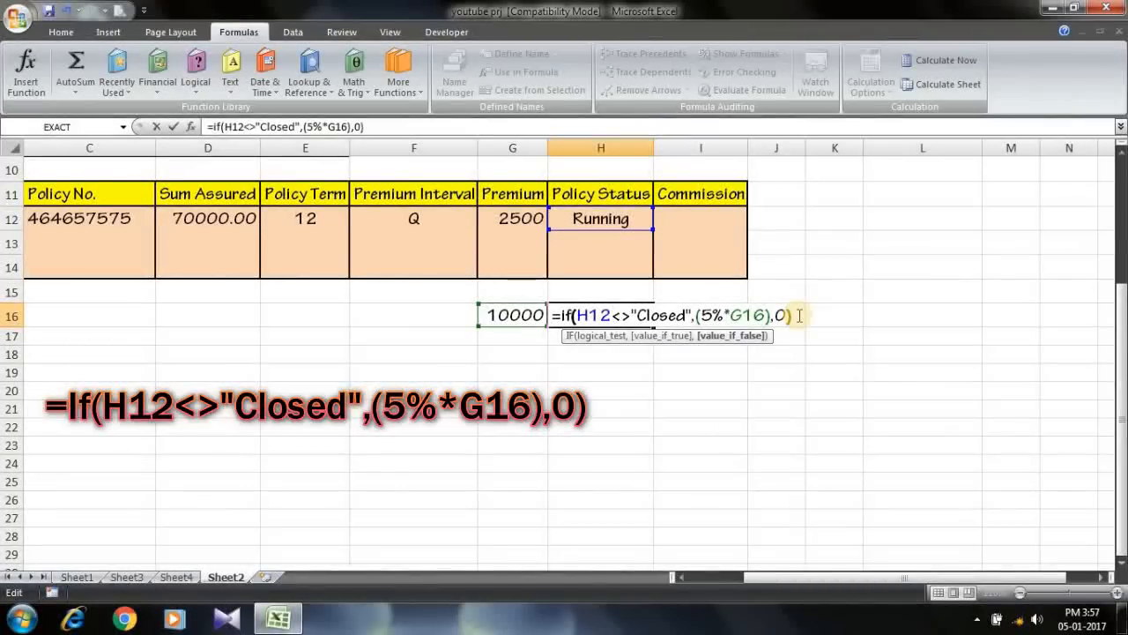
pyautogui.press('Return')
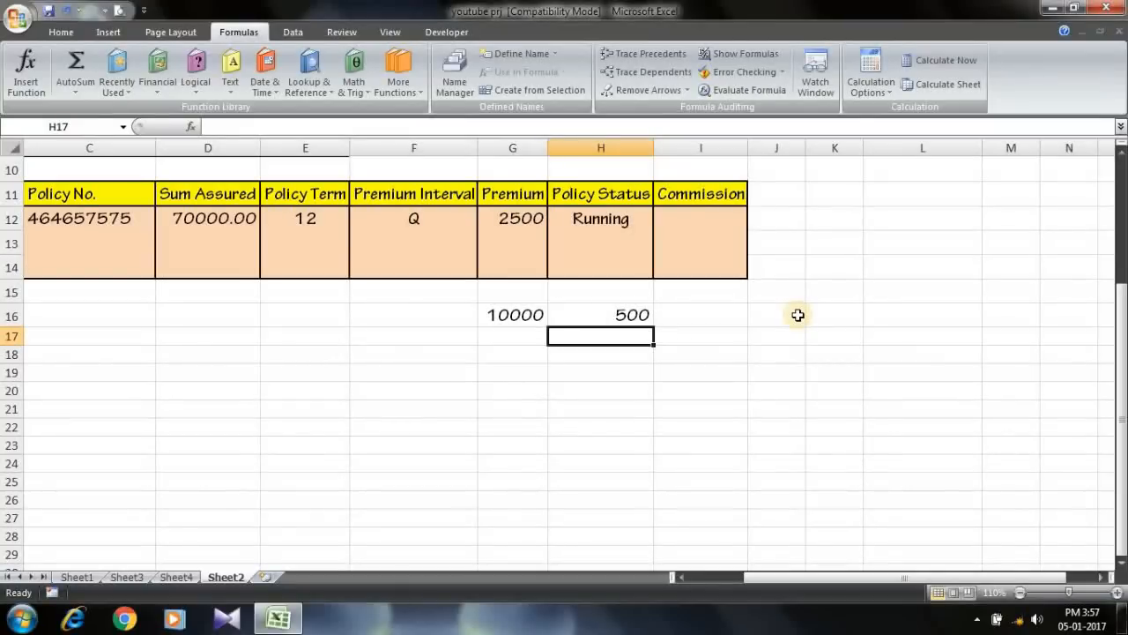
# Step: Inspect the formula in H16 and test it by setting the Policy Status in H12 to Closed
pyautogui.click(610, 314)
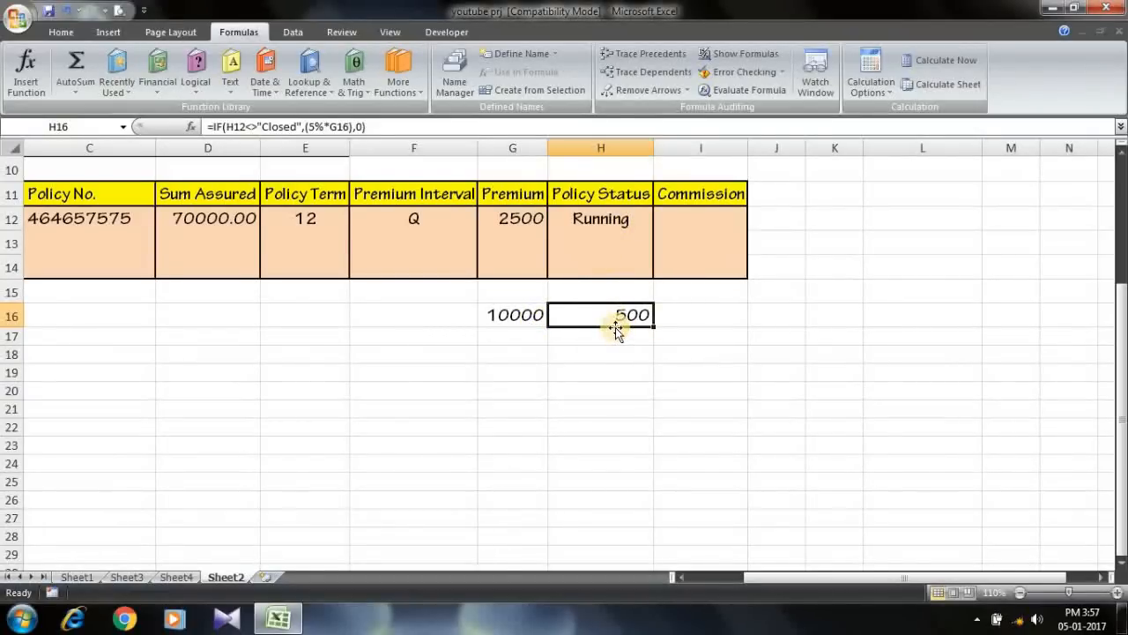
pyautogui.click(610, 217)
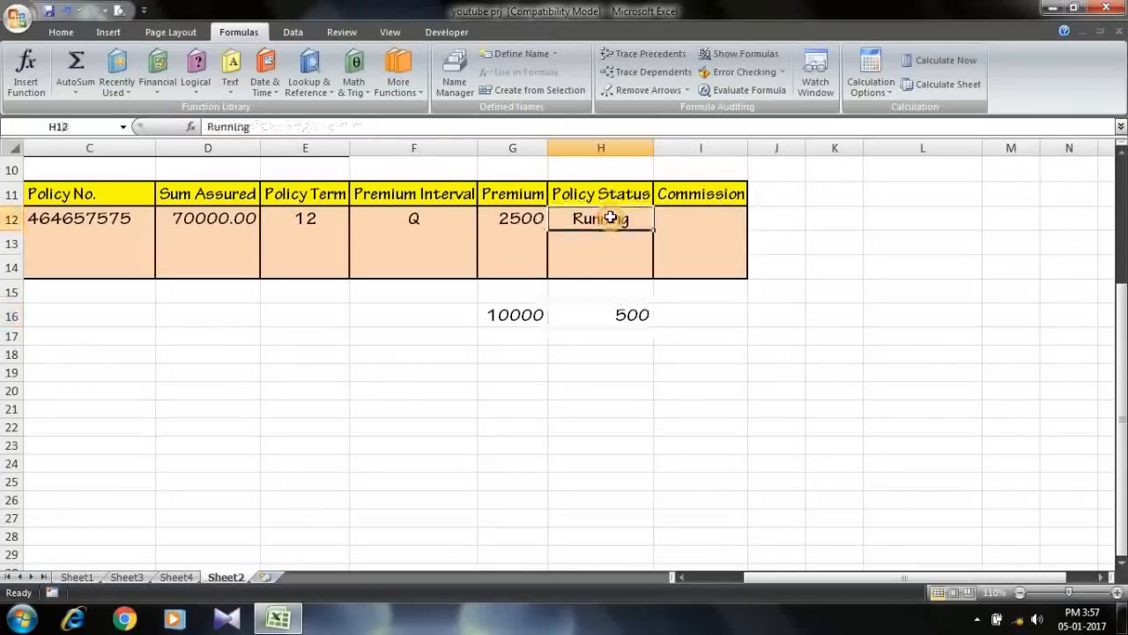
pyautogui.write('C')
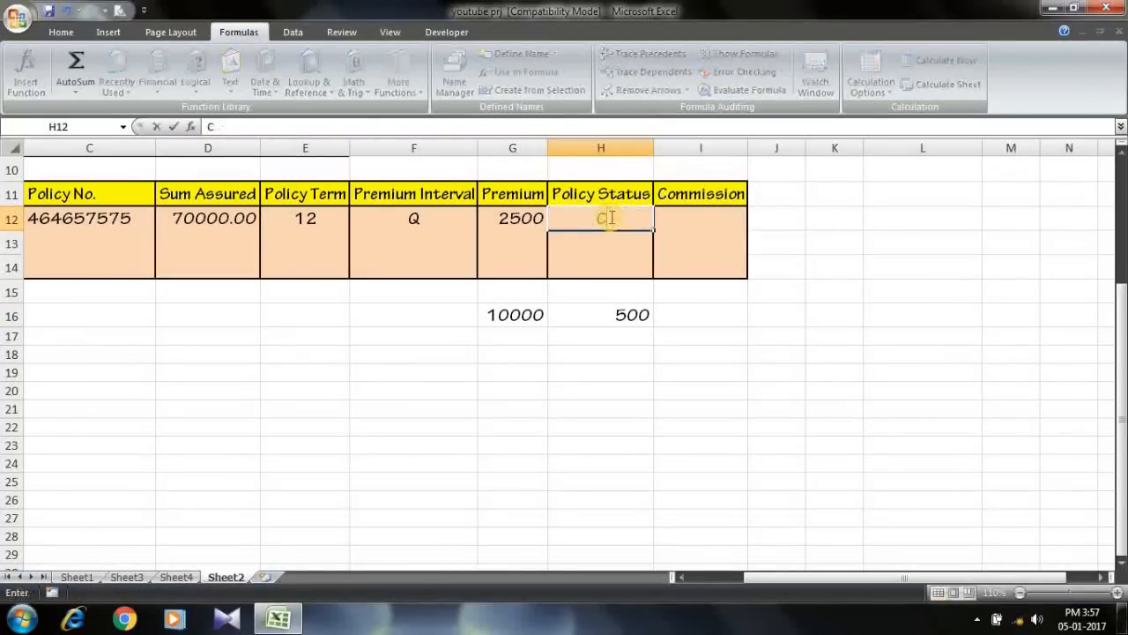
pyautogui.write('losed')
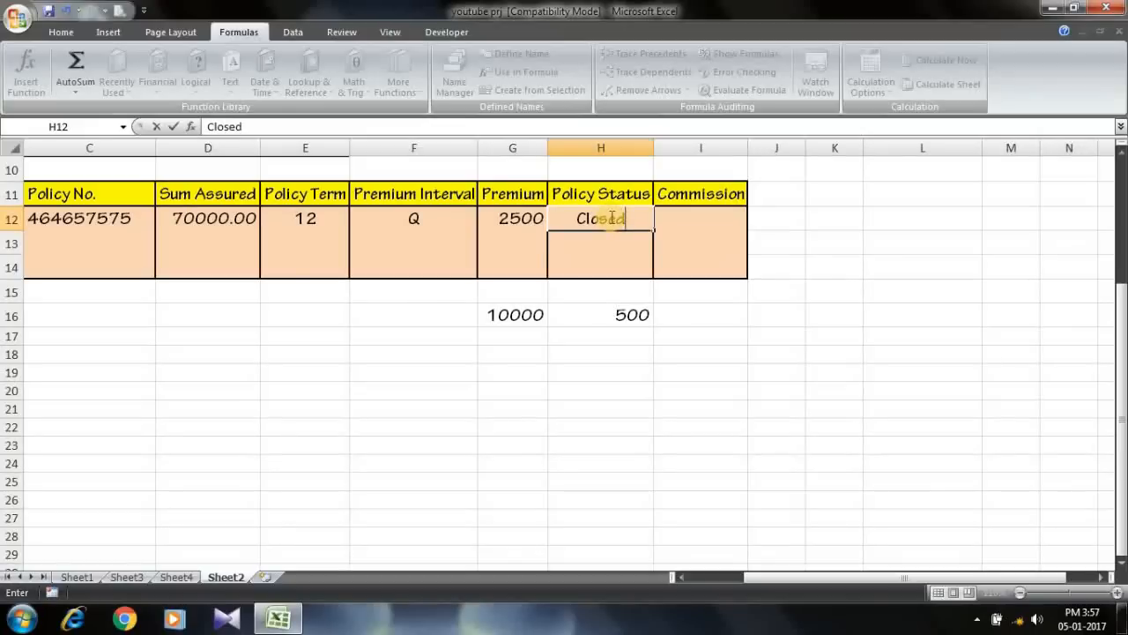
pyautogui.press('Return')
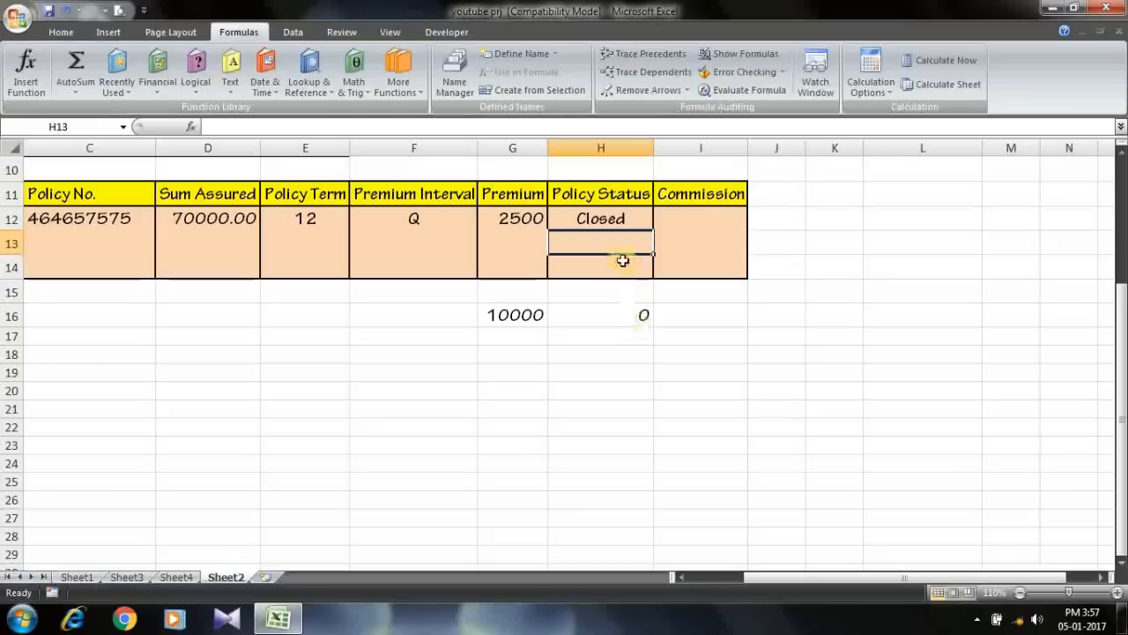
# Step: Set the Policy Status in H12 back to Running
pyautogui.click(621, 225)
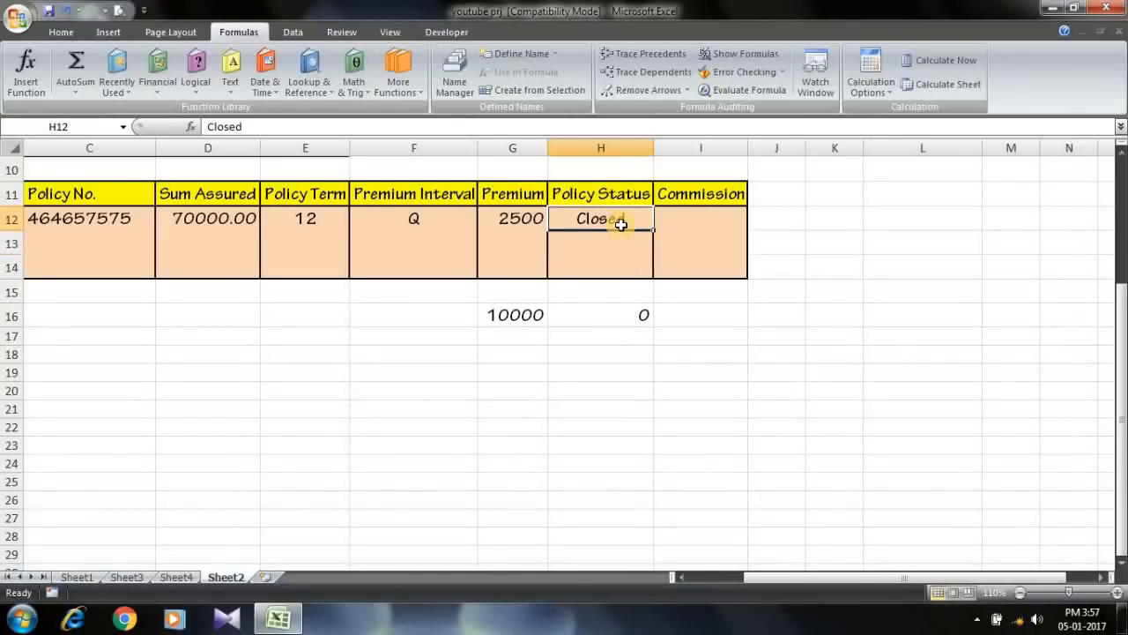
pyautogui.write('Running')
pyautogui.press('Return')
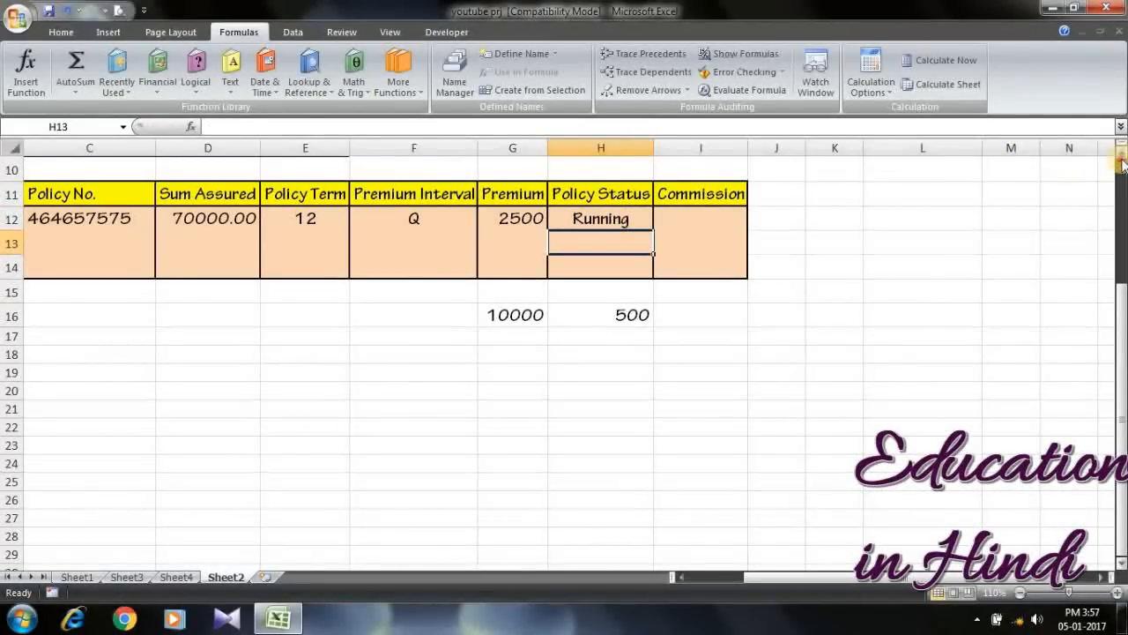
# Step: Start an IF formula in E16 with the logical test that the Policy Term in E12 is >=16
pyautogui.scroll(3, 1122, 164)
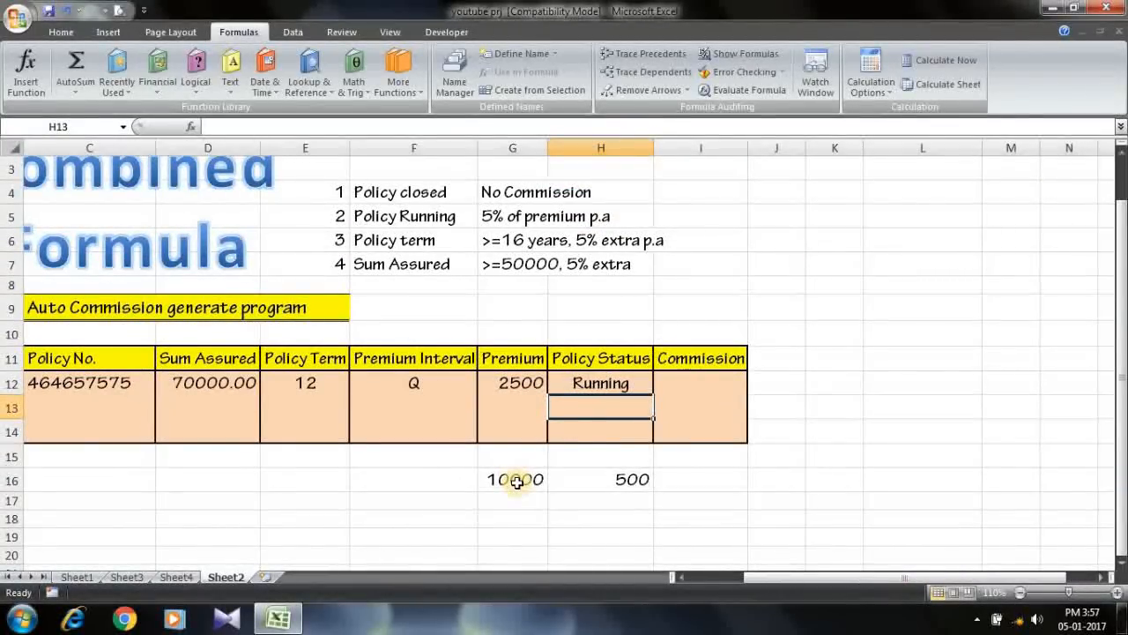
pyautogui.click(571, 482)
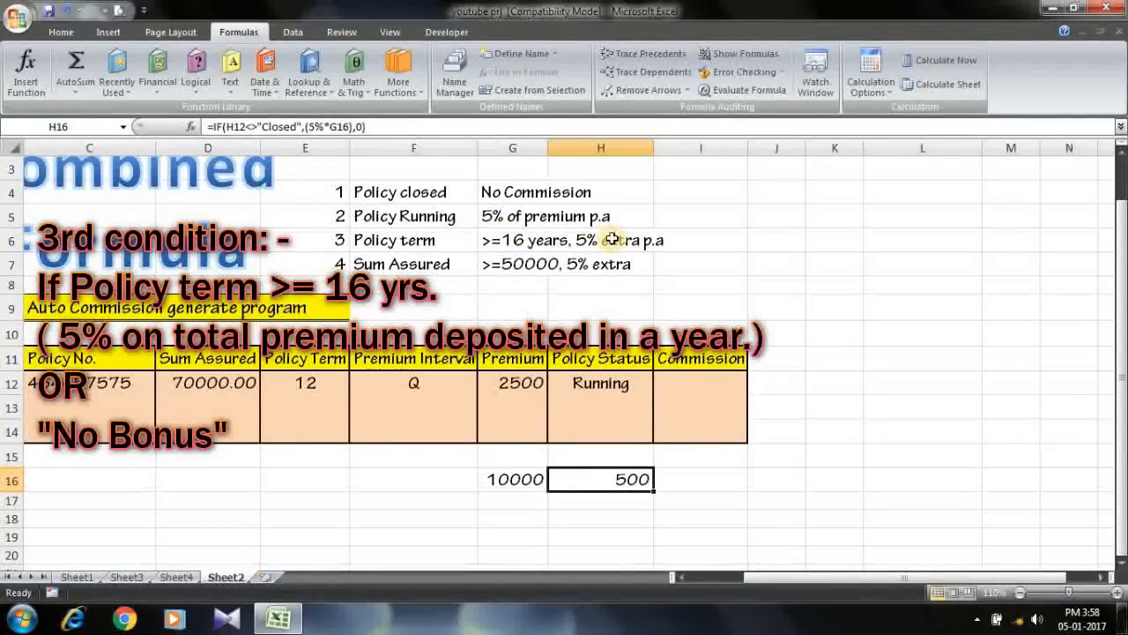
pyautogui.click(302, 481)
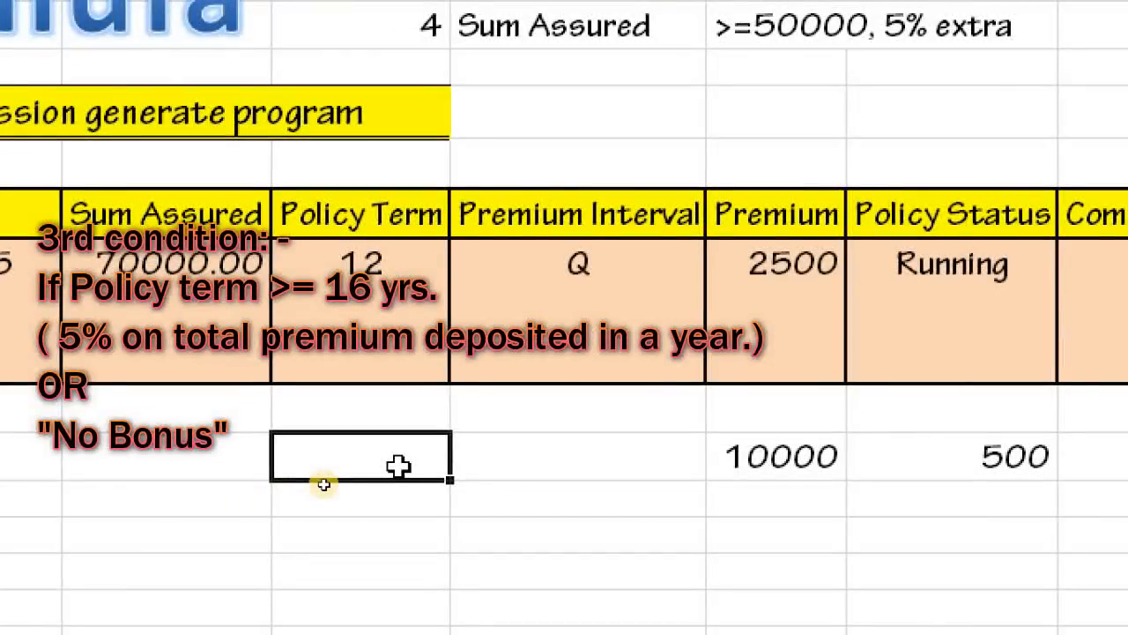
pyautogui.write('=i')
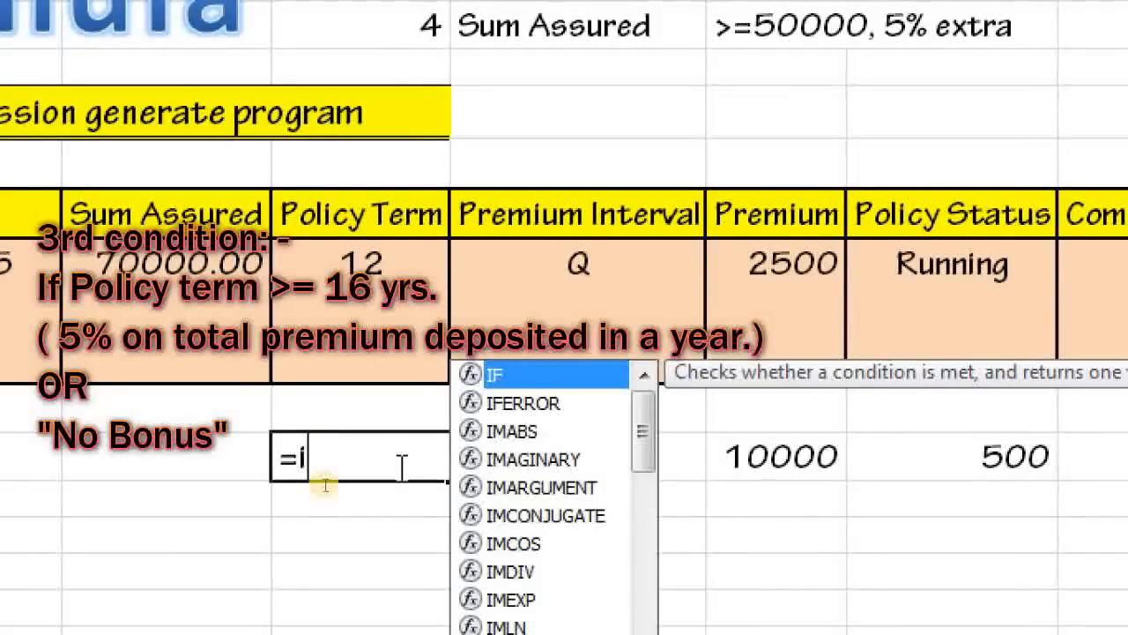
pyautogui.write('f(')
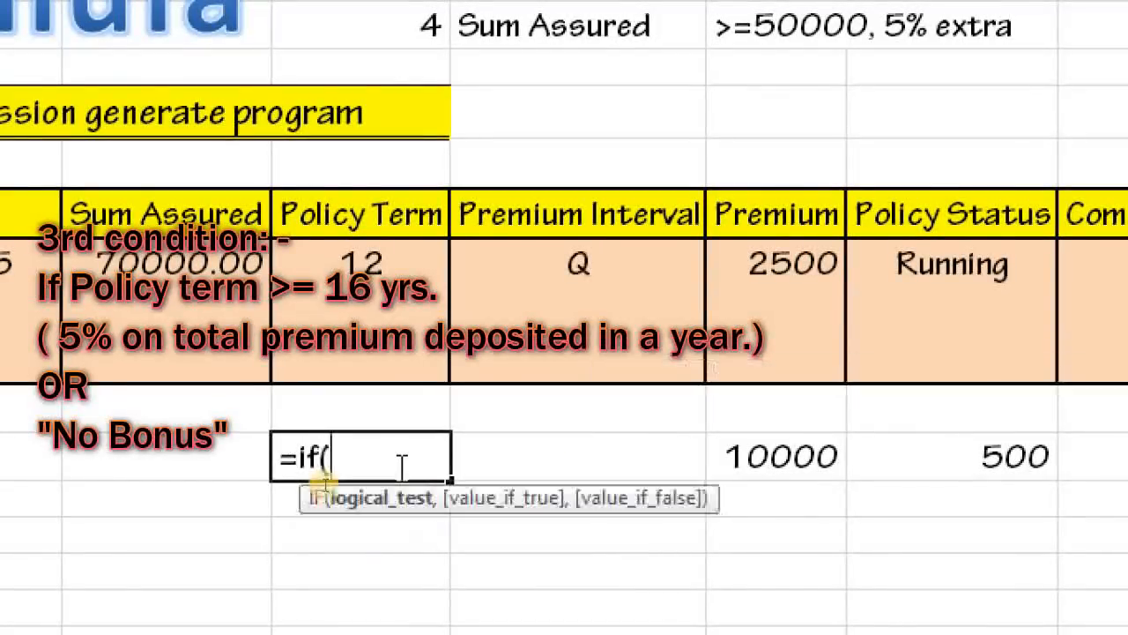
pyautogui.click(362, 262)
pyautogui.write('>')
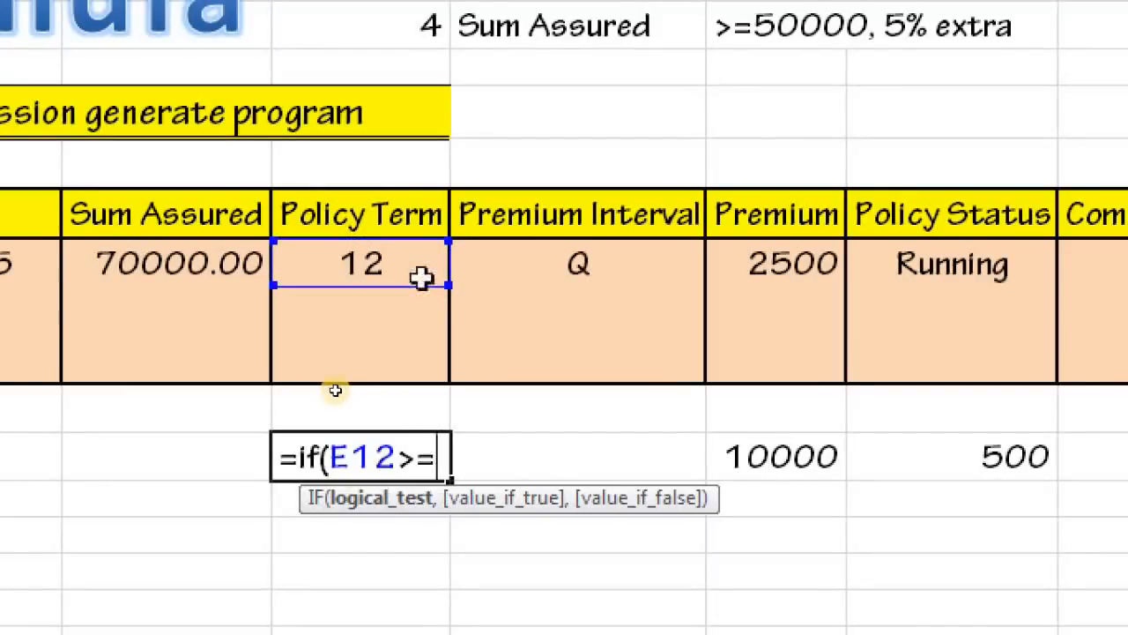
pyautogui.write('=16')
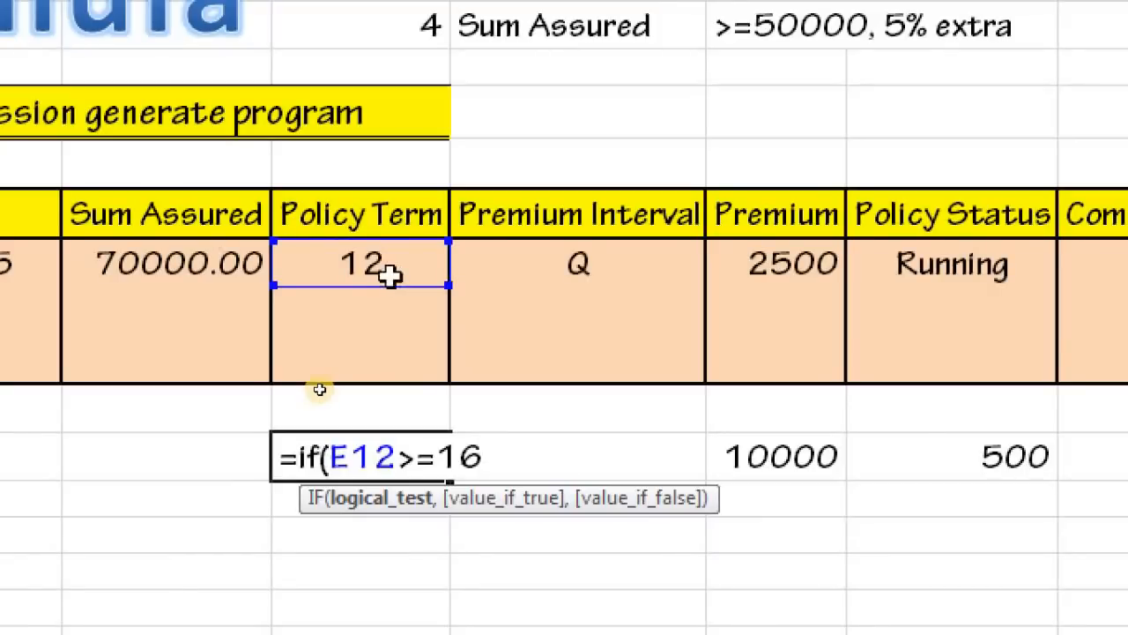
pyautogui.write(',')
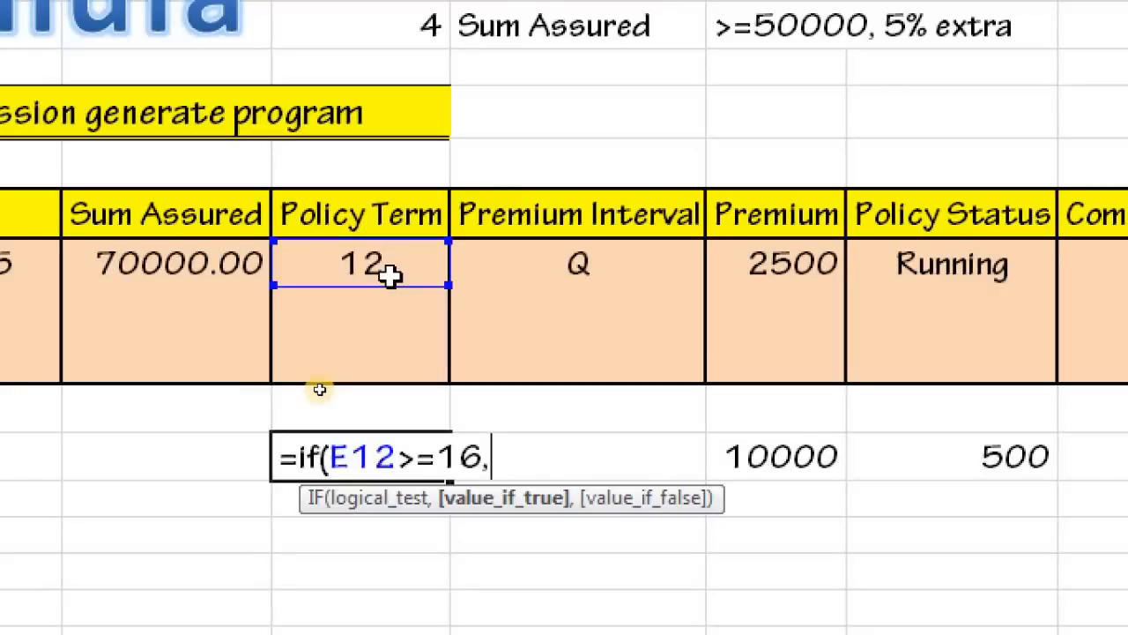
# Step: Give the IF in E16 the value if true (5%*G16) and the value if false 0, then enter the formula
pyautogui.write('(5')
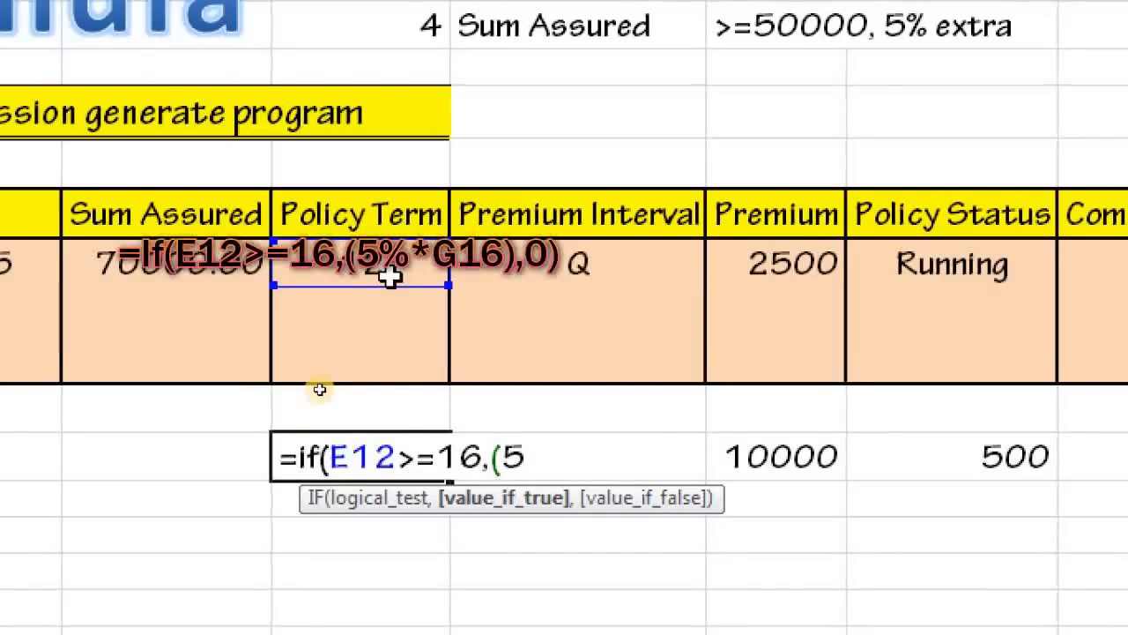
pyautogui.write('%*')
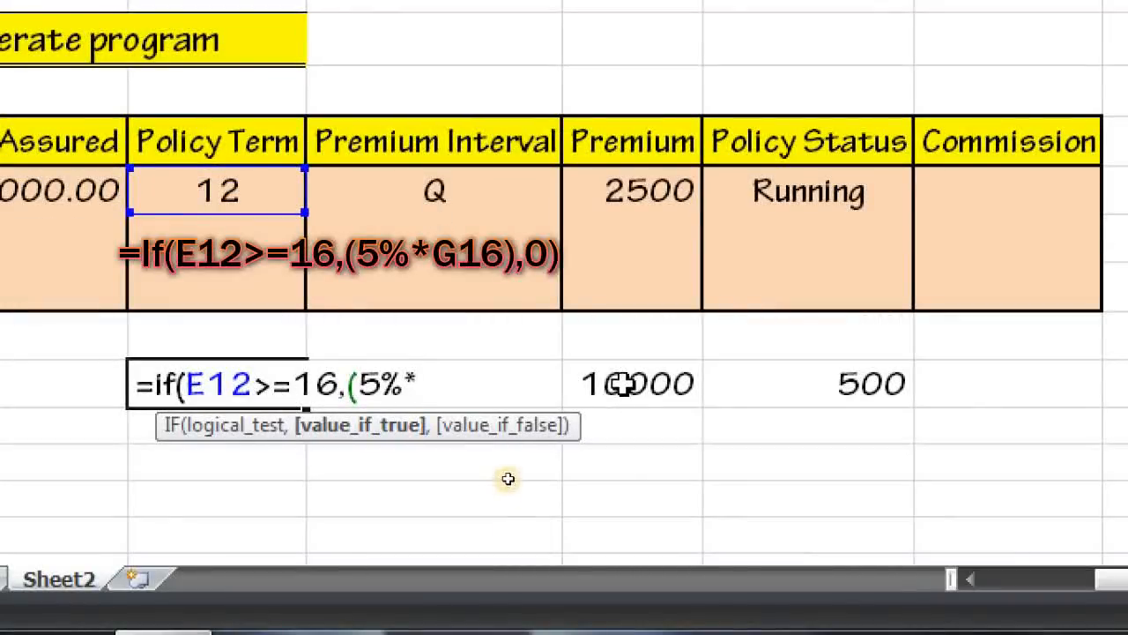
pyautogui.click(622, 384)
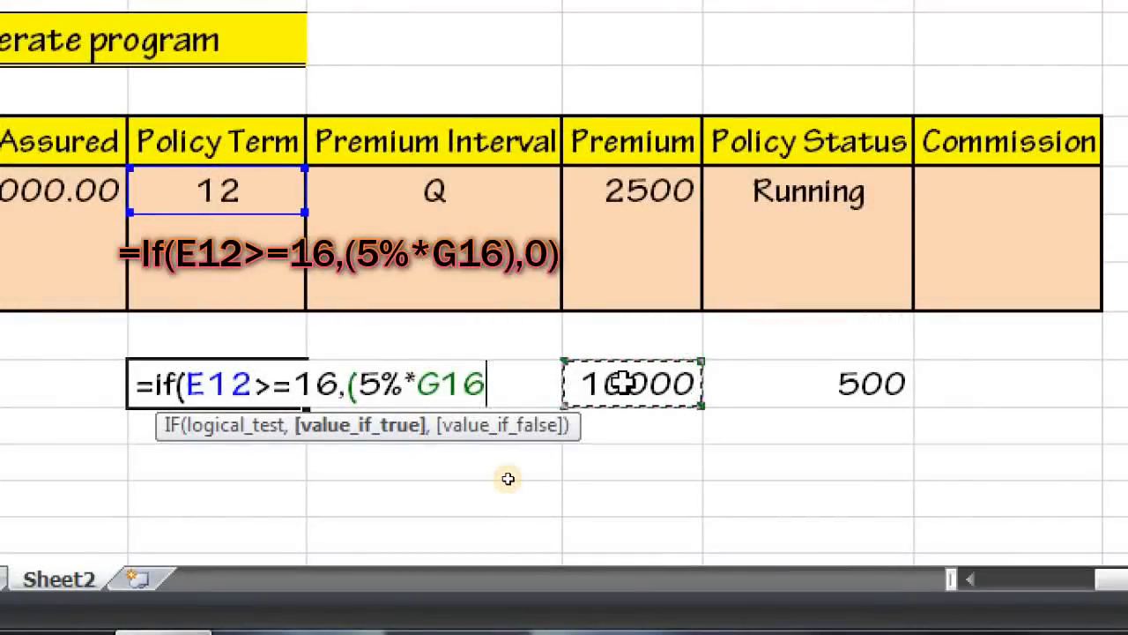
pyautogui.write(')')
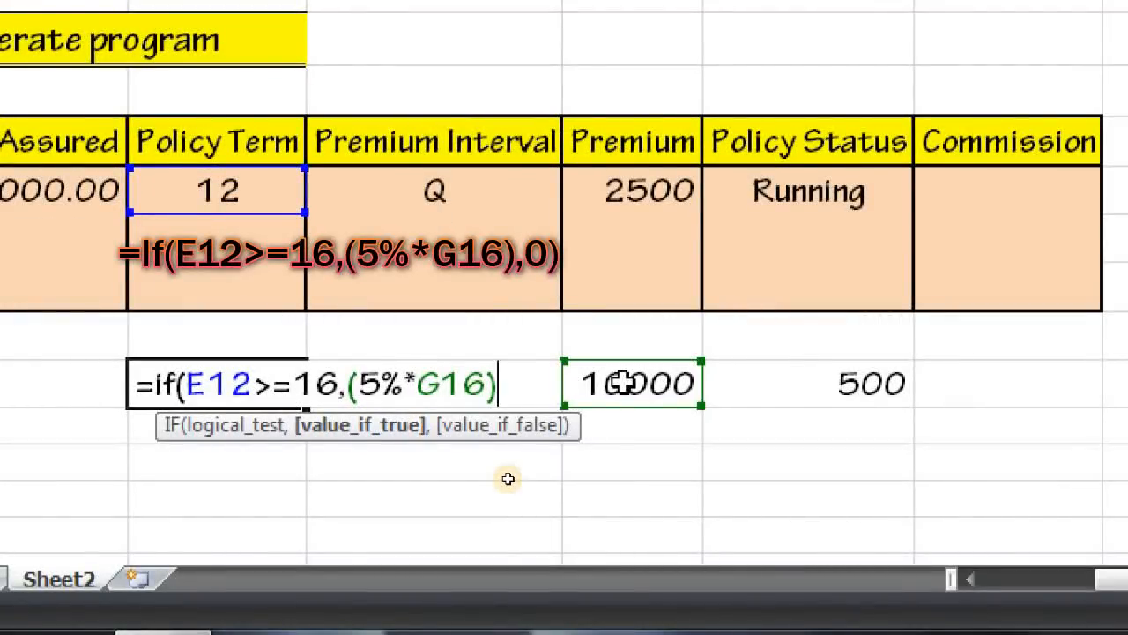
pyautogui.write(',0')
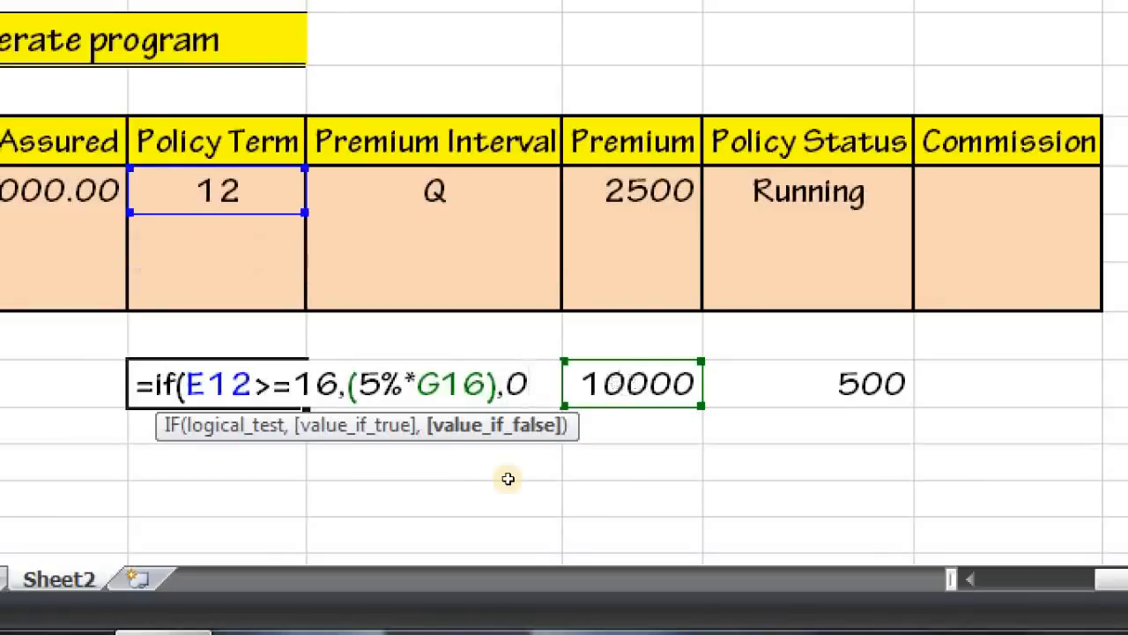
pyautogui.write(')')
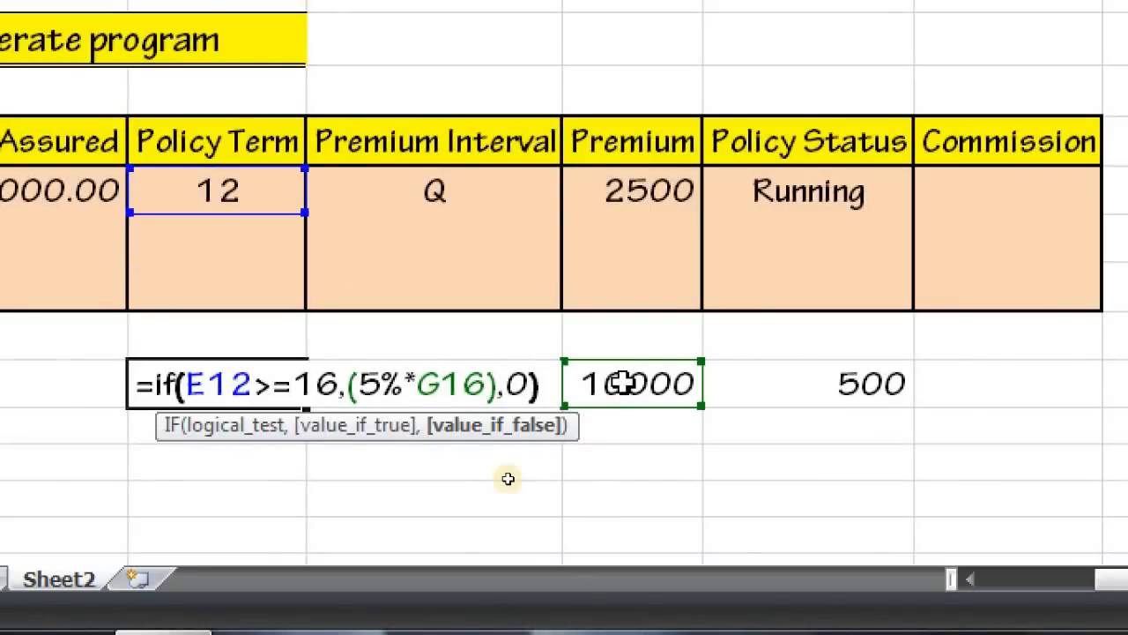
pyautogui.press('Return')
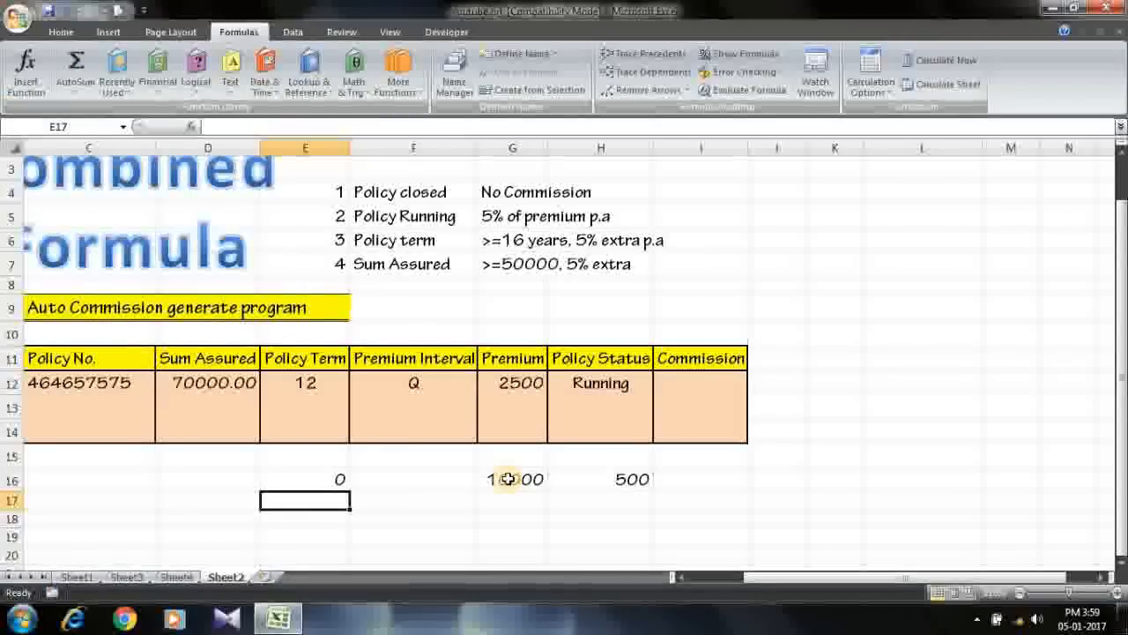
# Step: Examine the E16 formula's logical test and its true and false values, leaving the formula as it is
pyautogui.click(336, 483)
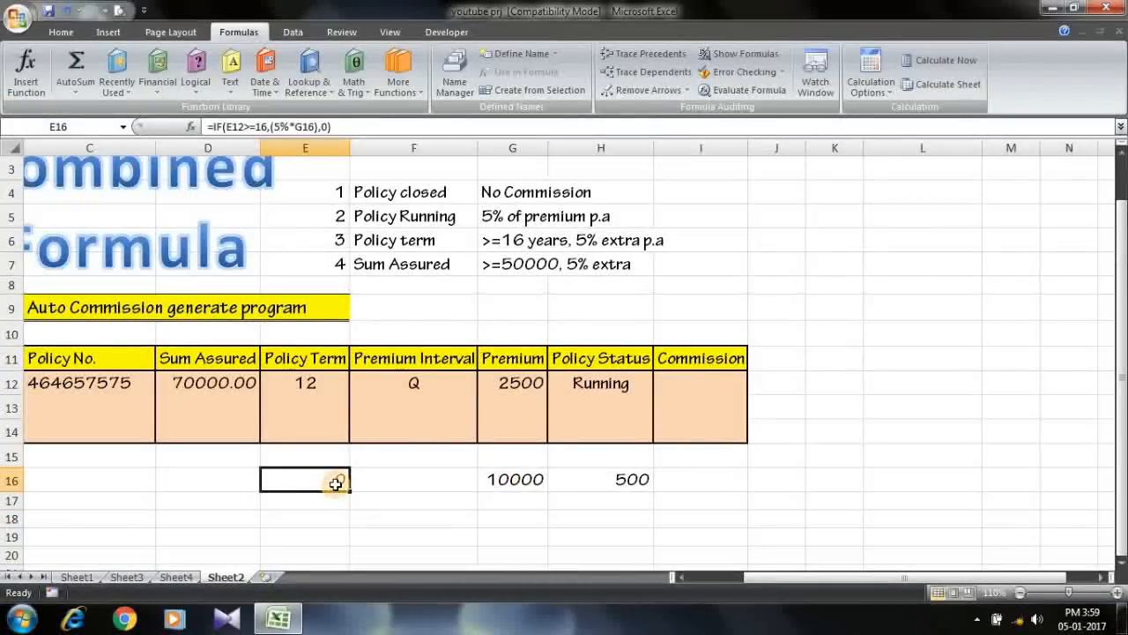
pyautogui.doubleClick(336, 483)
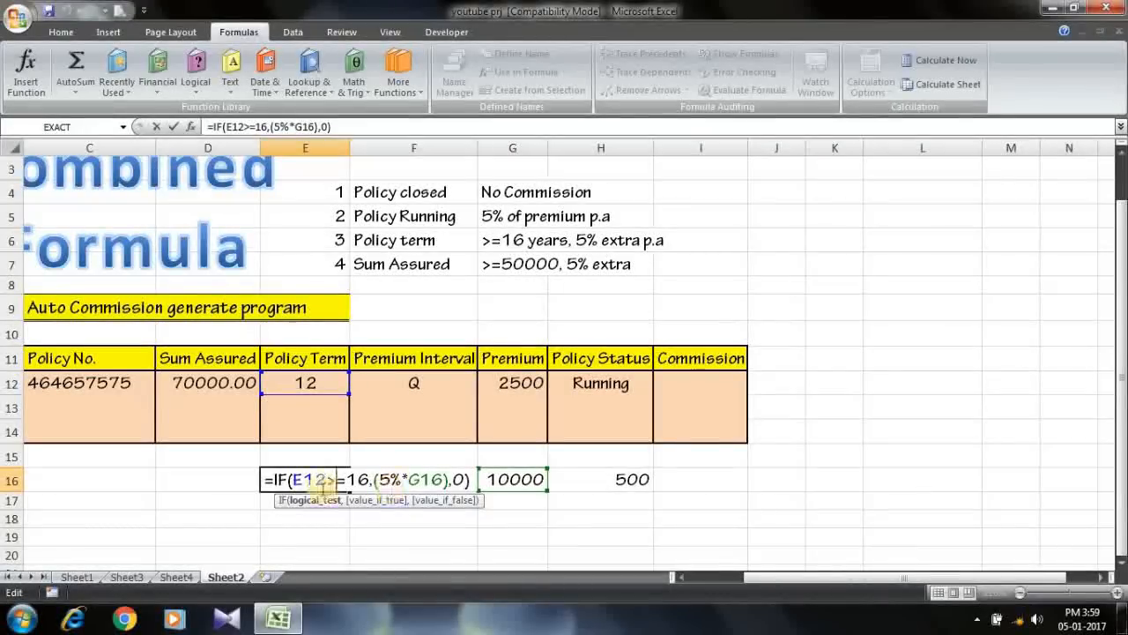
pyautogui.click(326, 506)
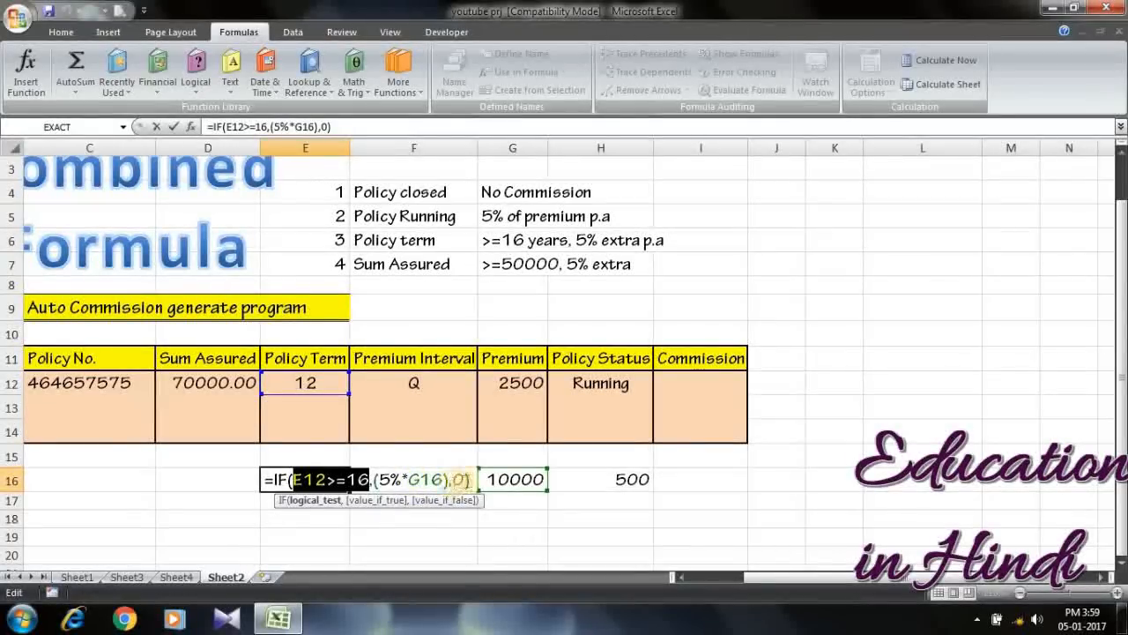
pyautogui.click(469, 480)
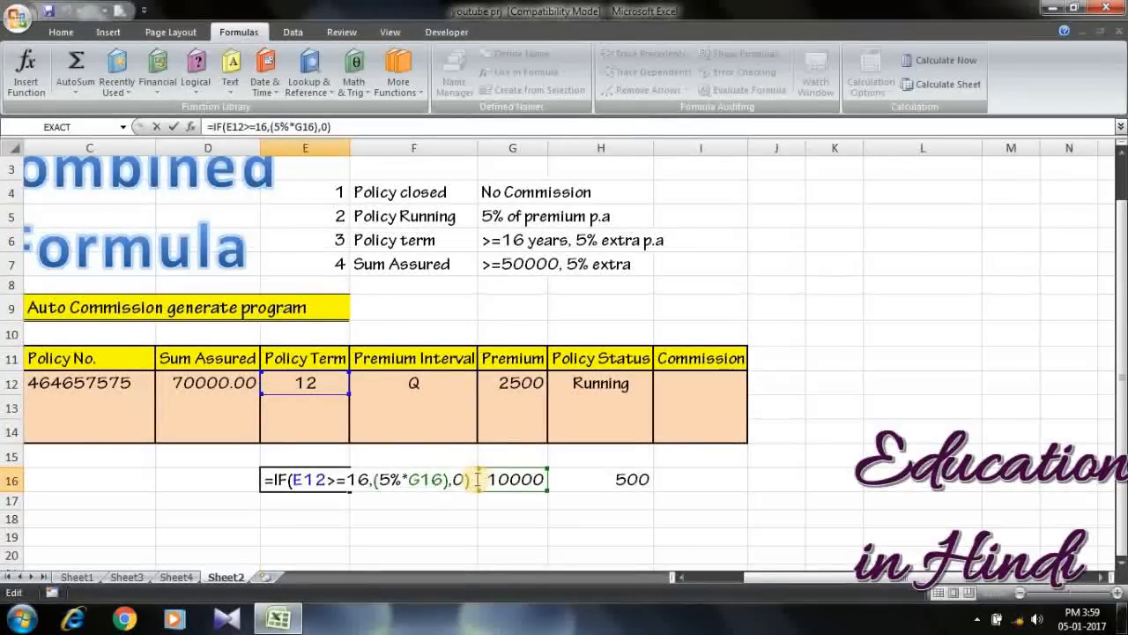
pyautogui.press('Return')
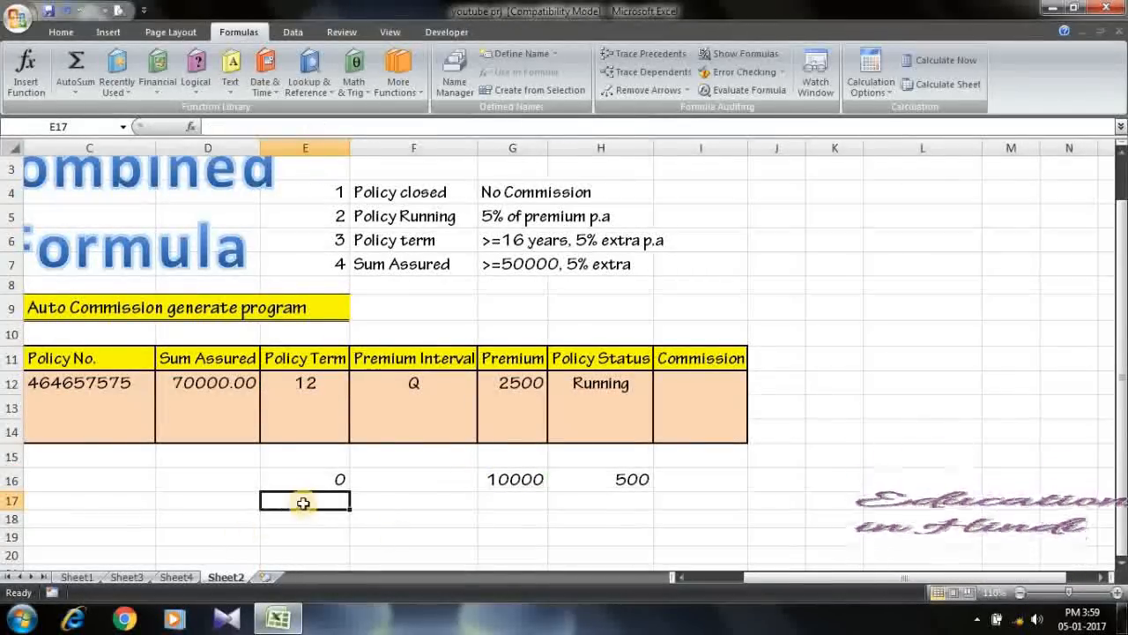
# Step: Test the E16 formula by setting the Policy Term in E12 to 17 and checking the result
pyautogui.click(327, 393)
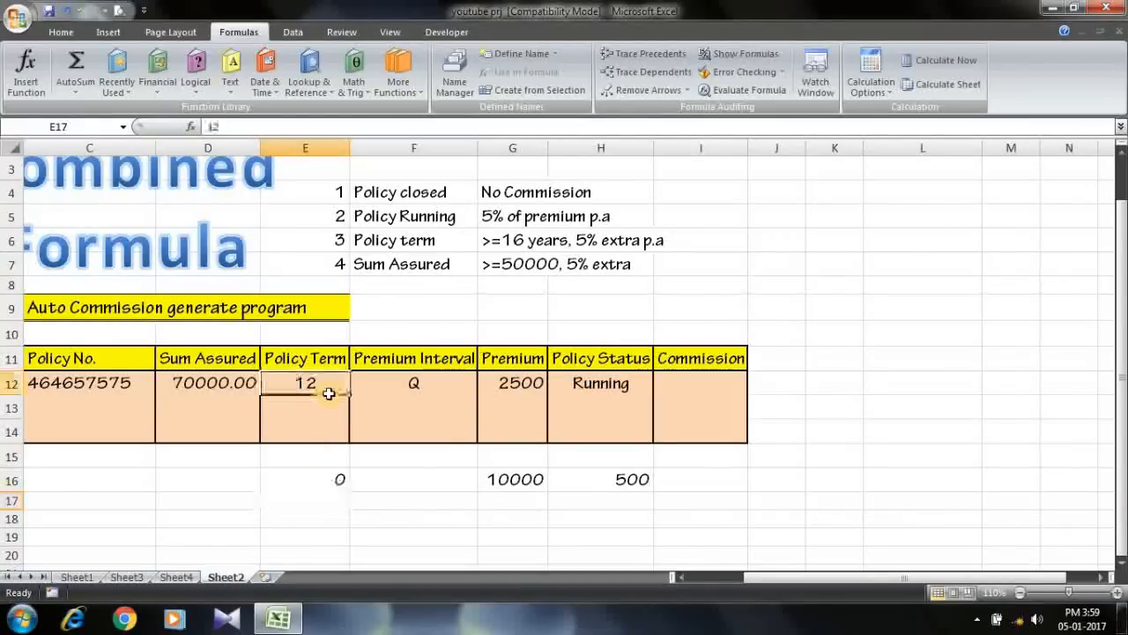
pyautogui.write('17')
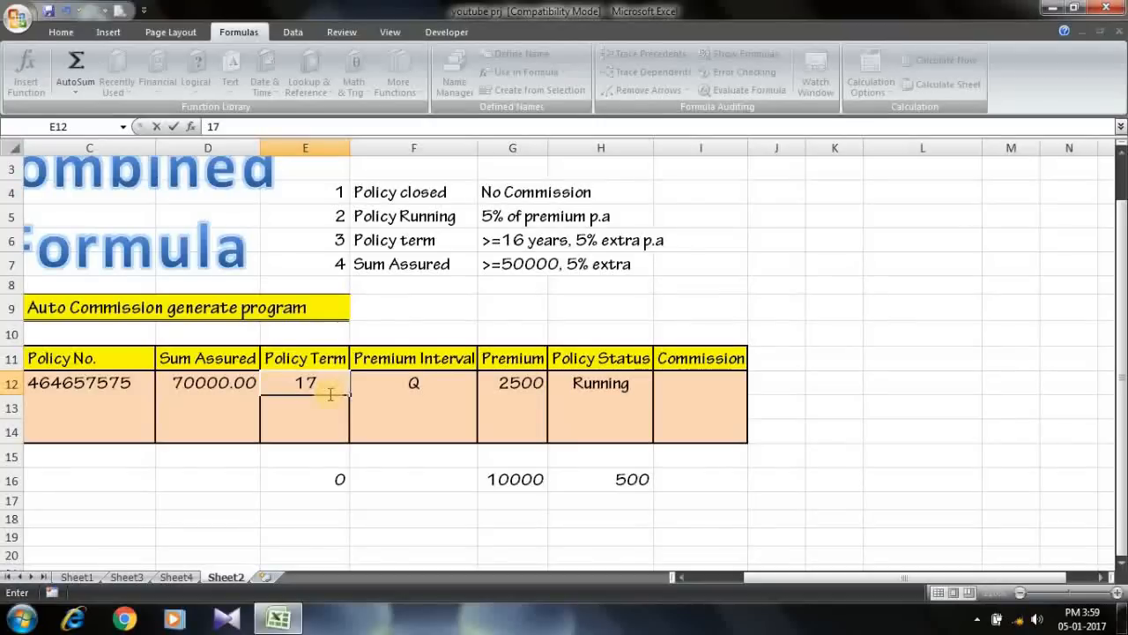
pyautogui.press('Return')
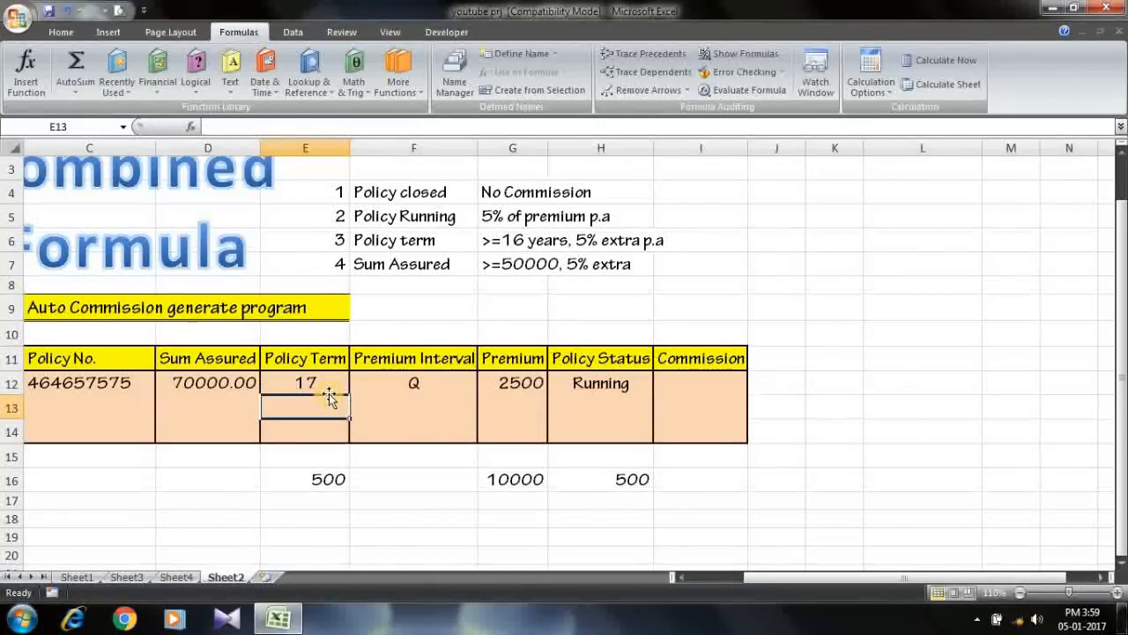
pyautogui.click(326, 476)
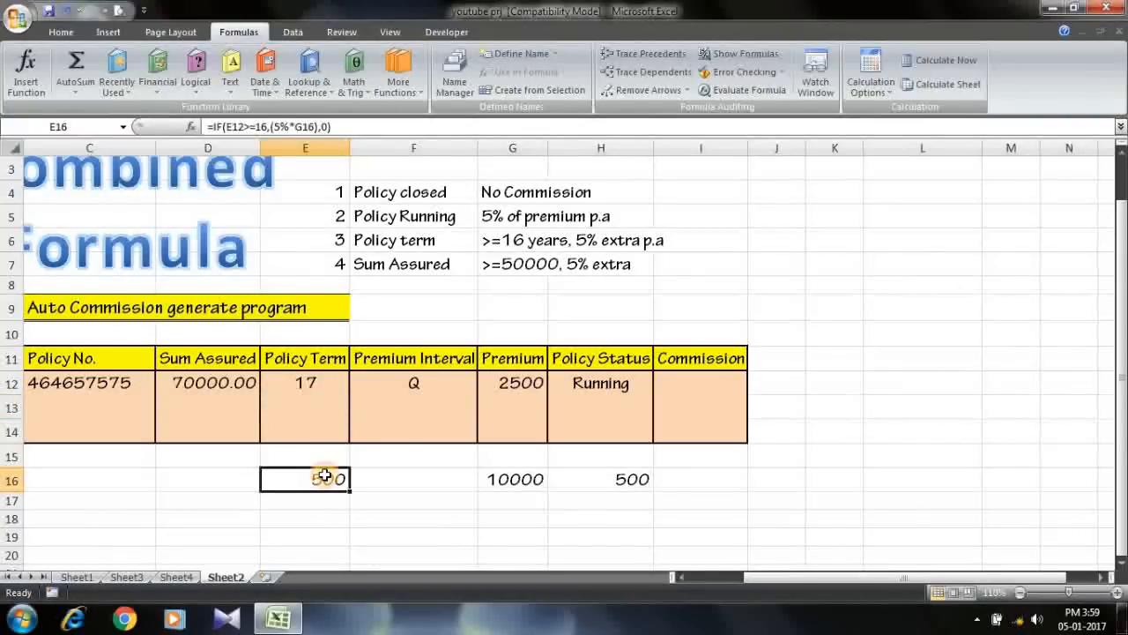
# Step: Start an IF formula in D16 with the logical test that the Sum Assured in D12 is >=50000
pyautogui.click(227, 486)
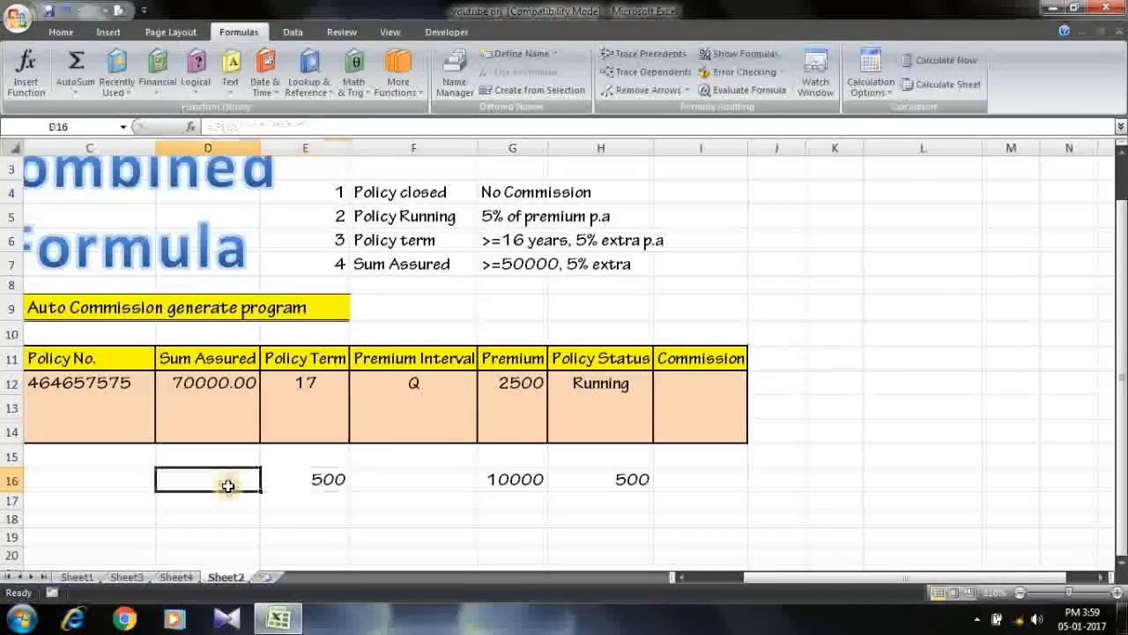
pyautogui.click(683, 578)
pyautogui.click(683, 580)
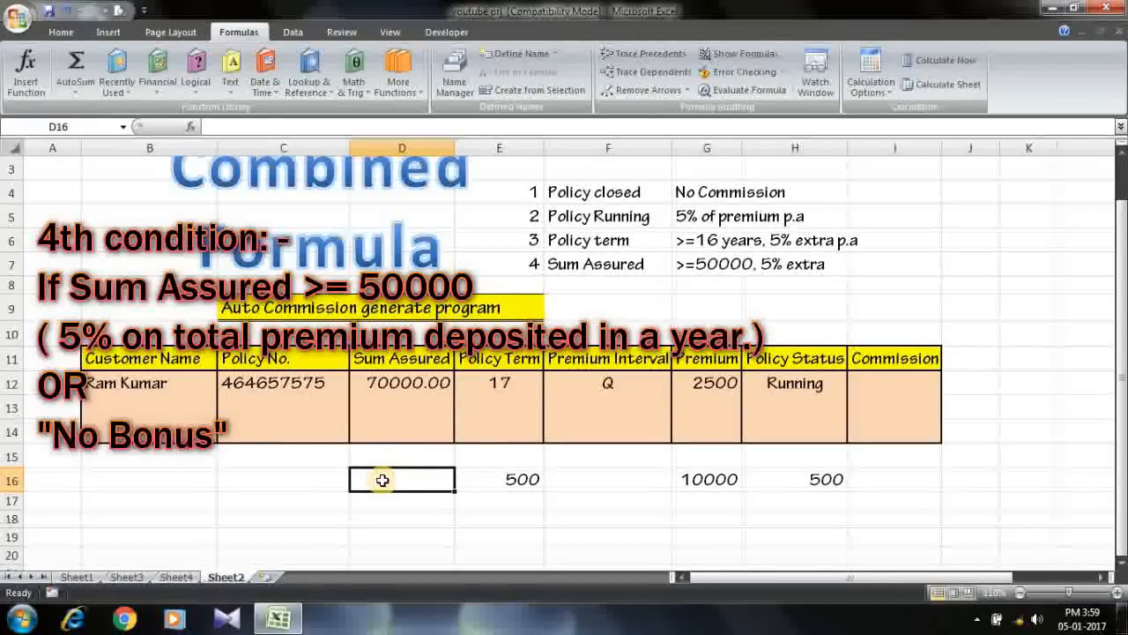
pyautogui.write('=')
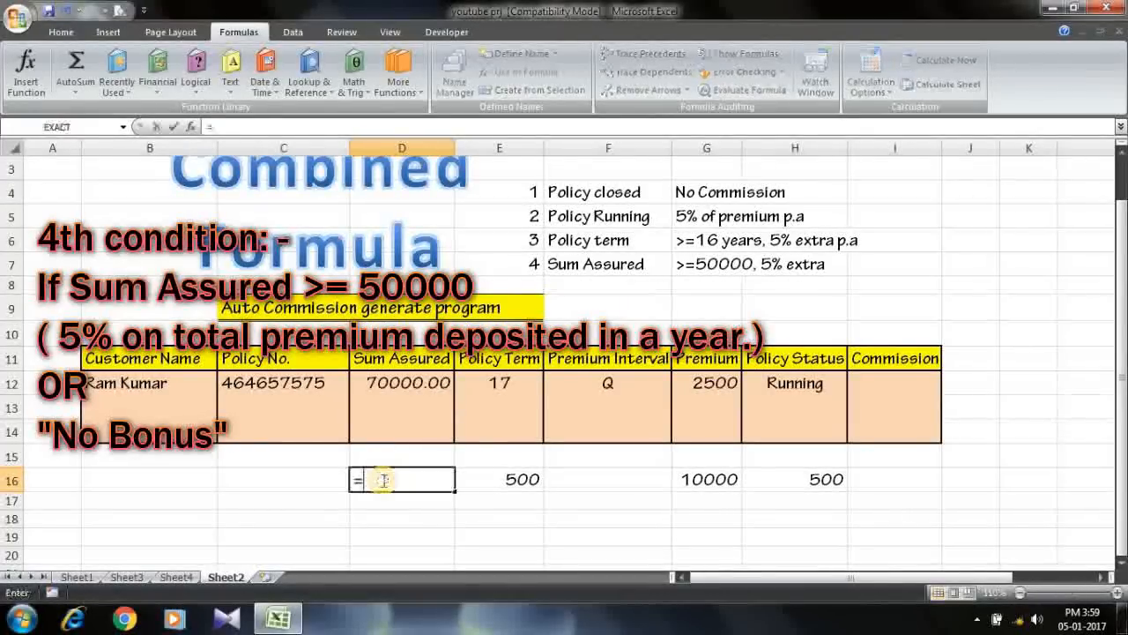
pyautogui.write('if')
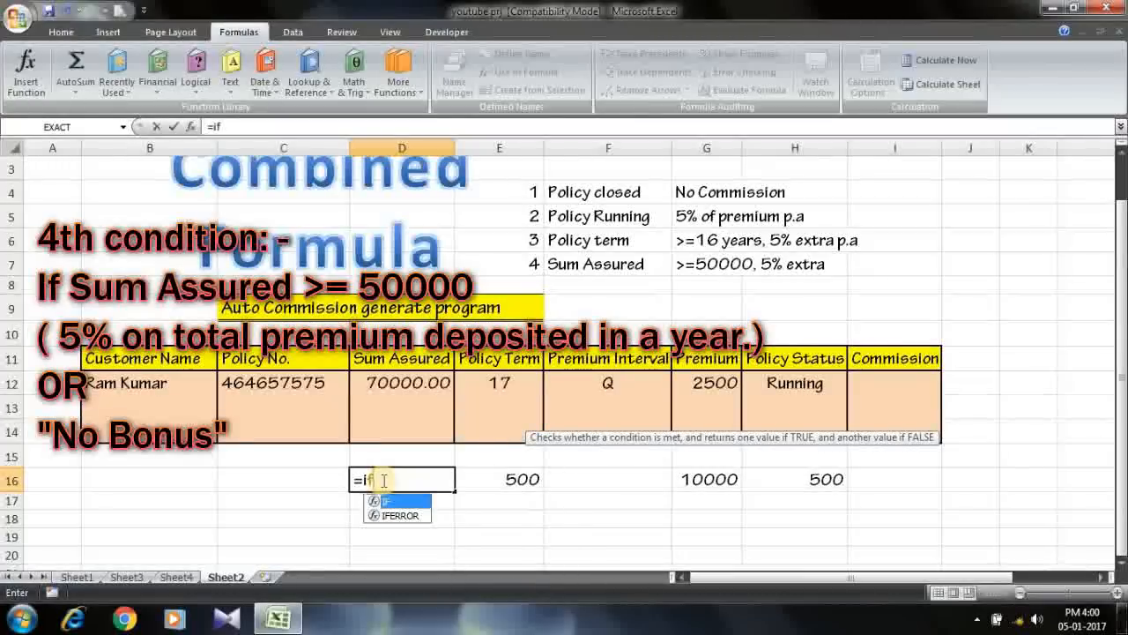
pyautogui.write('(')
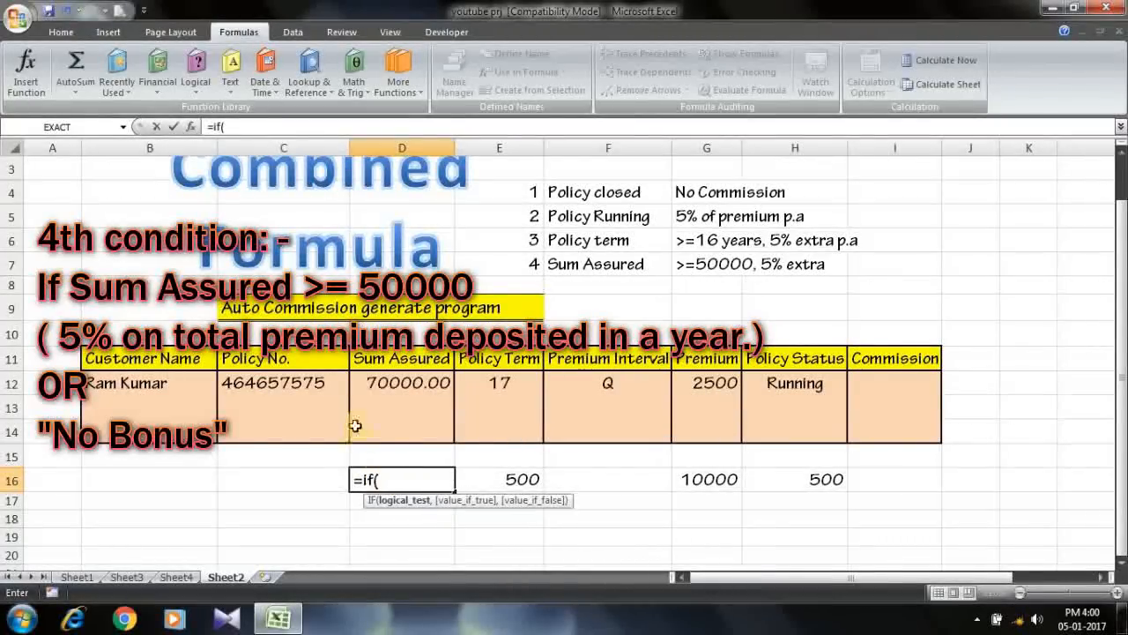
pyautogui.click(402, 383)
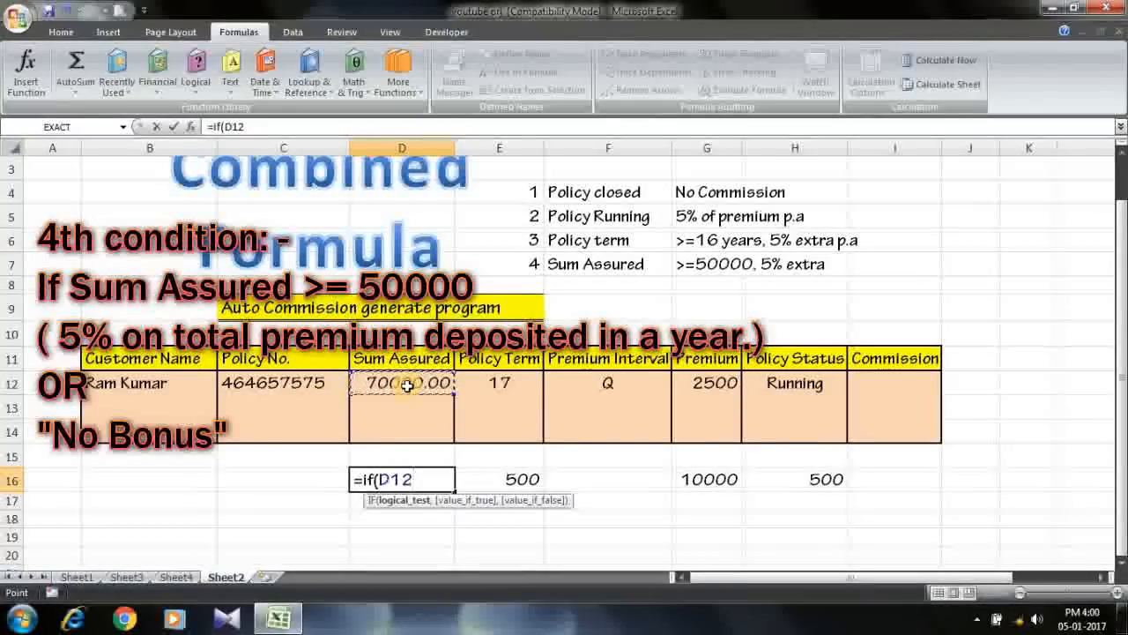
pyautogui.write('>=5')
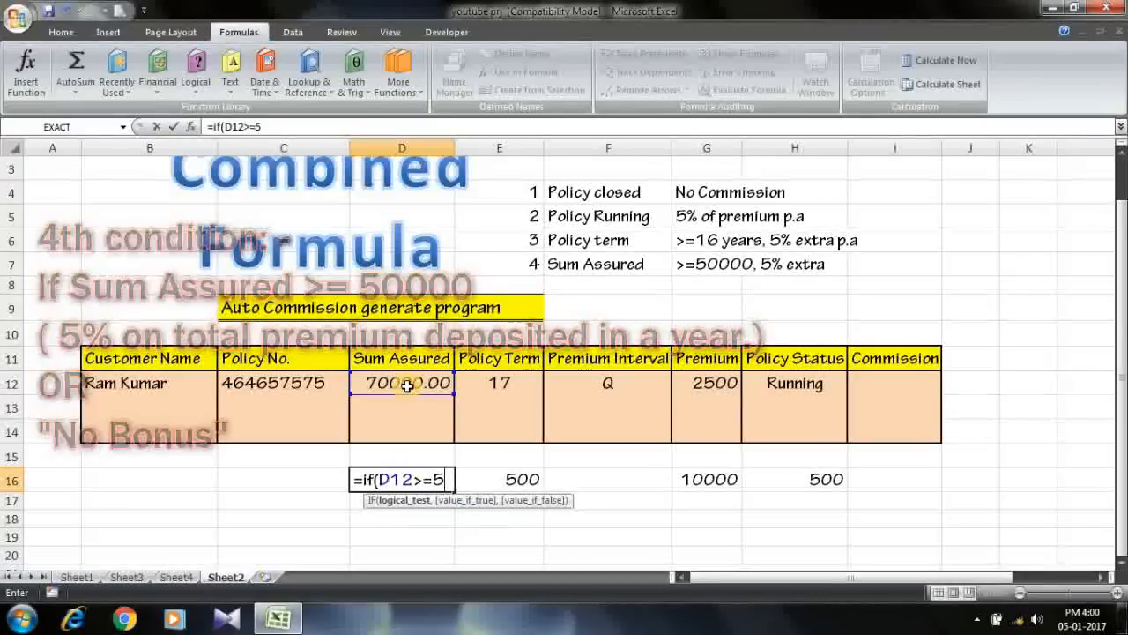
pyautogui.write('0000')
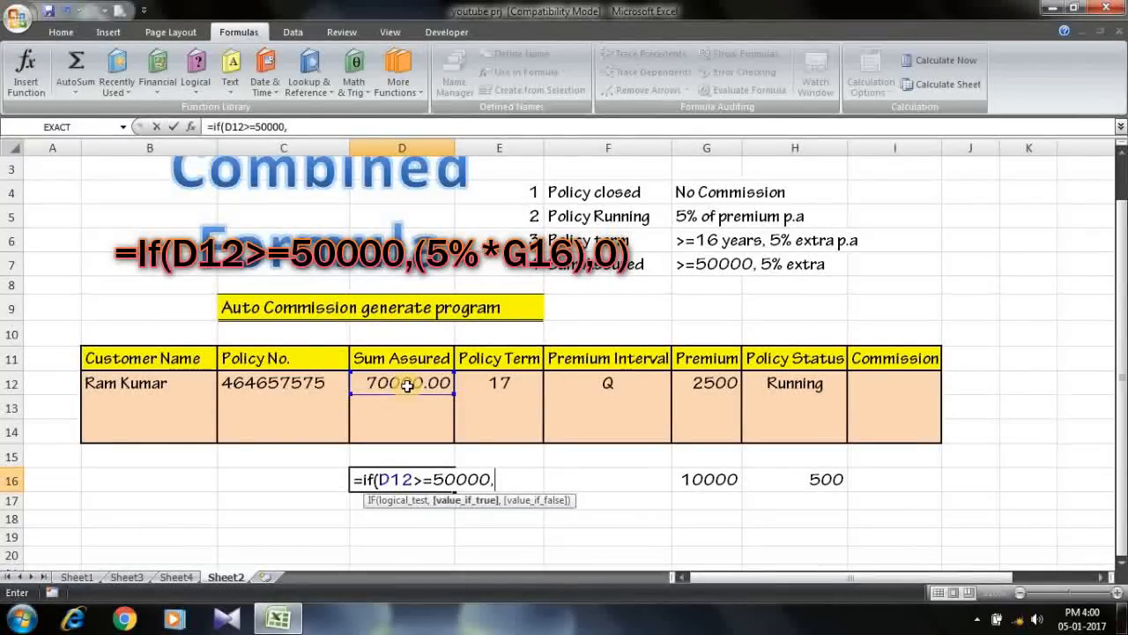
# Step: Complete the IF in D16 with the value if true (5%*G16) and the value if false 0, and enter the formula
pyautogui.write(',(')
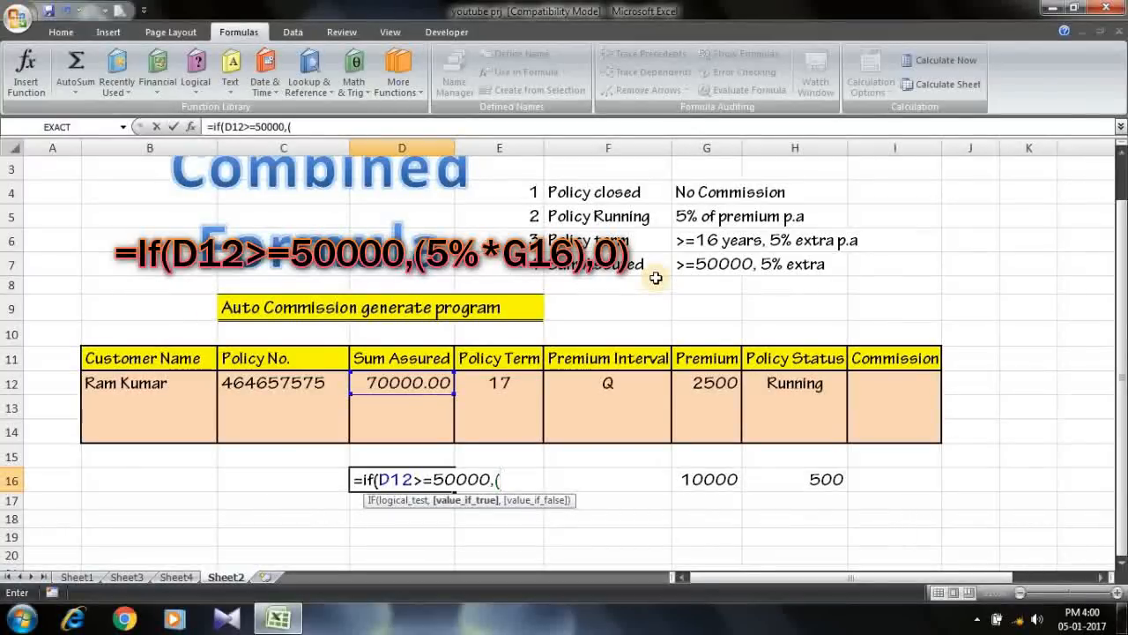
pyautogui.write('5%')
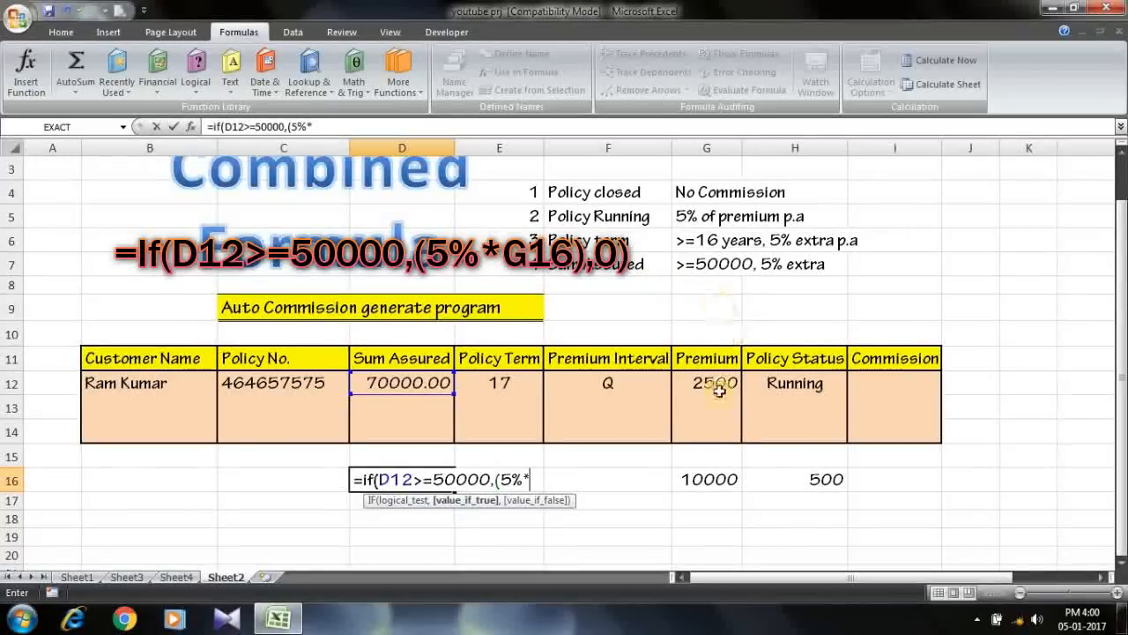
pyautogui.write('*')
pyautogui.click(710, 479)
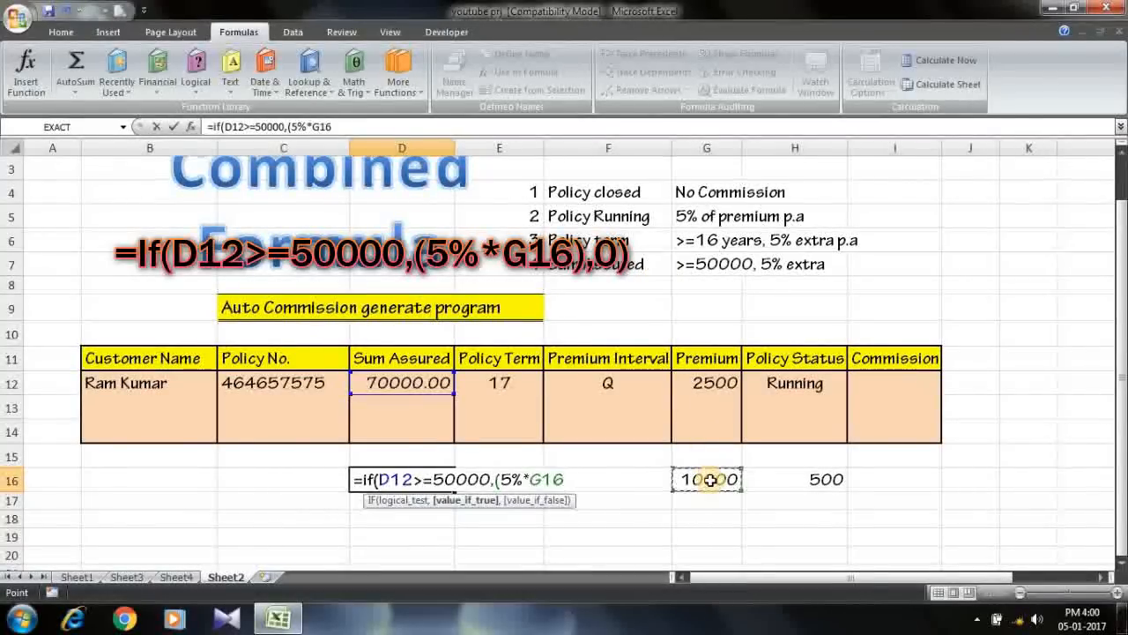
pyautogui.write(')')
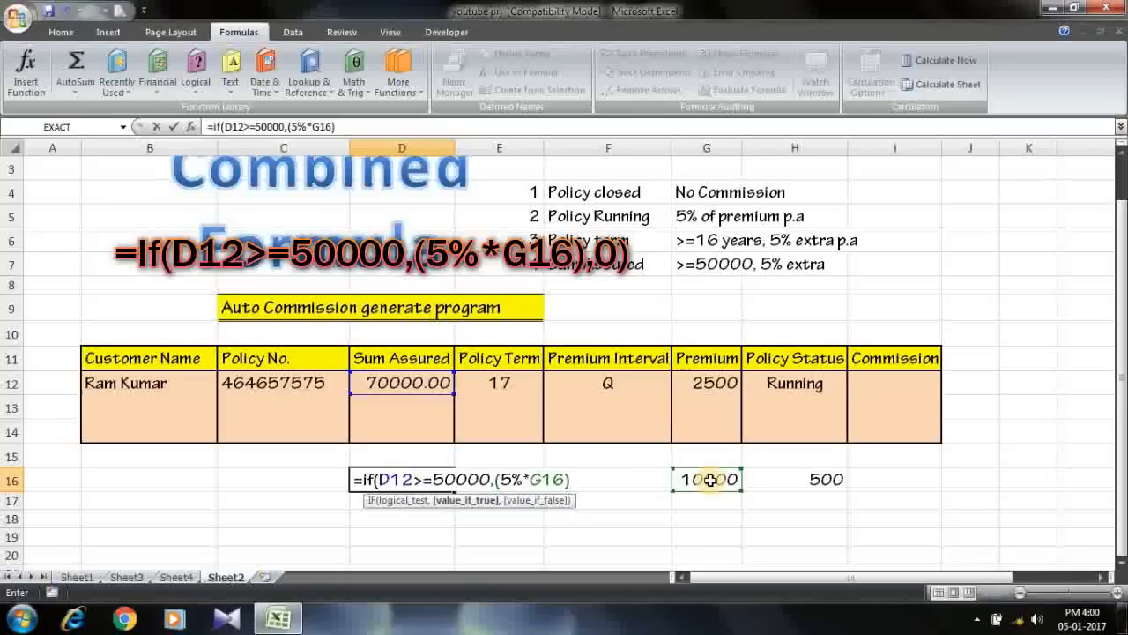
pyautogui.write(',0)')
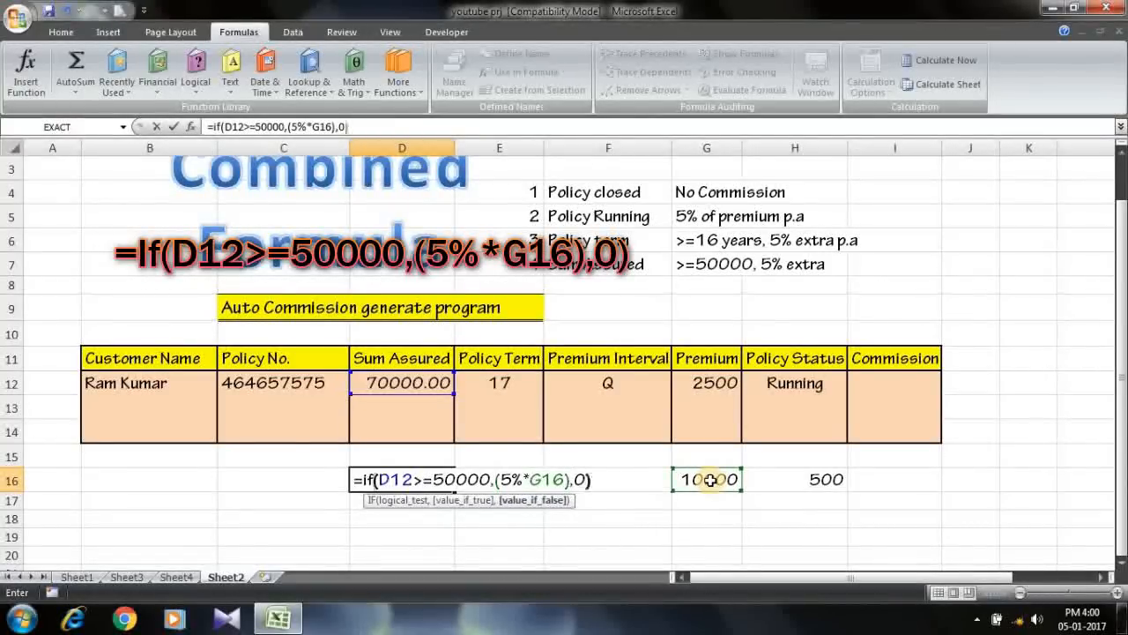
pyautogui.press('Return')
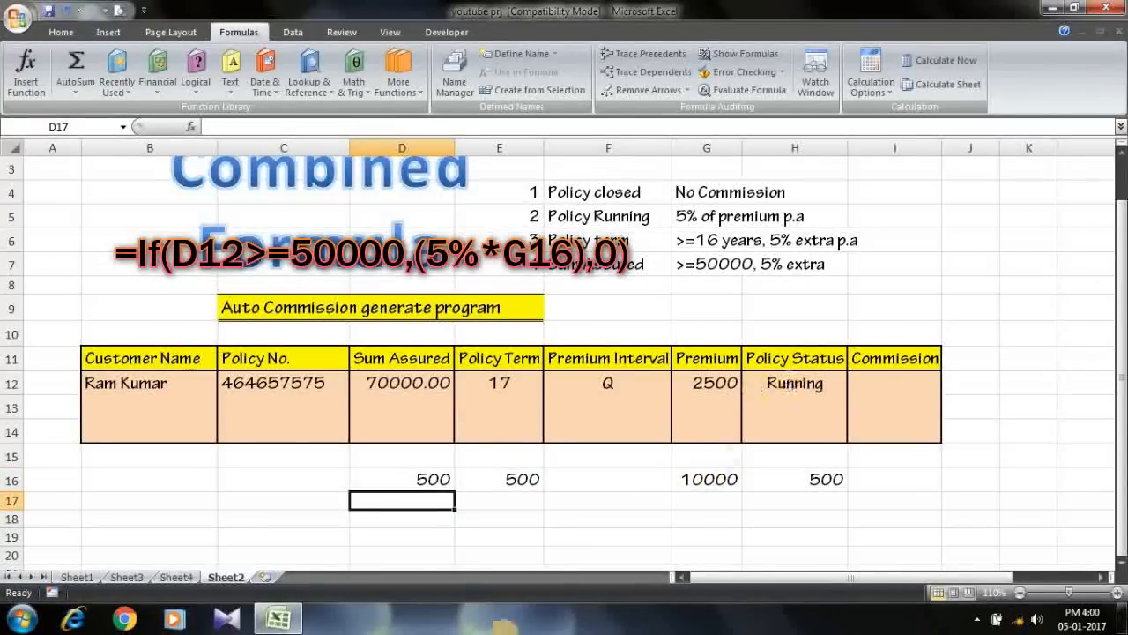
pyautogui.click(402, 484)
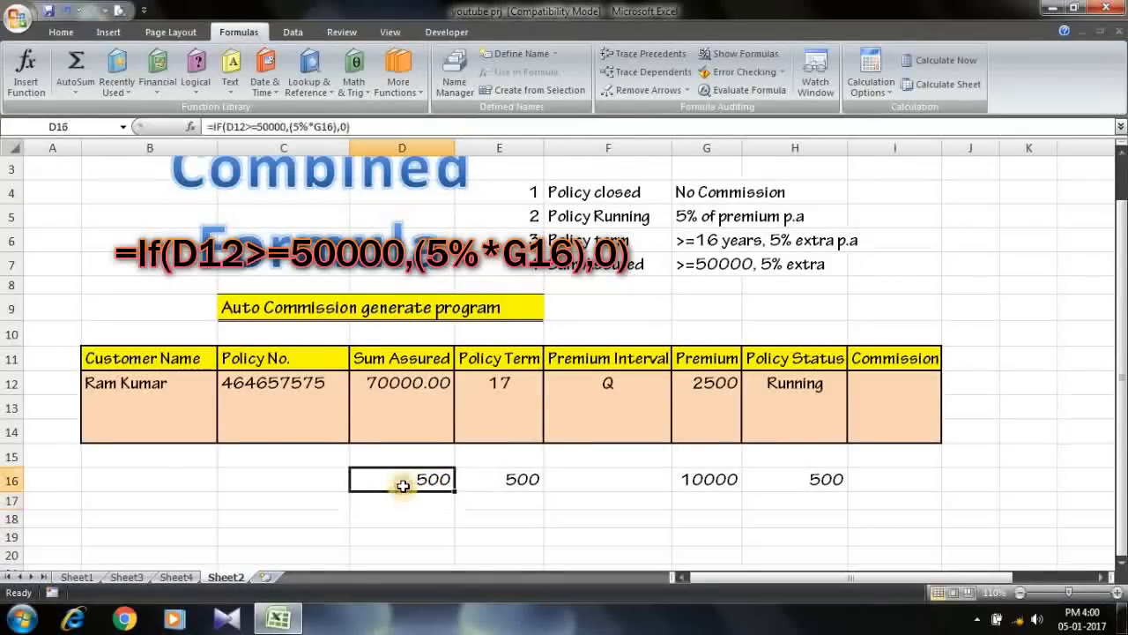
# Step: Test the D16 formula by setting the Sum Assured in D12 to 30000 and checking the result
pyautogui.click(1122, 562)
pyautogui.click(1121, 561)
pyautogui.click(1121, 561)
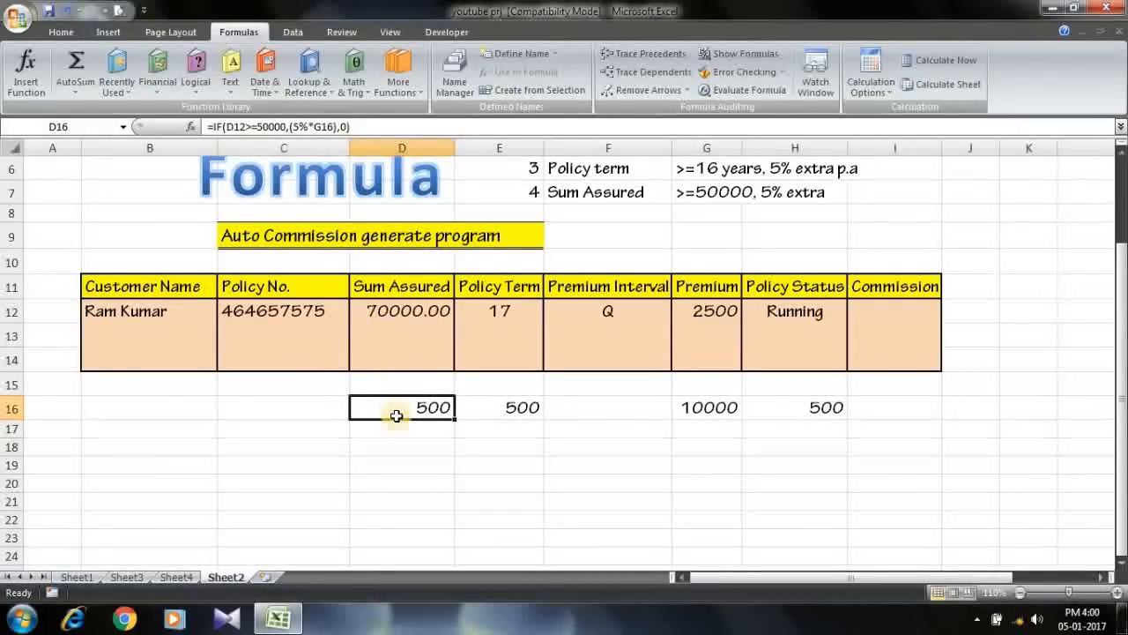
pyautogui.click(396, 317)
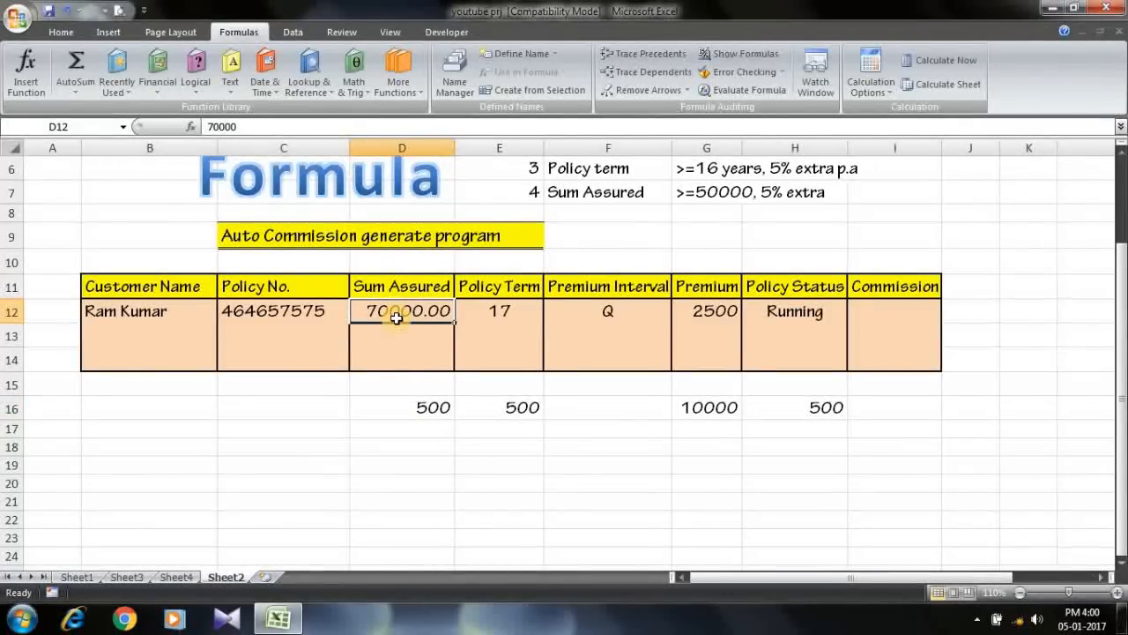
pyautogui.write('30')
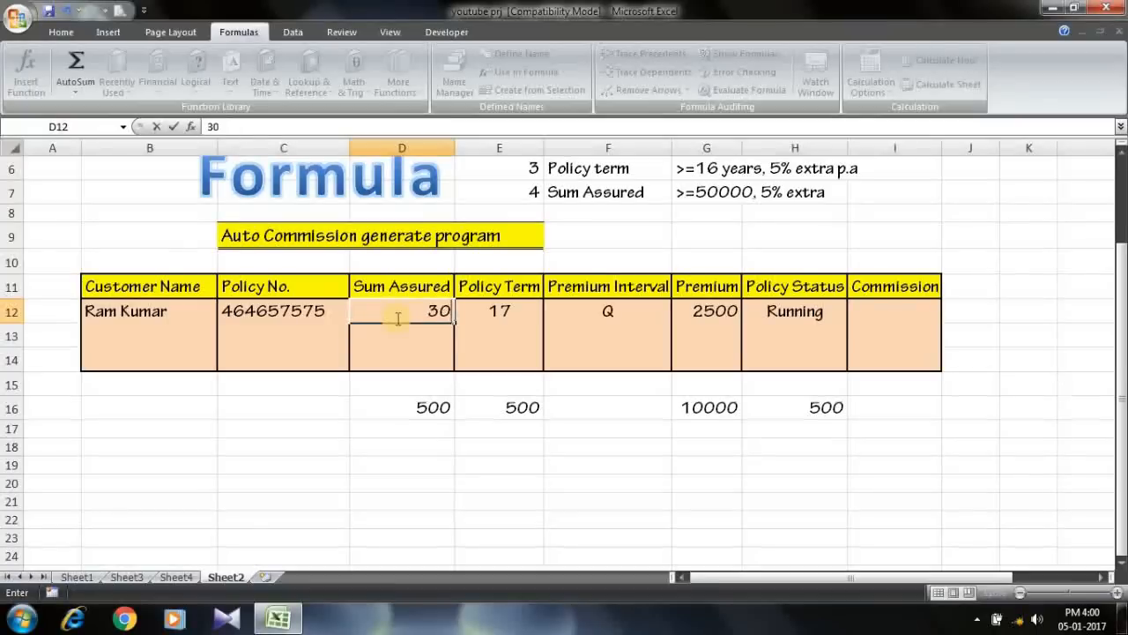
pyautogui.write('000')
pyautogui.press('Return')
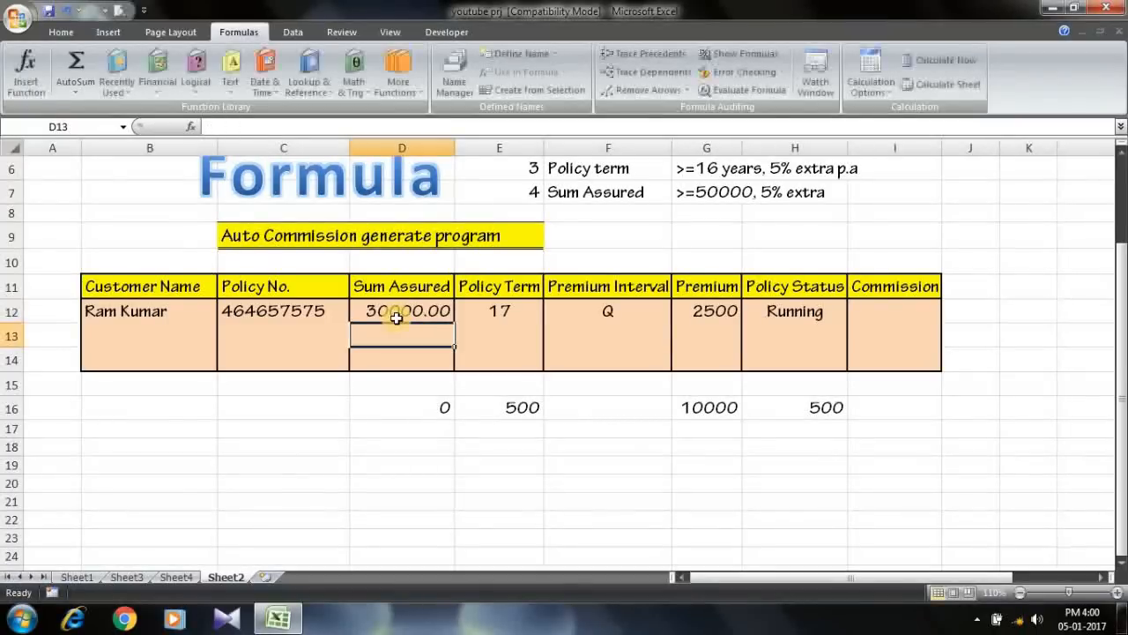
pyautogui.click(433, 414)
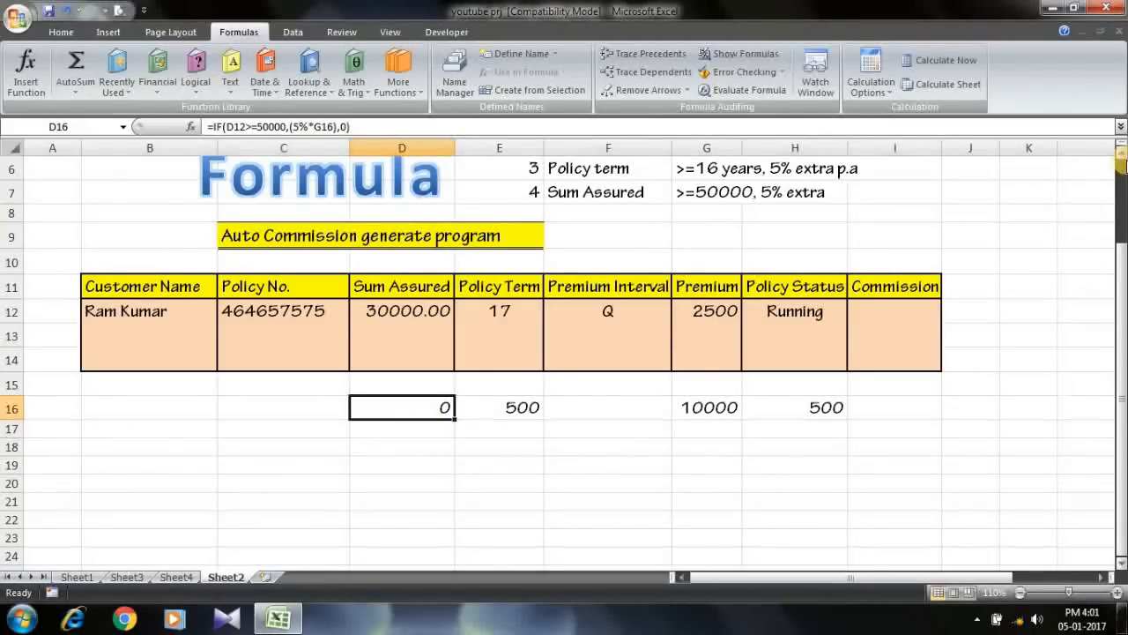
# Step: Examine the policy status IF formula in H16, leaving the formula as it is
pyautogui.scroll(2, 1120, 163)
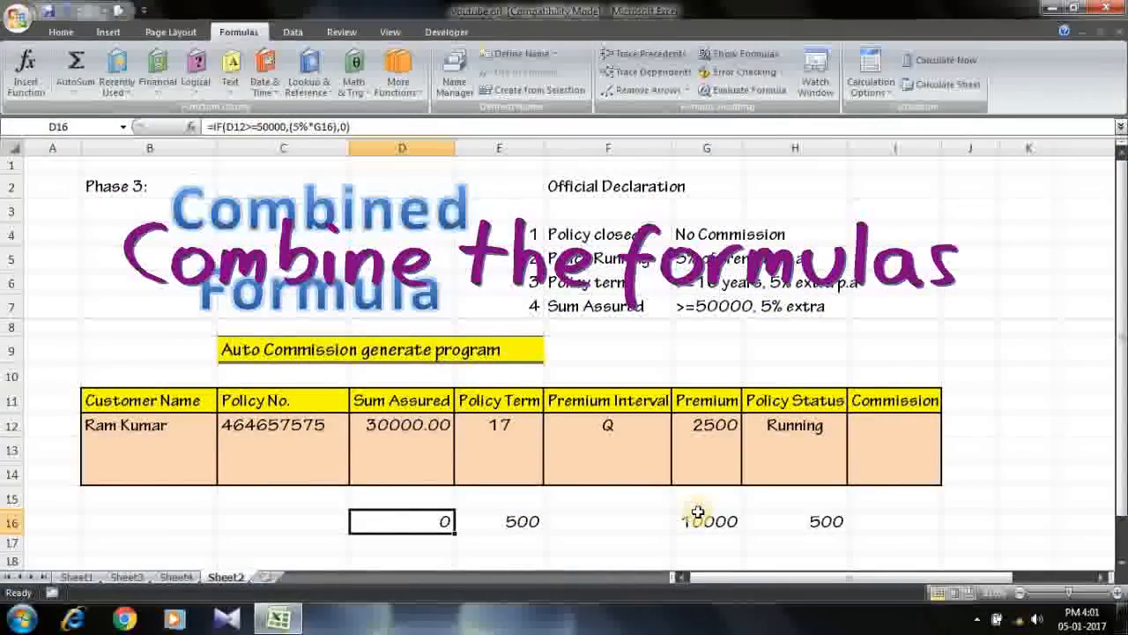
pyautogui.click(789, 521)
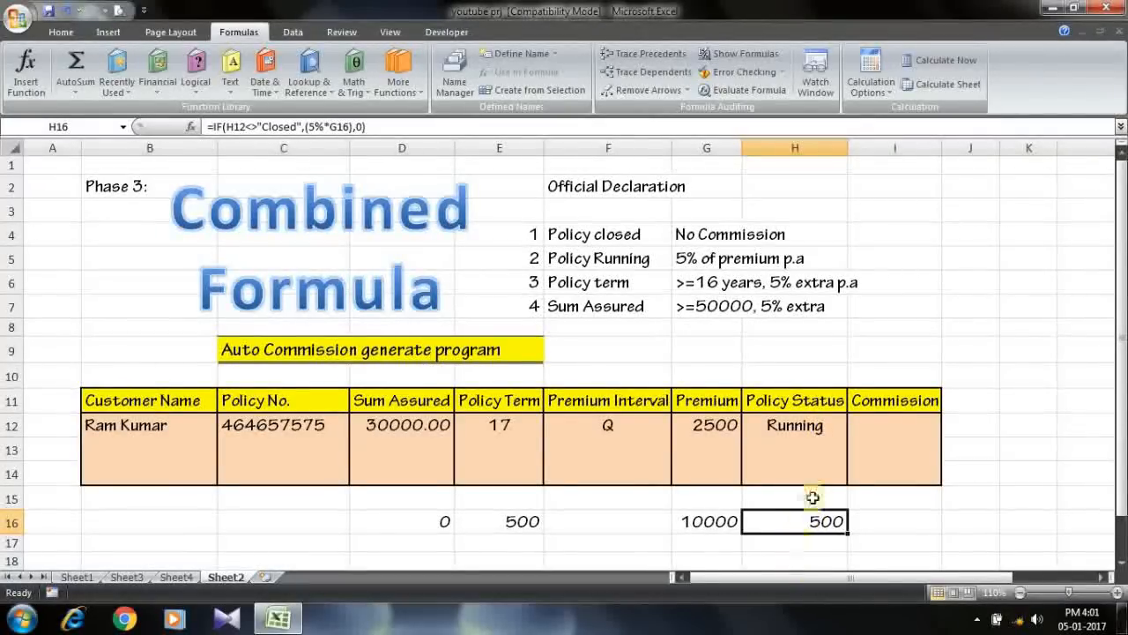
pyautogui.doubleClick(802, 524)
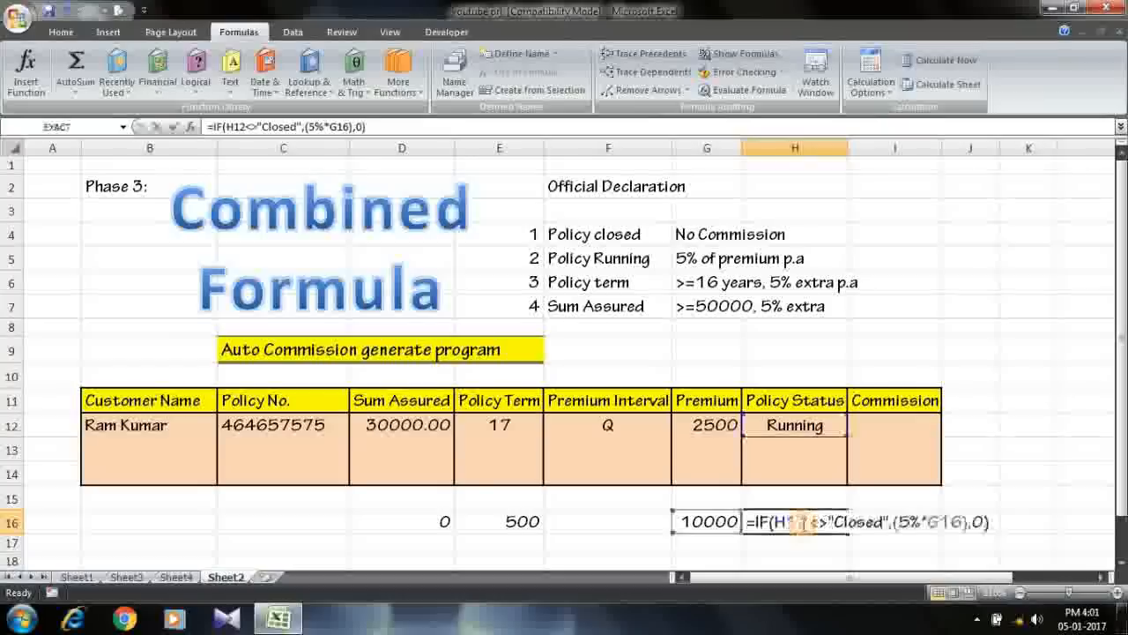
pyautogui.click(1121, 562)
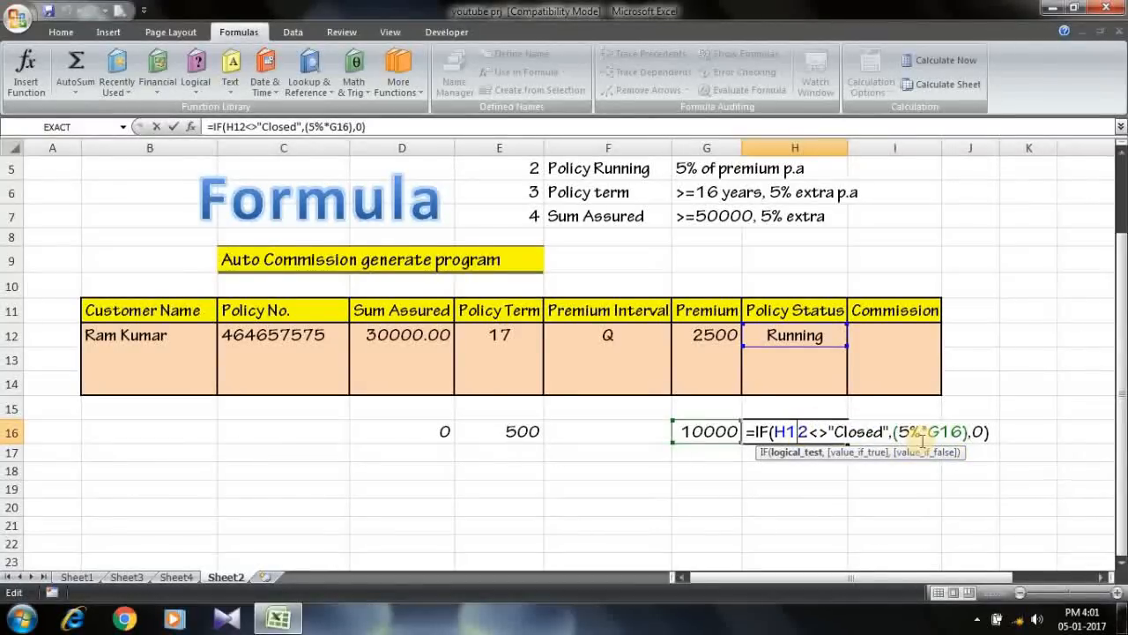
pyautogui.click(749, 488)
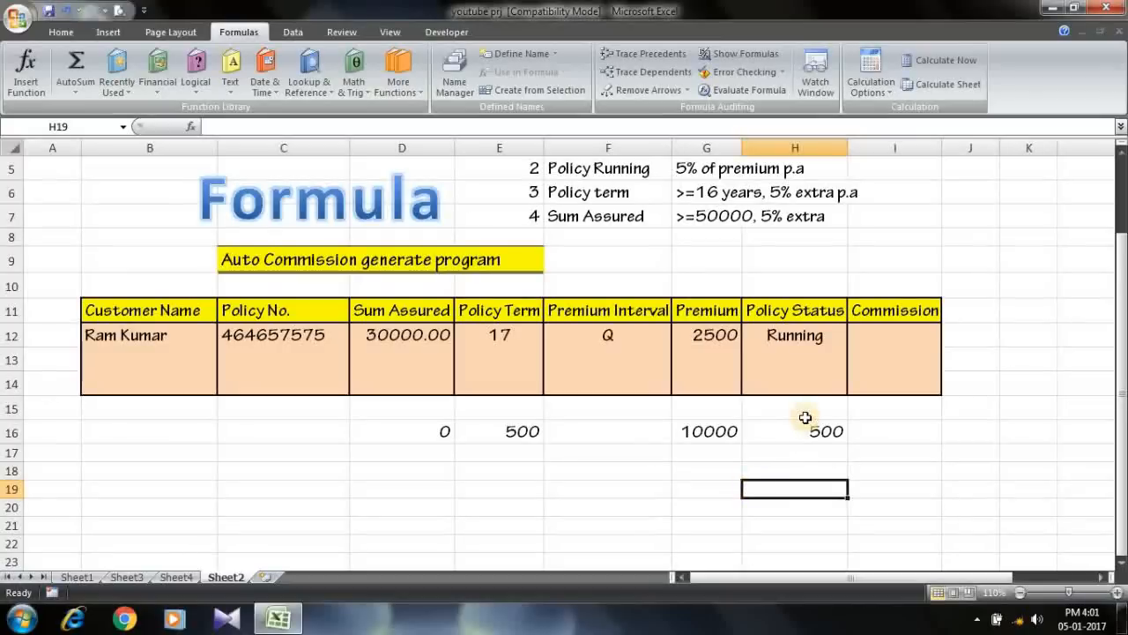
# Step: Review the four Official Declaration rules on policy closed, policy running, policy term and sum assured
pyautogui.click(1122, 154)
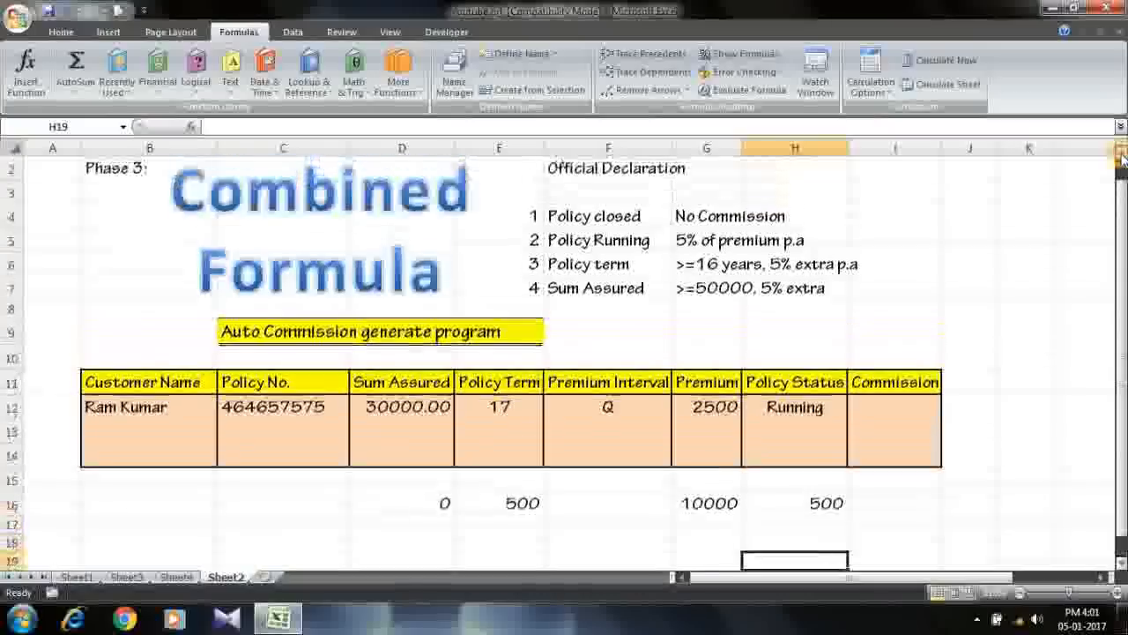
pyautogui.click(599, 220)
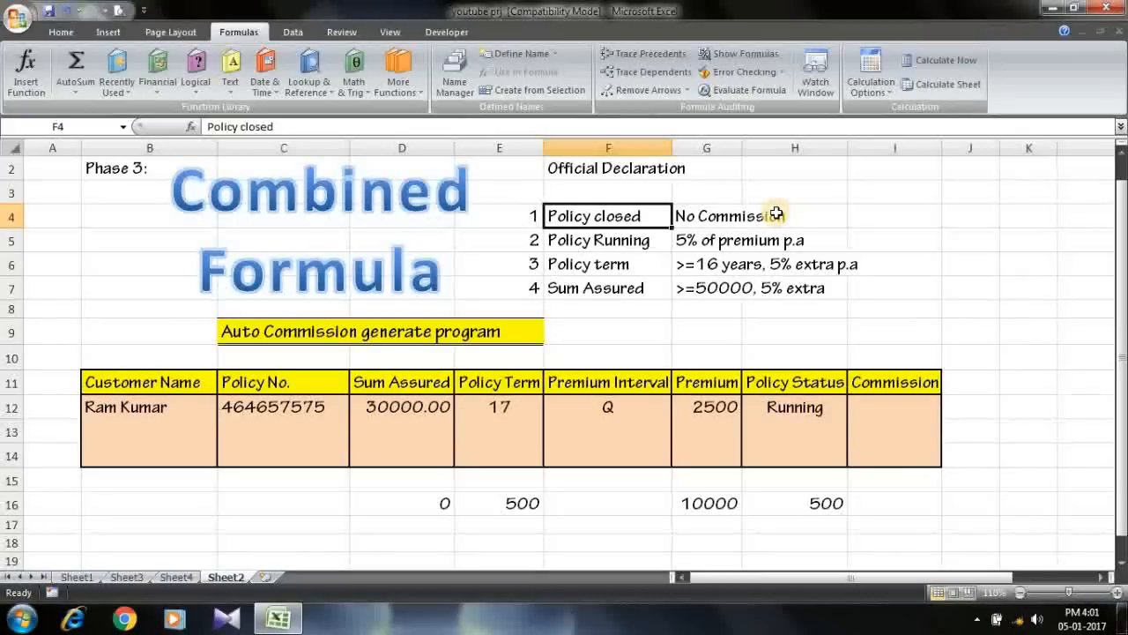
pyautogui.click(629, 240)
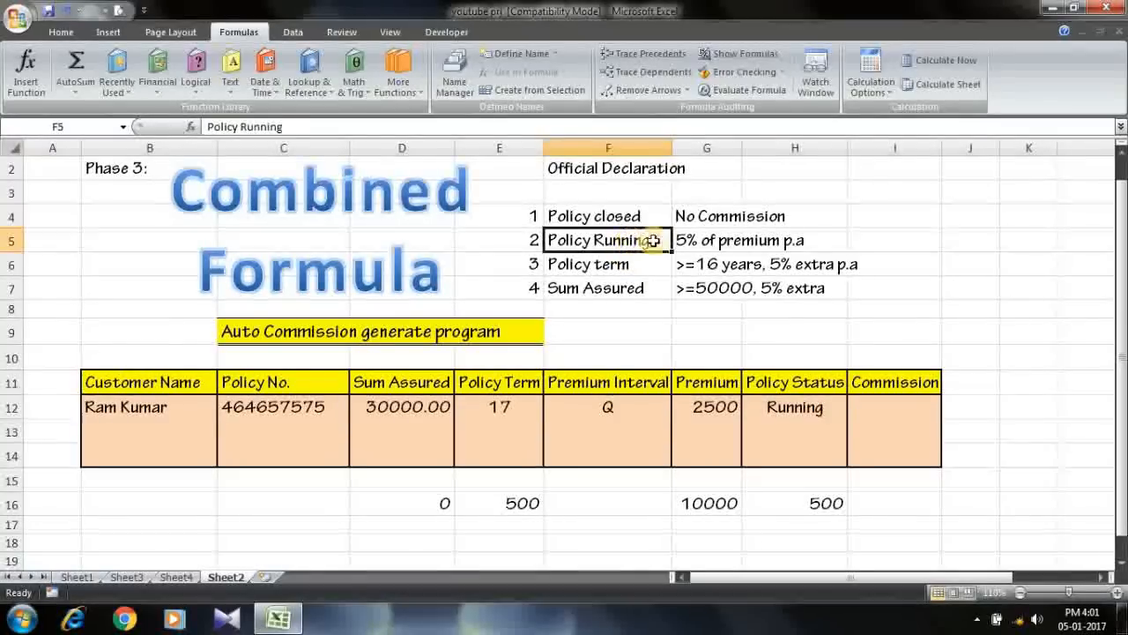
pyautogui.click(707, 241)
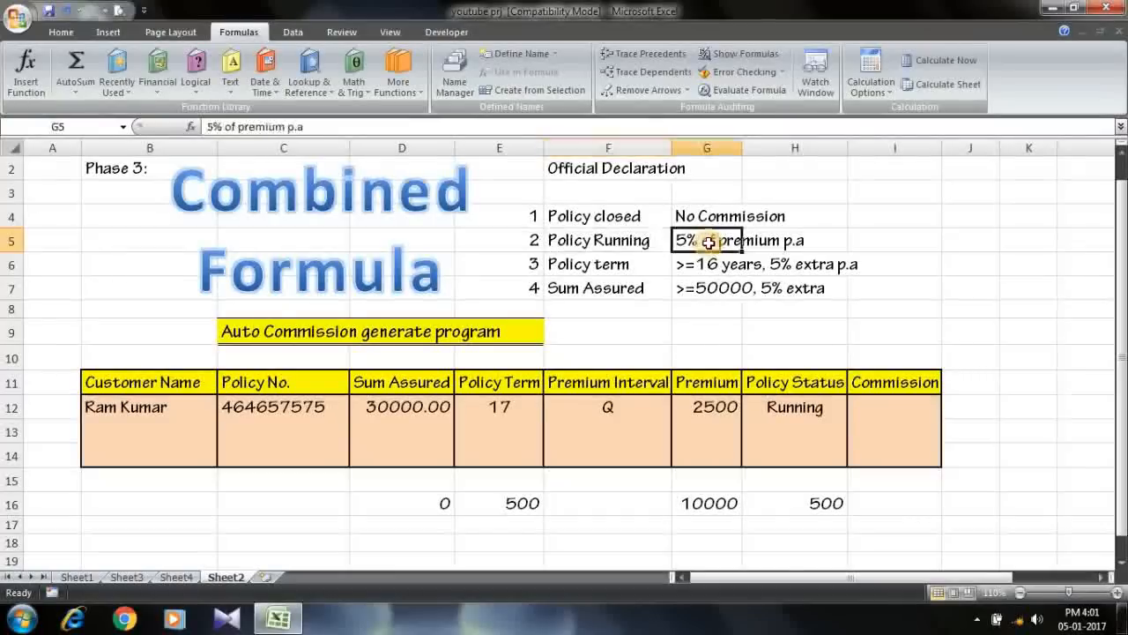
pyautogui.click(611, 264)
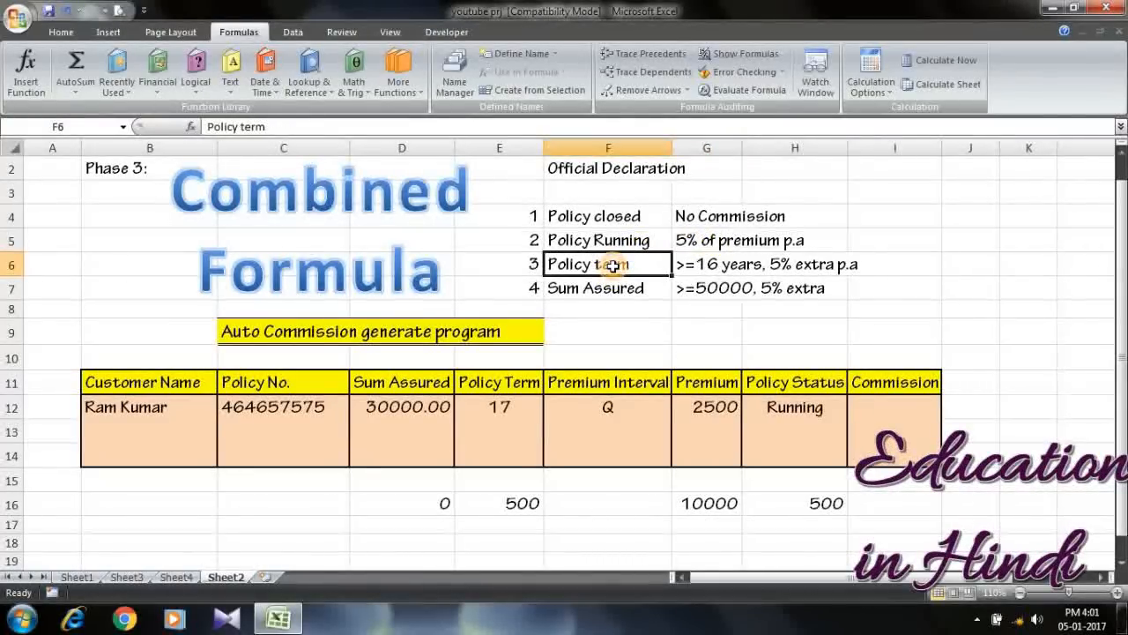
pyautogui.click(612, 291)
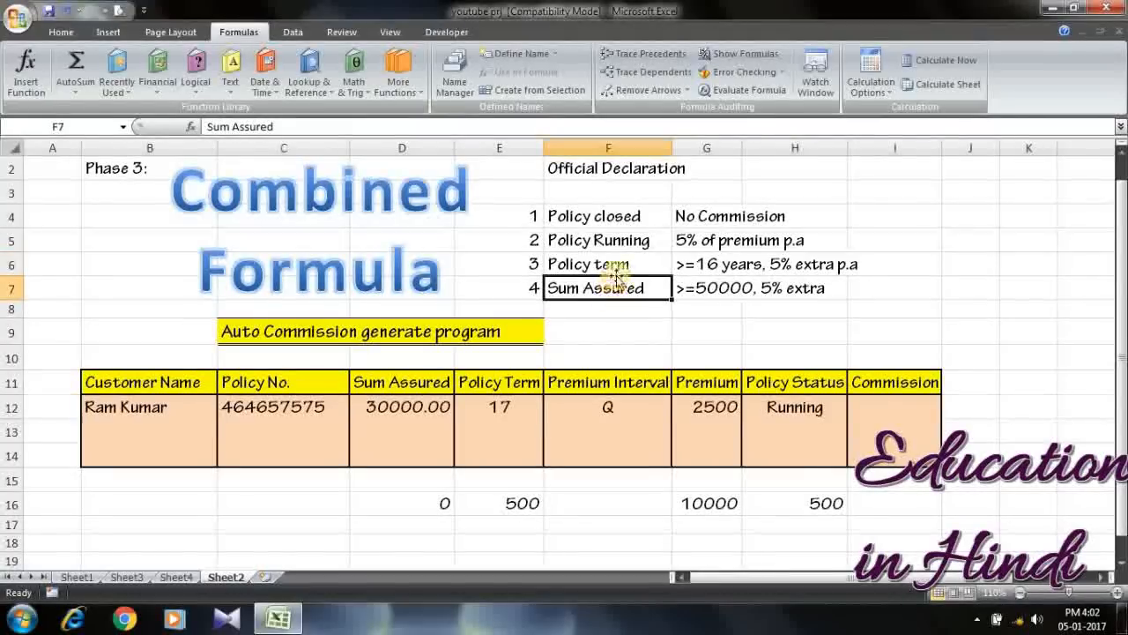
pyautogui.click(619, 268)
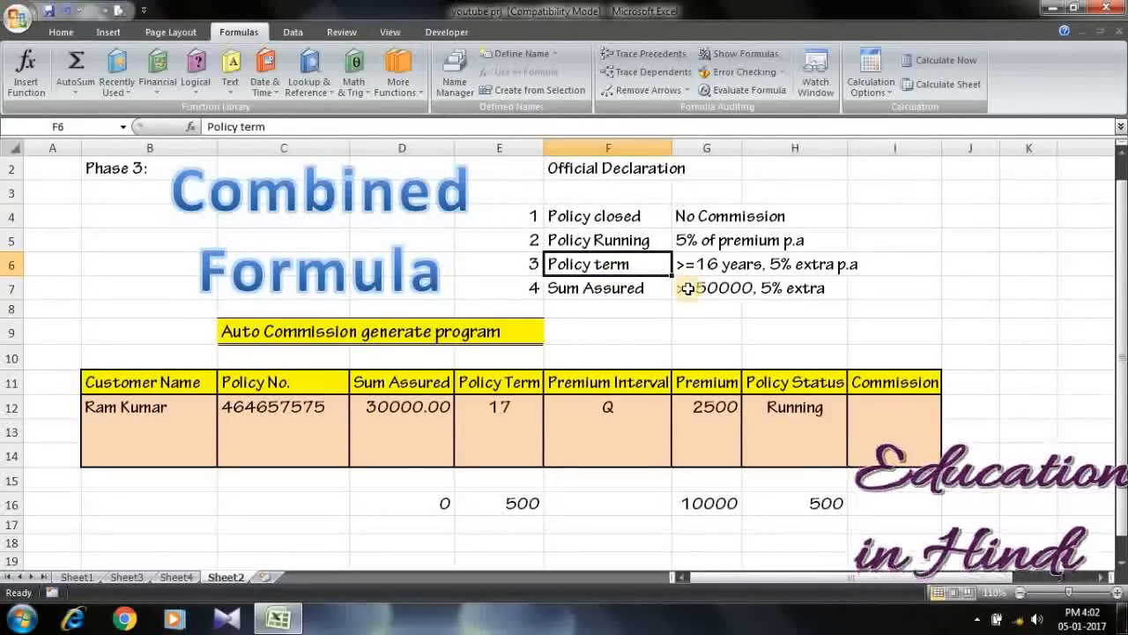
pyautogui.click(635, 289)
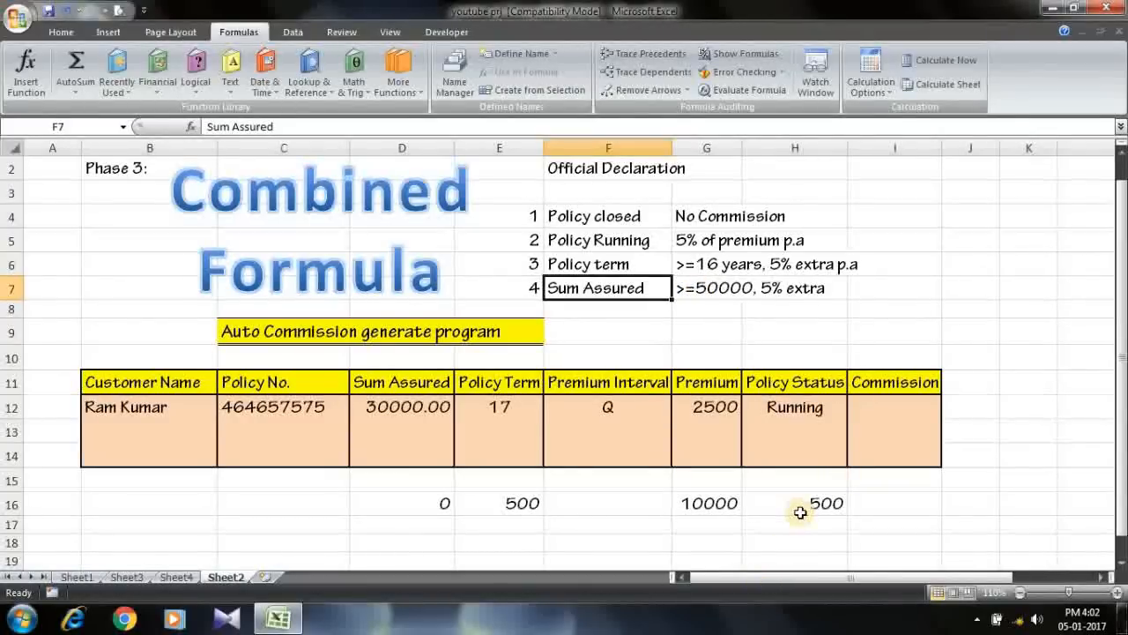
# Step: Copy the IF expression IF(D12>=50000,(5%*G16),0) from D16 without its equals sign, leaving the cell unchanged
pyautogui.click(416, 504)
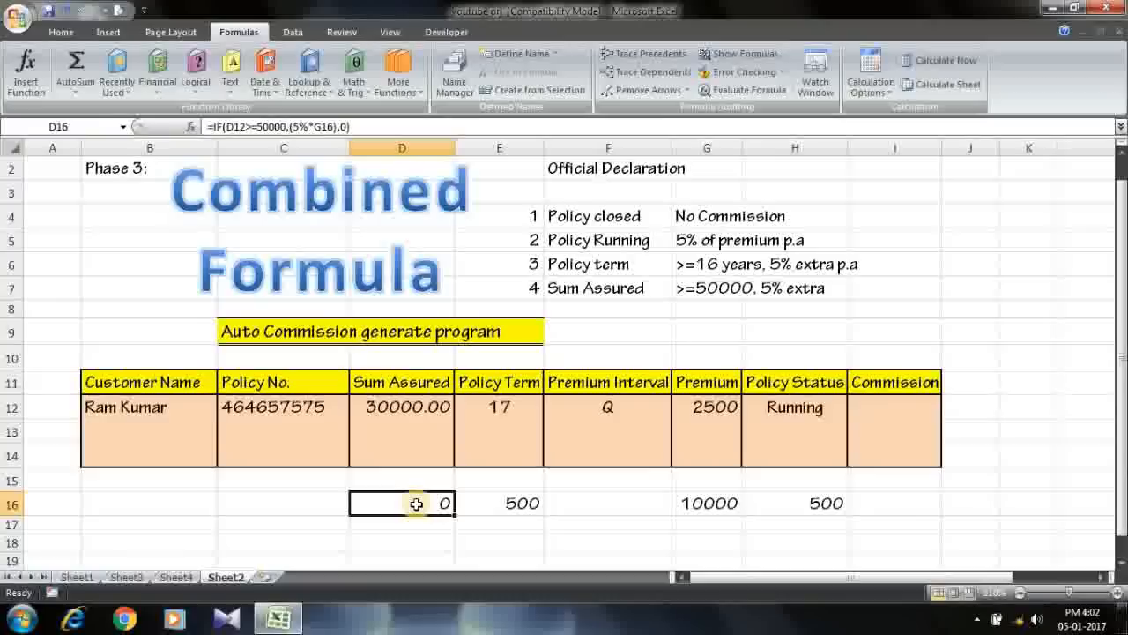
pyautogui.doubleClick(417, 504)
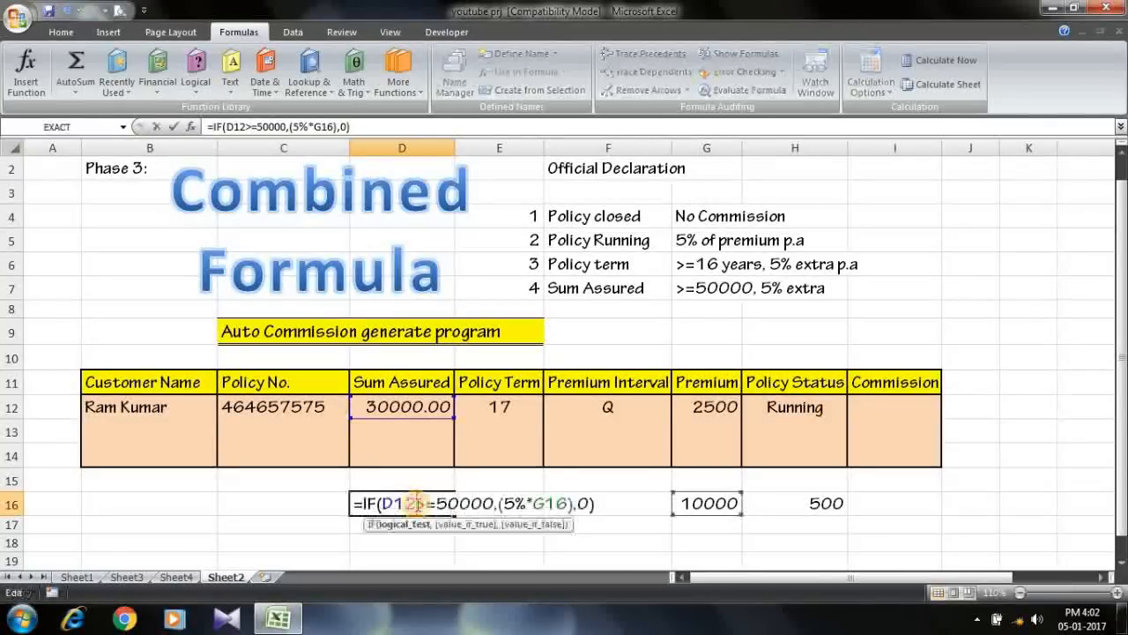
pyautogui.click(596, 504)
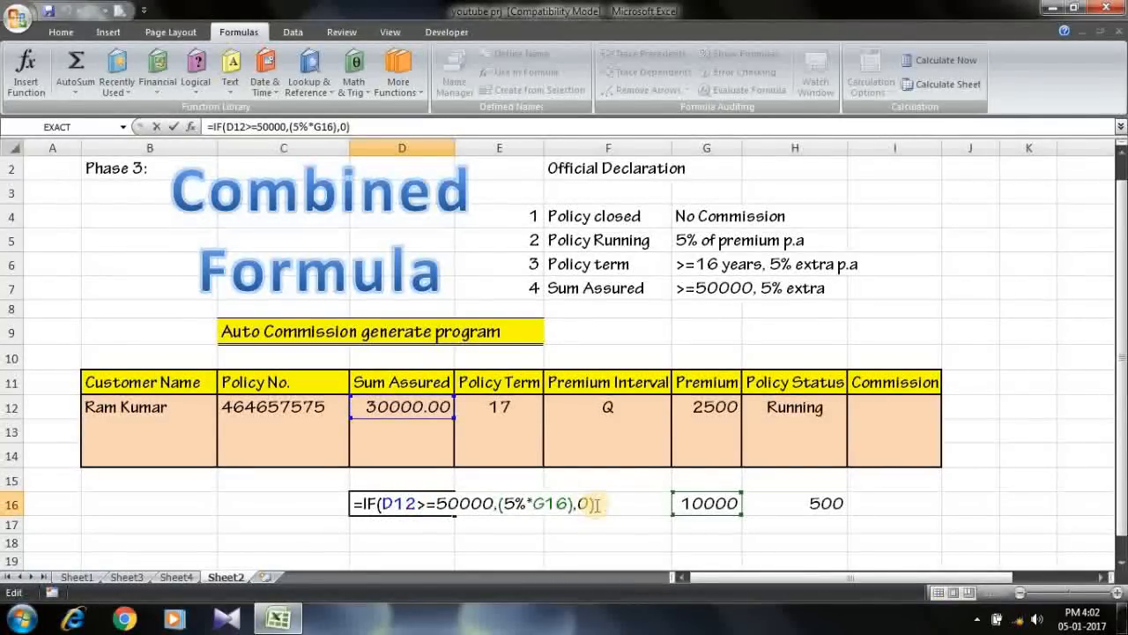
pyautogui.hotkey('shift', 'Left')
pyautogui.hotkey('shift', 'Left')
pyautogui.hotkey('shift', 'Left')
pyautogui.hotkey('shift', 'Left')
pyautogui.hotkey('shift', 'Left')
pyautogui.hotkey('shift', 'Left')
pyautogui.hotkey('shift', 'Left')
pyautogui.hotkey('shift', 'Left')
pyautogui.hotkey('shift', 'Left')
pyautogui.hotkey('shift', 'Left')
pyautogui.hotkey('shift', 'Left')
pyautogui.hotkey('shift', 'Left')
pyautogui.hotkey('shift', 'Left')
pyautogui.hotkey('shift', 'Left')
pyautogui.hotkey('shift', 'Left')
pyautogui.hotkey('shift', 'Left')
pyautogui.hotkey('shift', 'Left')
pyautogui.hotkey('shift', 'Left')
pyautogui.hotkey('shift', 'Left')
pyautogui.hotkey('shift', 'Left')
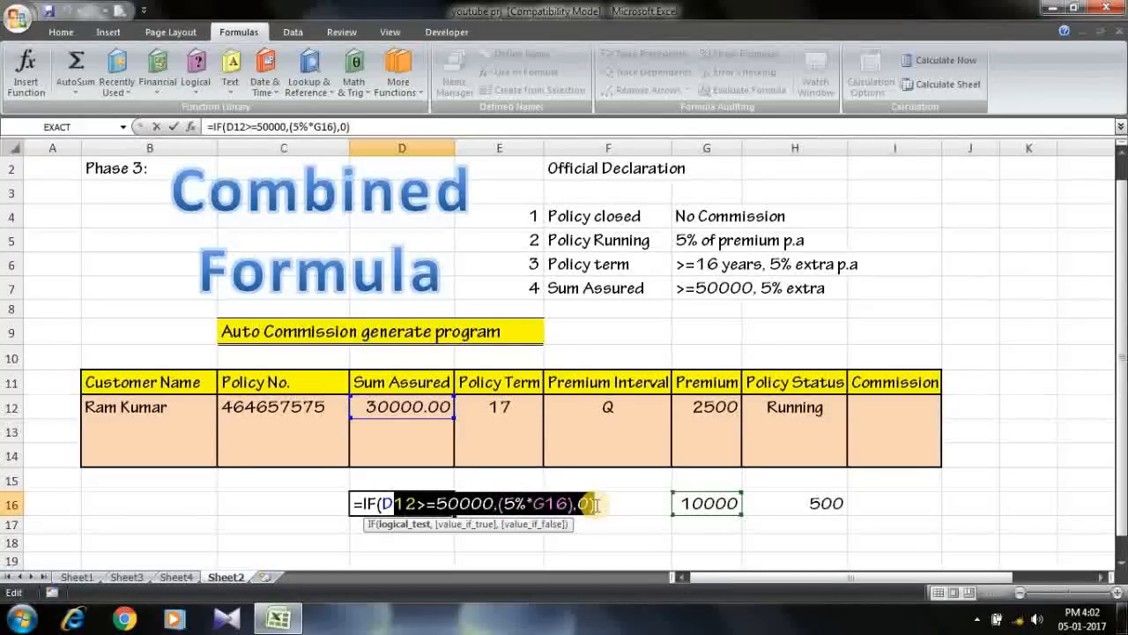
pyautogui.hotkey('shift', 'Left')
pyautogui.hotkey('shift', 'Left')
pyautogui.hotkey('ctrl', 'c')
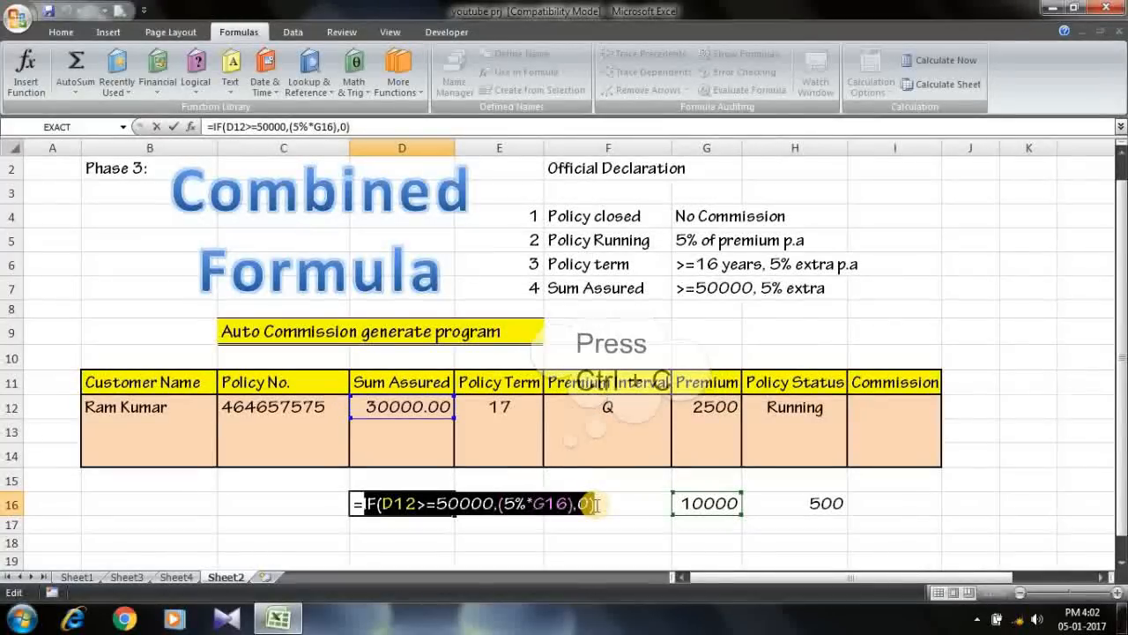
pyautogui.press('Return')
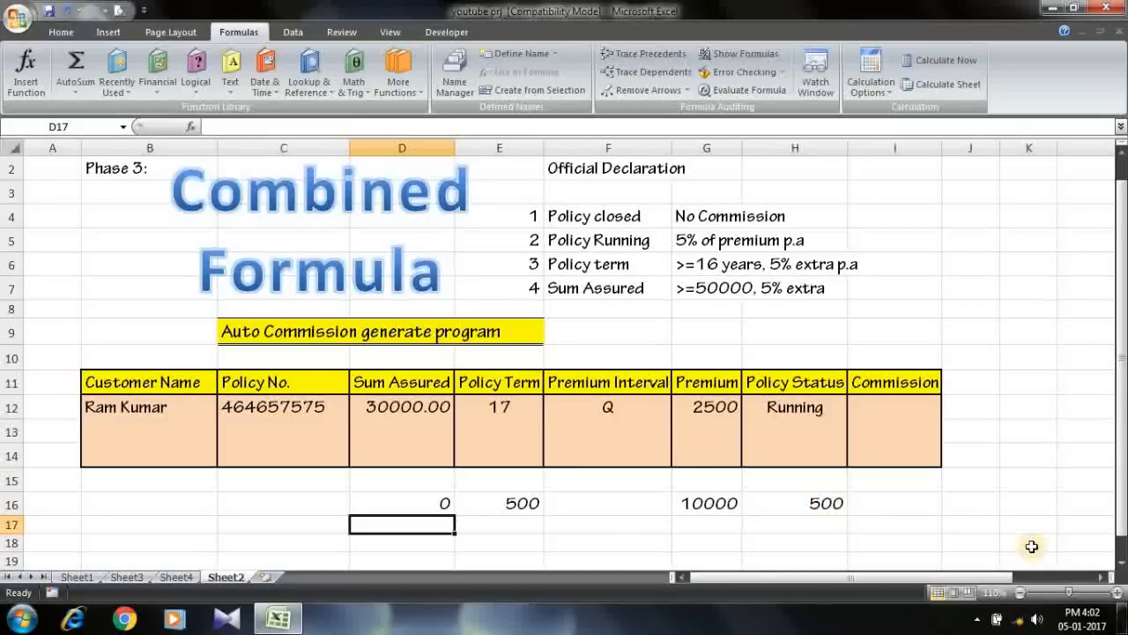
# Step: Add +IF(D12>=50000,(5%*G16),0) after (5%*G16) in the true result of the policy status formula in H16
pyautogui.click(1122, 569)
pyautogui.scroll(-5, 1121, 568)
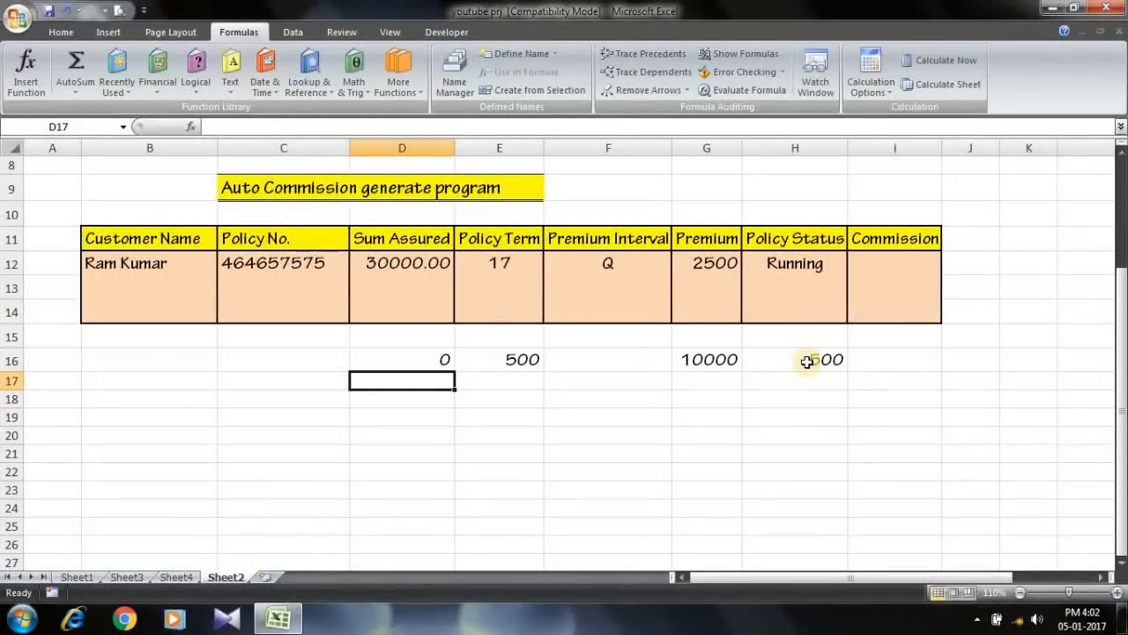
pyautogui.doubleClick(807, 353)
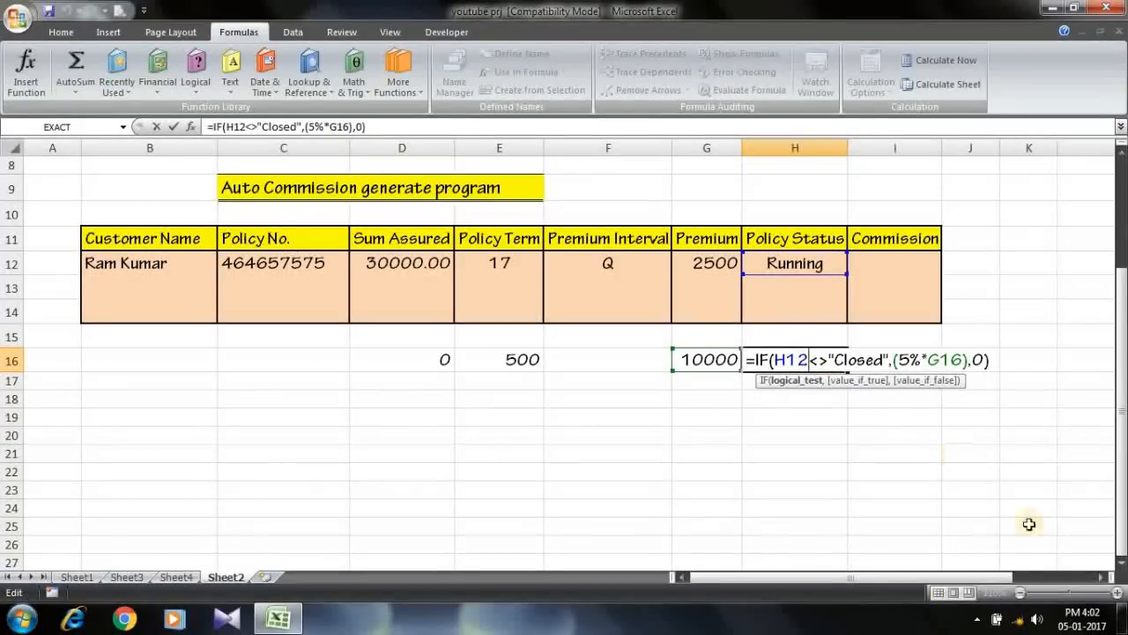
pyautogui.click(1098, 579)
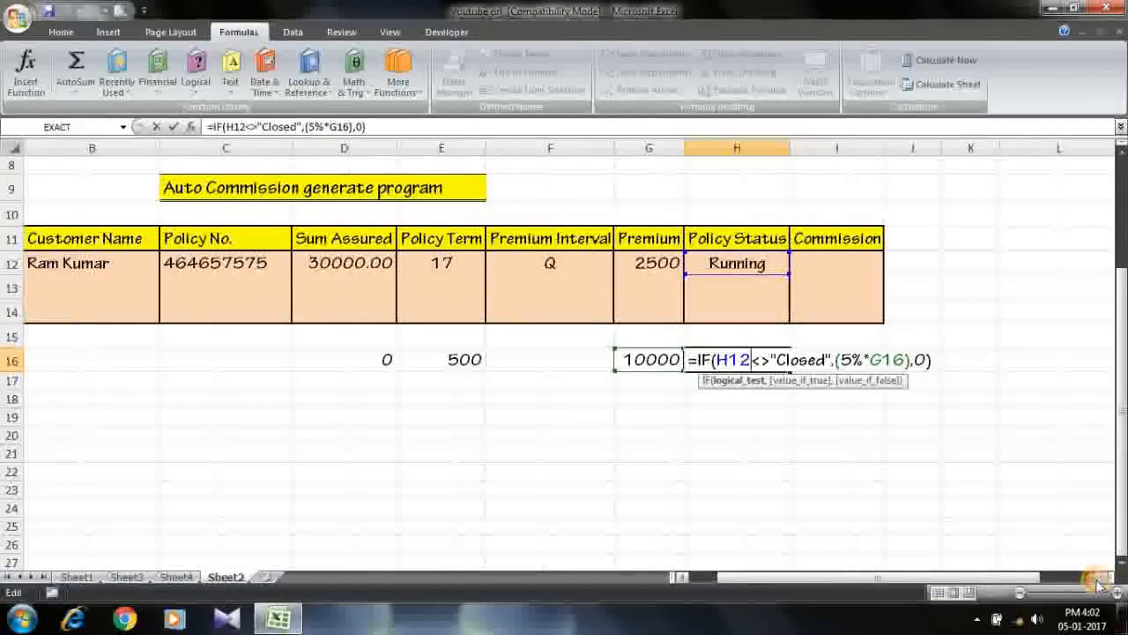
pyautogui.click(1098, 579)
pyautogui.click(1099, 579)
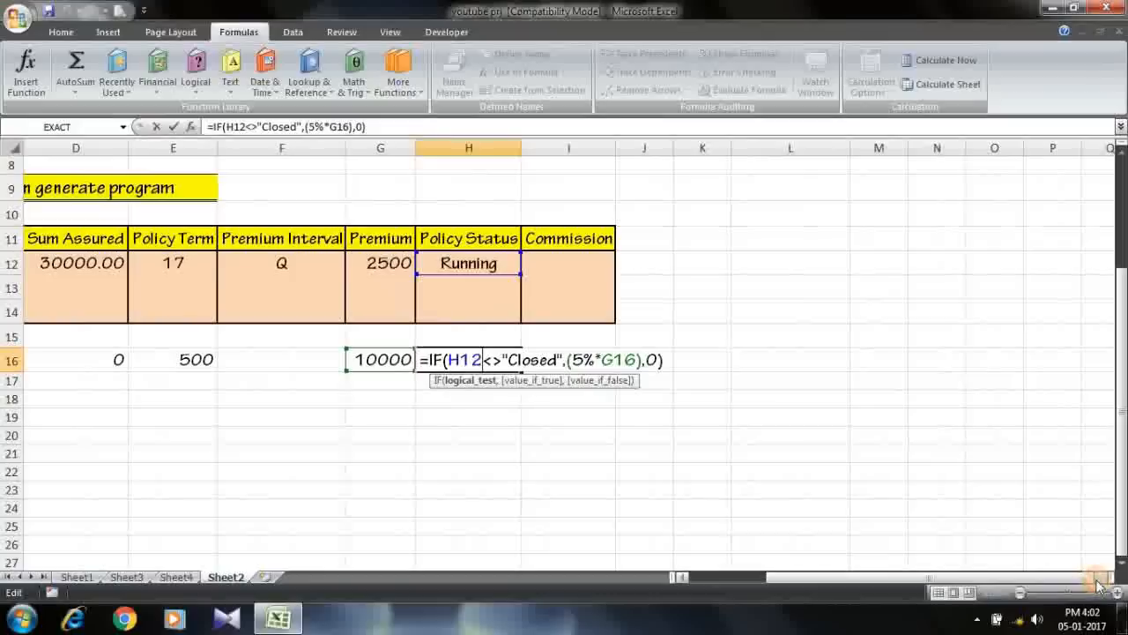
pyautogui.click(488, 382)
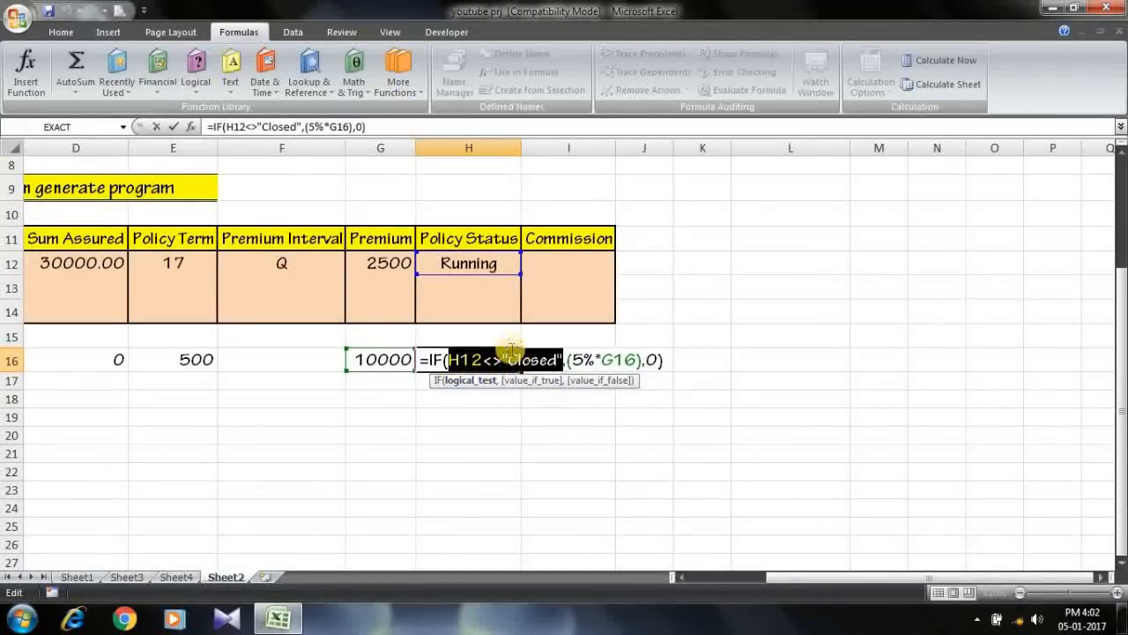
pyautogui.click(531, 382)
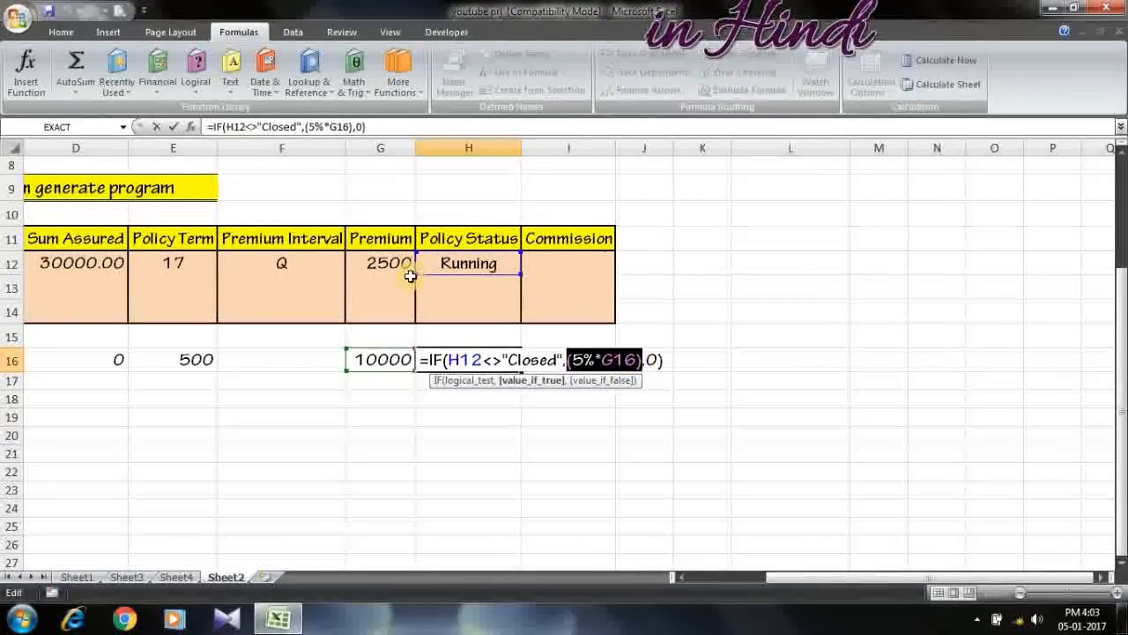
pyautogui.click(641, 360)
pyautogui.write(')+')
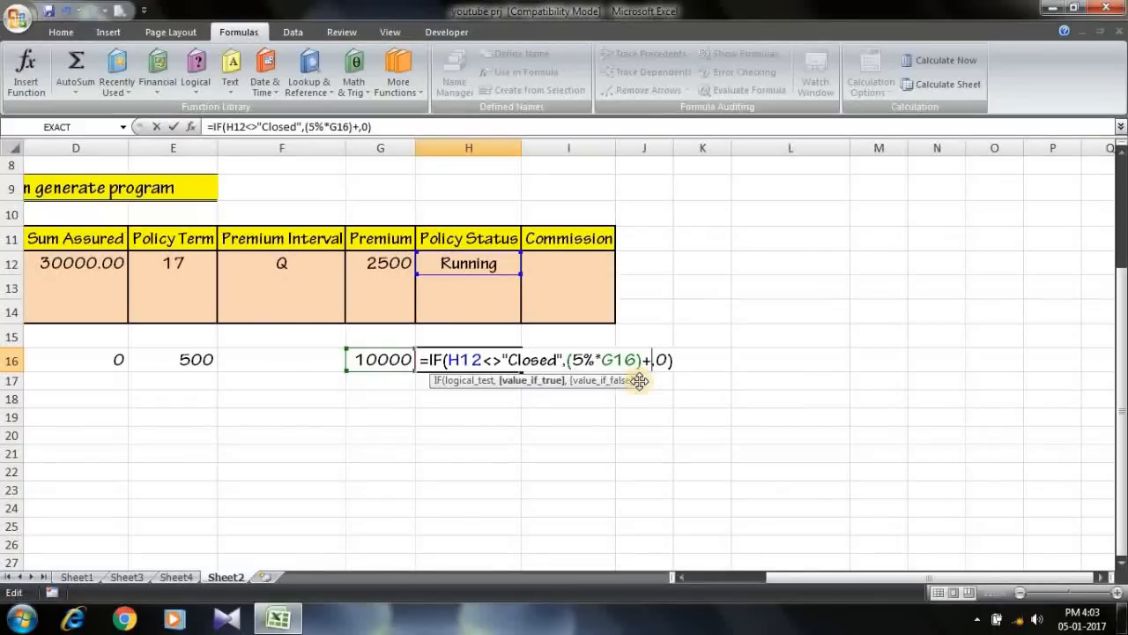
pyautogui.hotkey('ctrl', 'v')
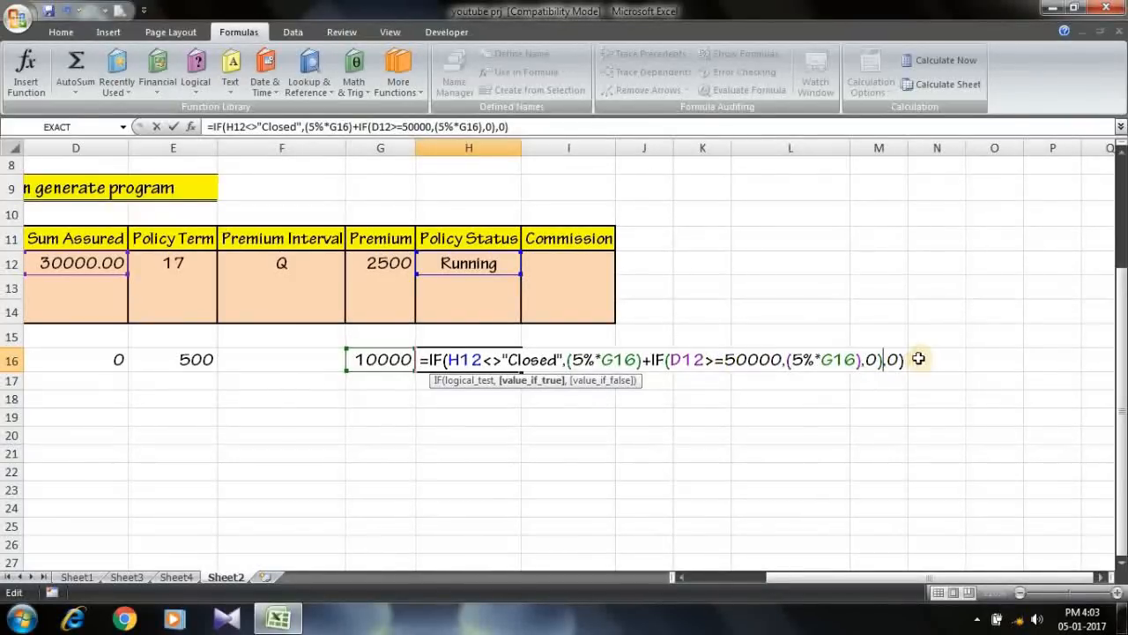
pyautogui.click(919, 359)
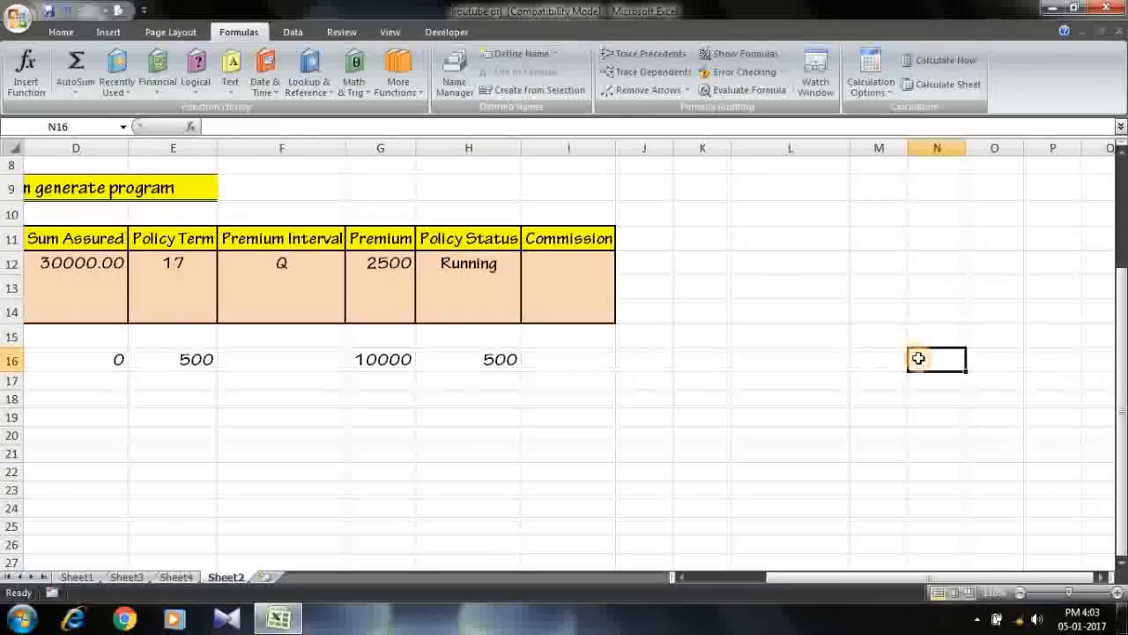
pyautogui.click(485, 360)
pyautogui.doubleClick(484, 360)
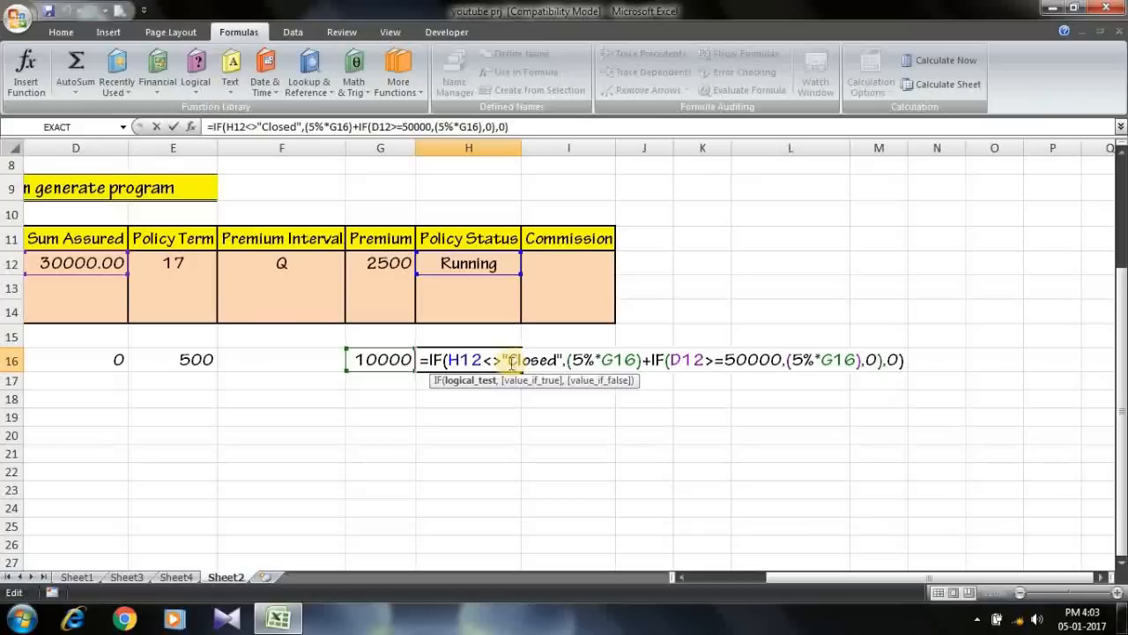
pyautogui.click(956, 376)
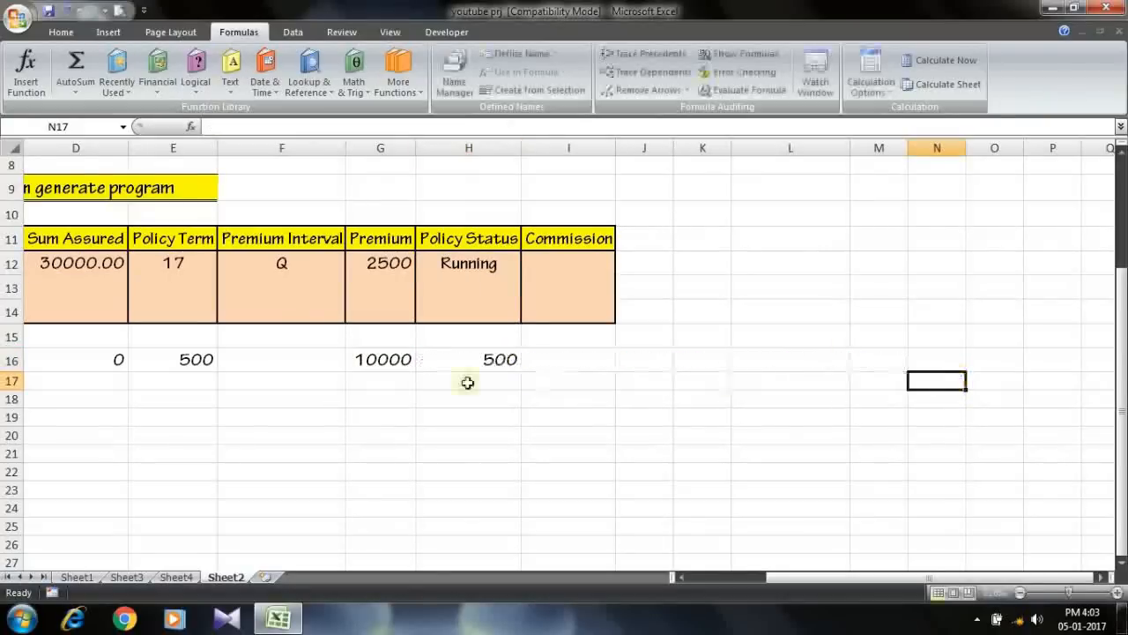
# Step: Copy the IF expression IF(E12>=16,(5%*G16),0) from E16 without its equals sign, leaving the cell's formula as it is
pyautogui.doubleClick(171, 353)
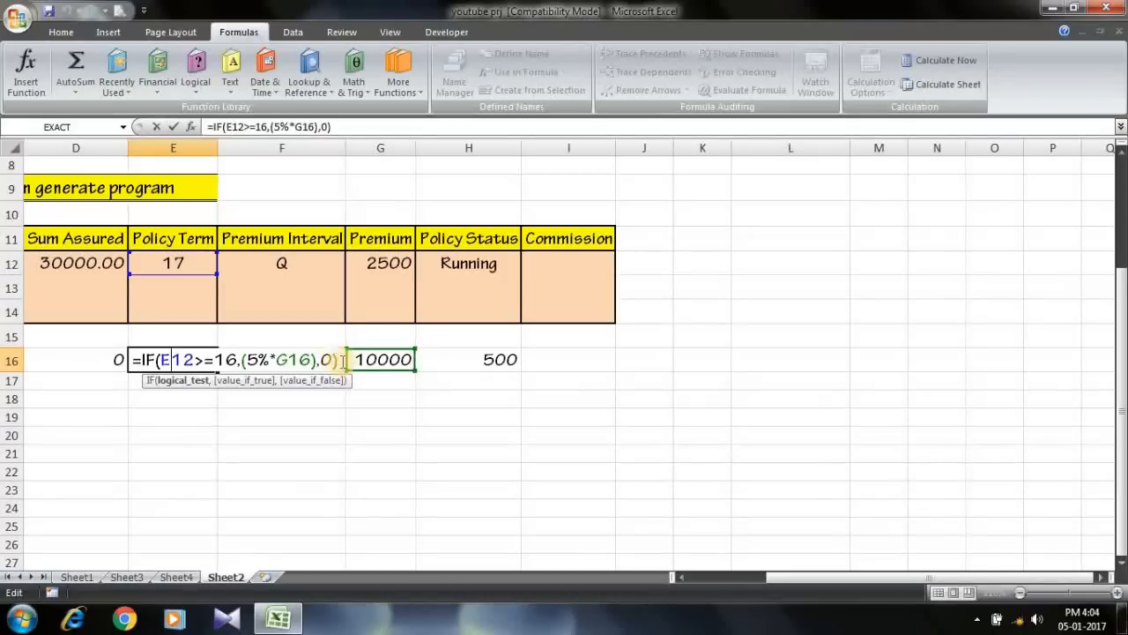
pyautogui.click(343, 359)
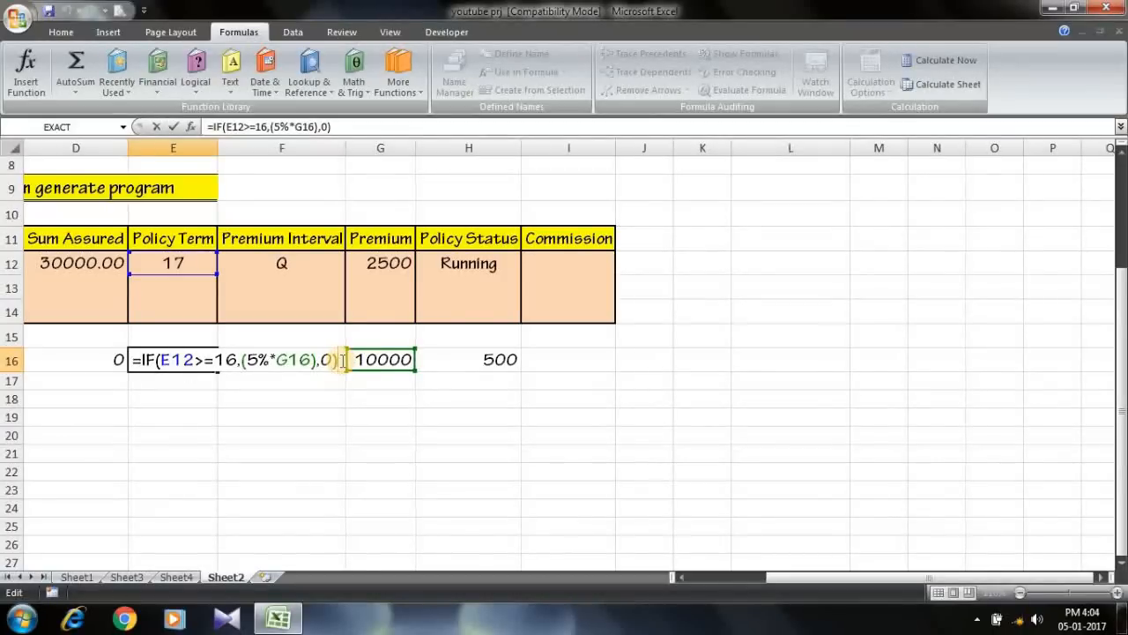
pyautogui.hotkey('shift', 'Left')
pyautogui.hotkey('shift', 'Left')
pyautogui.hotkey('shift', 'Left')
pyautogui.hotkey('shift', 'Left')
pyautogui.hotkey('shift', 'Left')
pyautogui.hotkey('shift', 'Left')
pyautogui.hotkey('shift', 'Left')
pyautogui.hotkey('shift', 'Left')
pyautogui.hotkey('shift', 'Left')
pyautogui.hotkey('shift', 'Left')
pyautogui.hotkey('shift', 'Left')
pyautogui.hotkey('shift', 'Left')
pyautogui.hotkey('shift', 'Left')
pyautogui.hotkey('shift', 'Left')
pyautogui.hotkey('shift', 'Left')
pyautogui.hotkey('shift', 'Left')
pyautogui.hotkey('shift', 'Left')
pyautogui.hotkey('shift', 'Left')
pyautogui.hotkey('shift', 'Left')
pyautogui.hotkey('shift', 'Left')
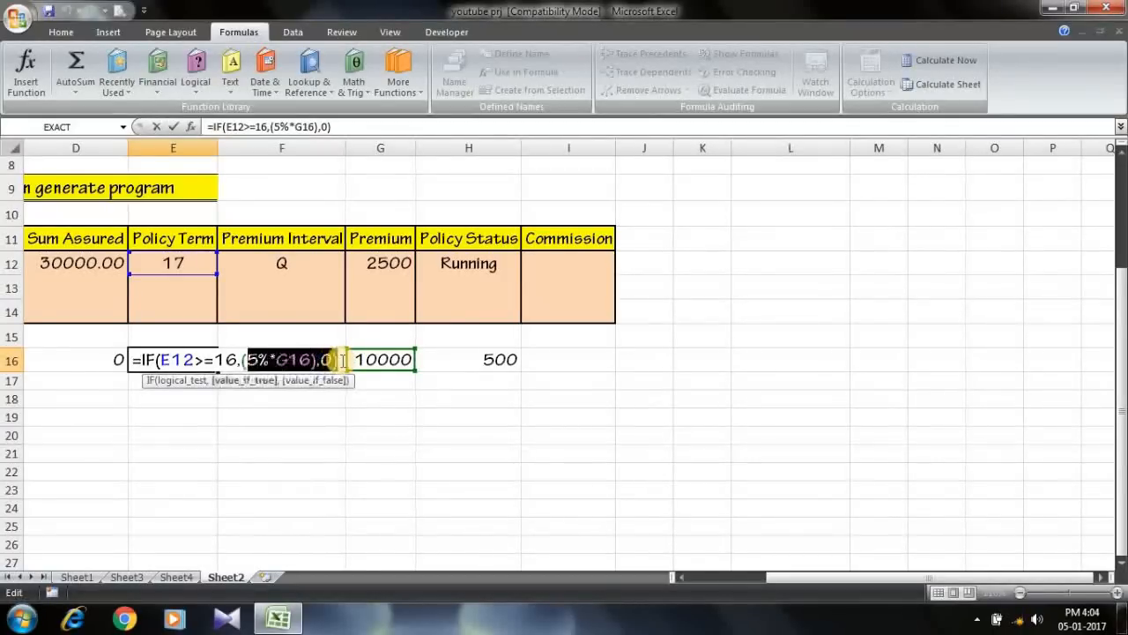
pyautogui.hotkey('shift', 'Left')
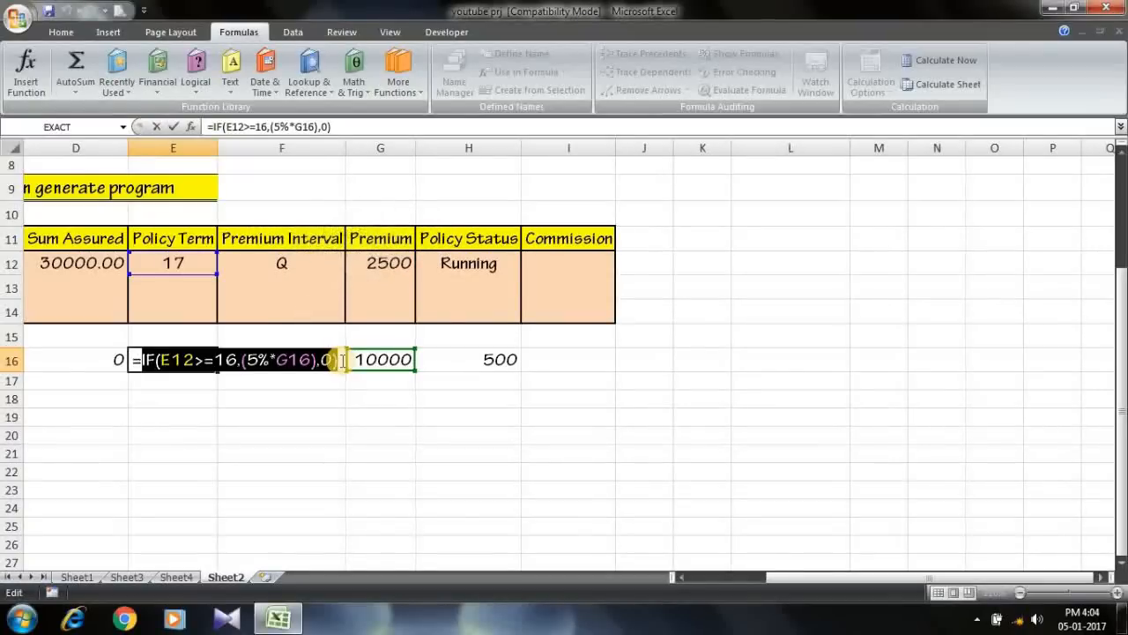
pyautogui.click(504, 358)
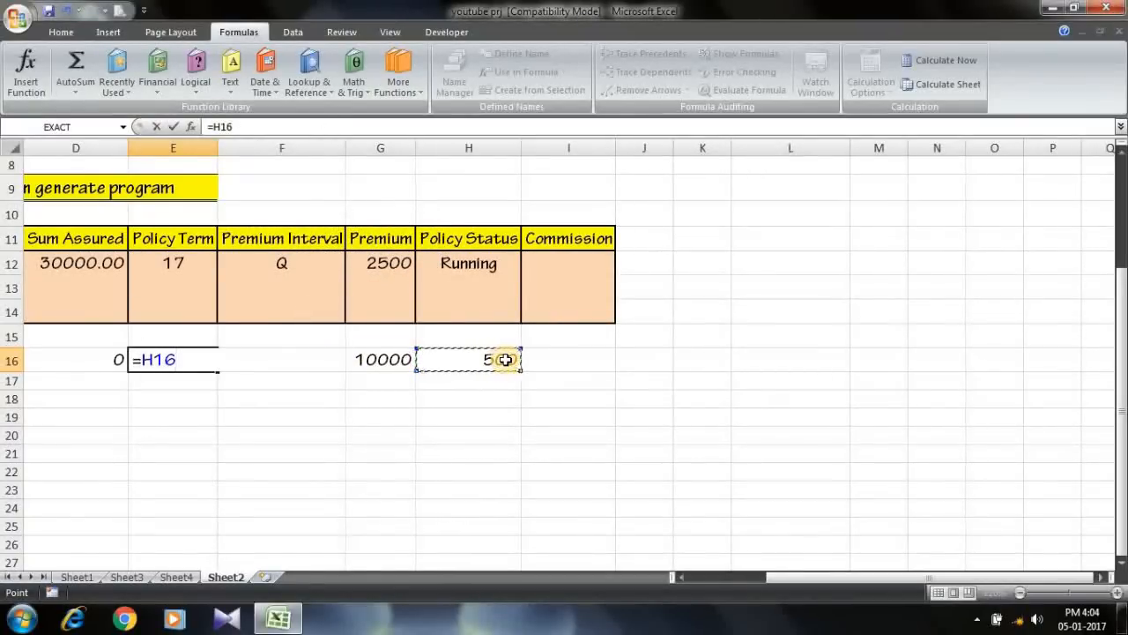
pyautogui.press('BackSpace')
pyautogui.press('BackSpace')
pyautogui.press('BackSpace')
pyautogui.press('BackSpace')
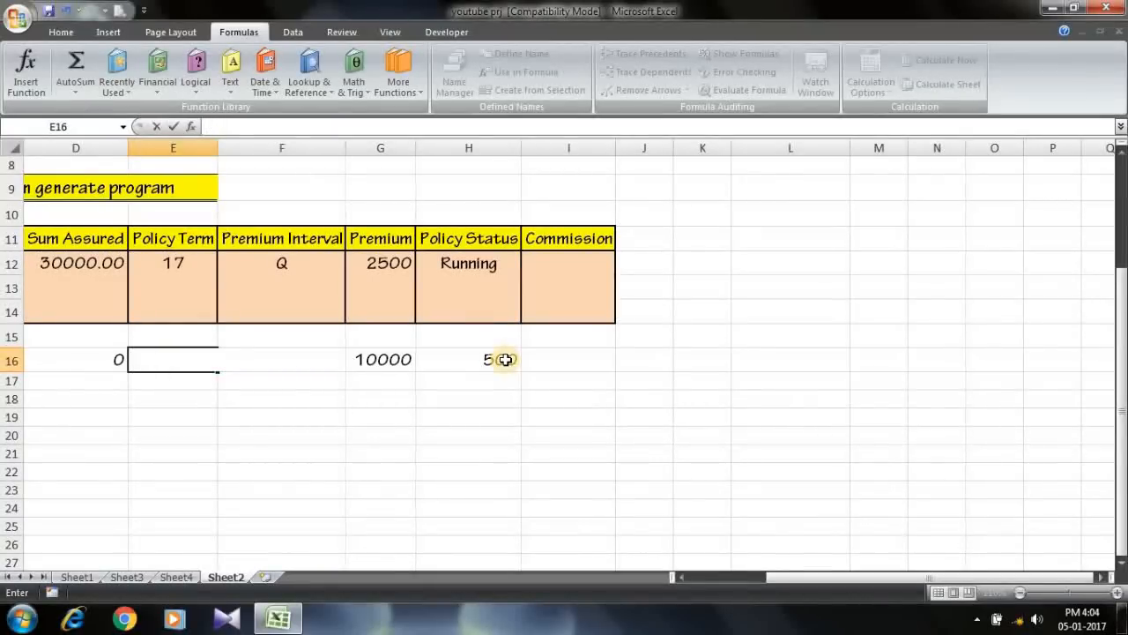
pyautogui.press('Escape')
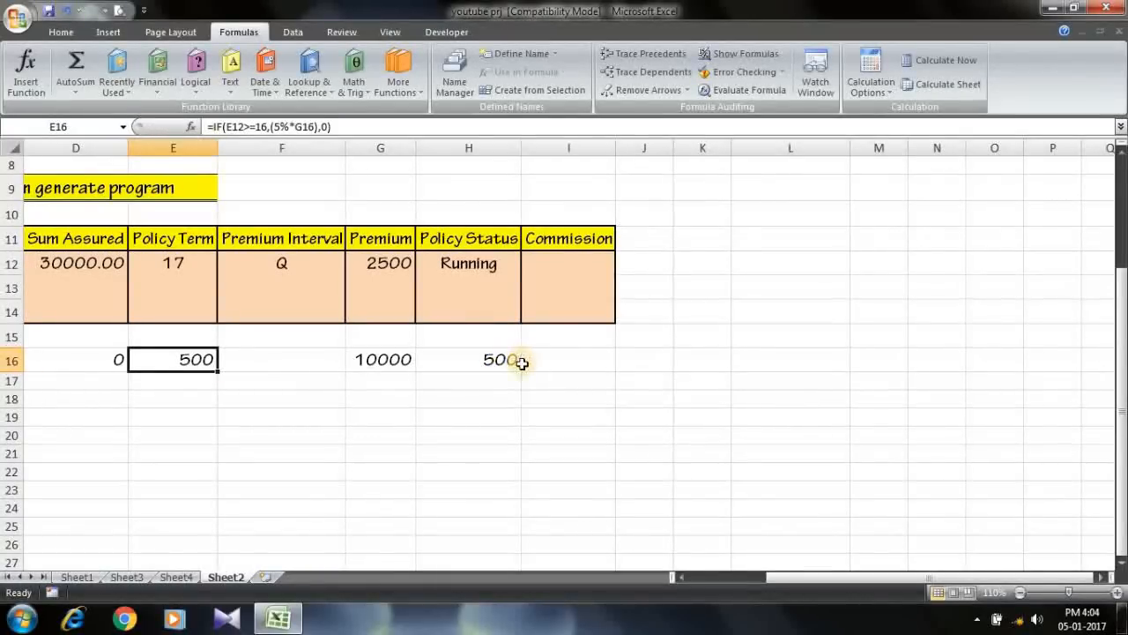
# Step: Add +IF(E12>=16,(5%*G16),0) after (5%*G16) in the true result of the nested sum assured condition in H16
pyautogui.doubleClick(503, 359)
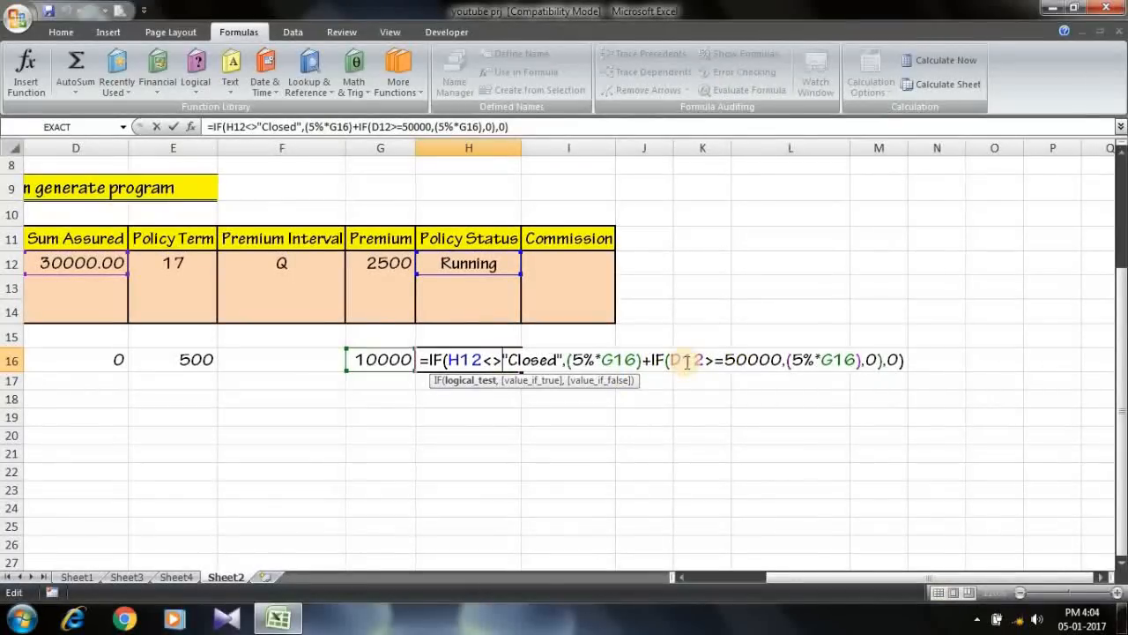
pyautogui.click(709, 360)
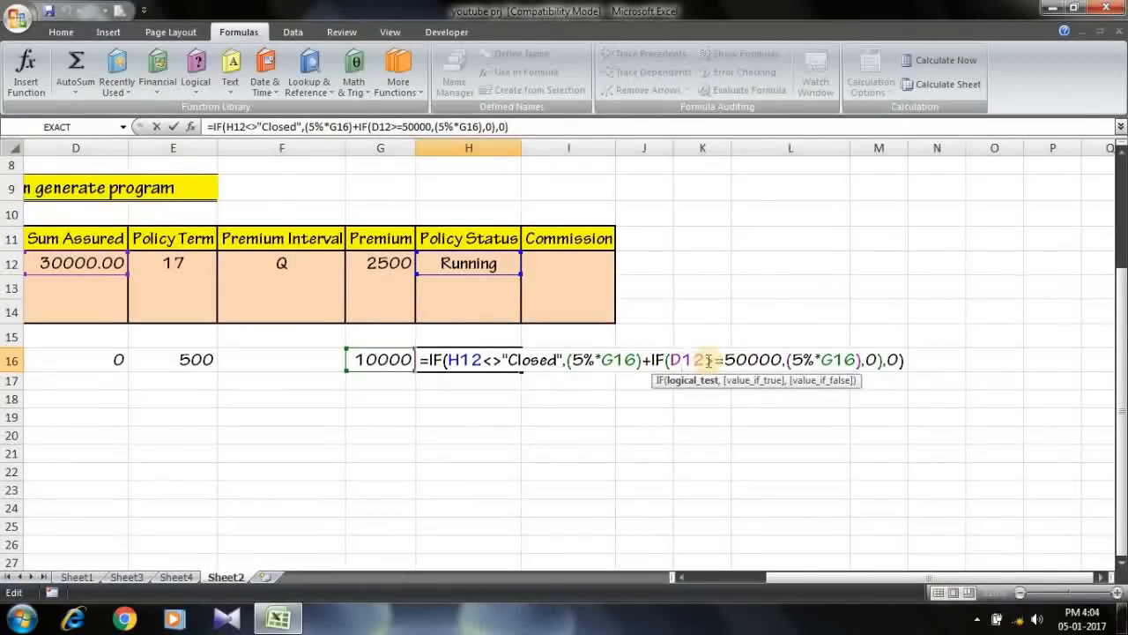
pyautogui.click(705, 386)
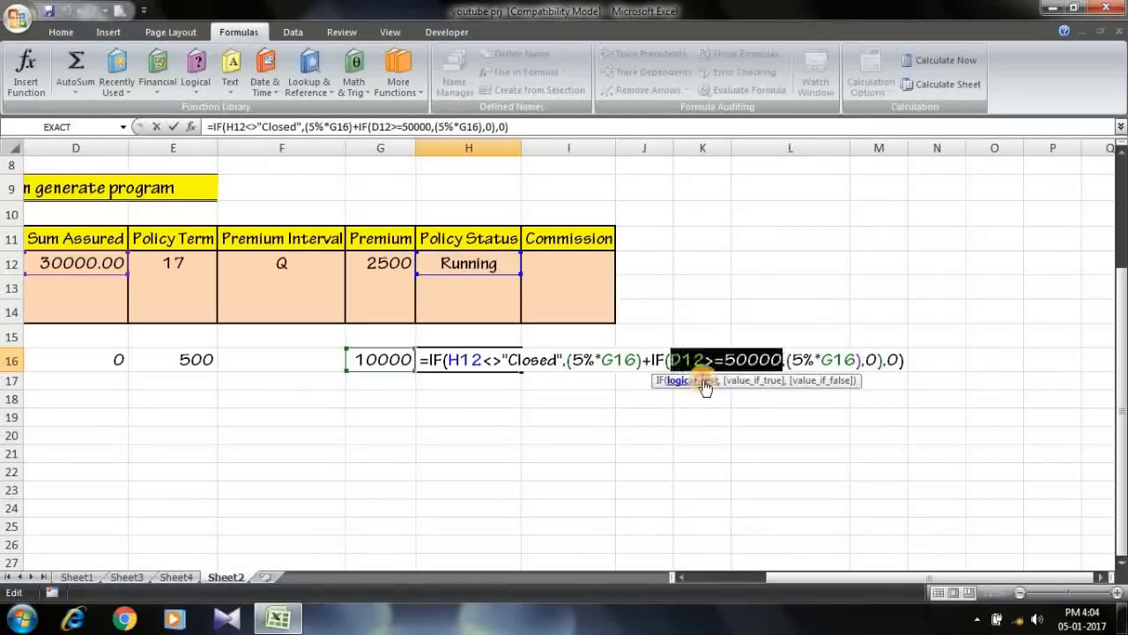
pyautogui.click(756, 385)
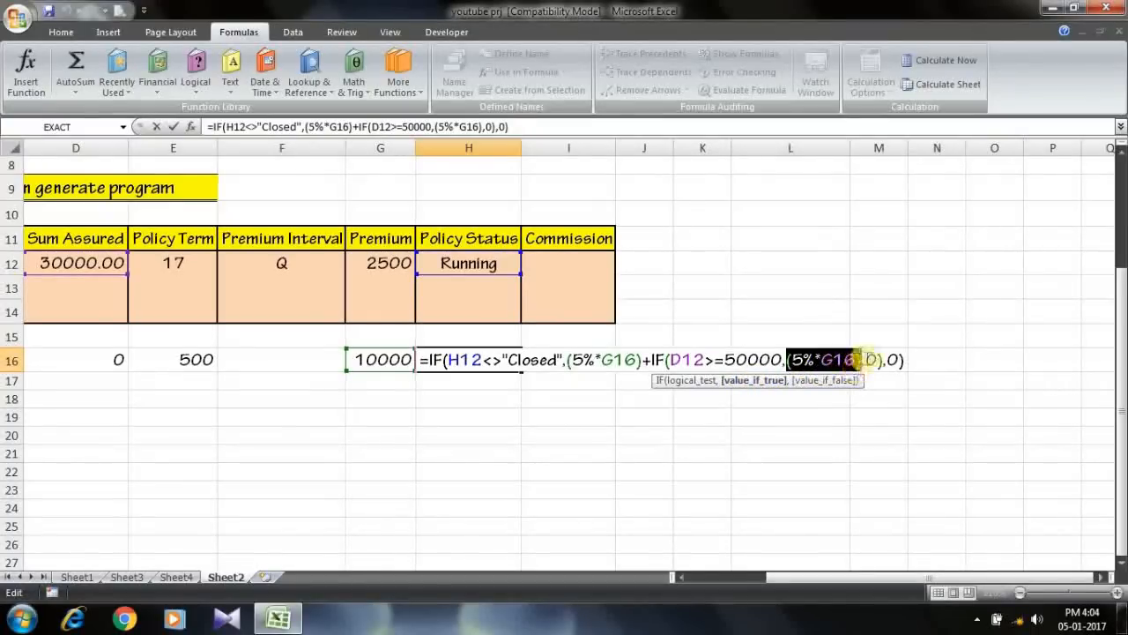
pyautogui.click(861, 360)
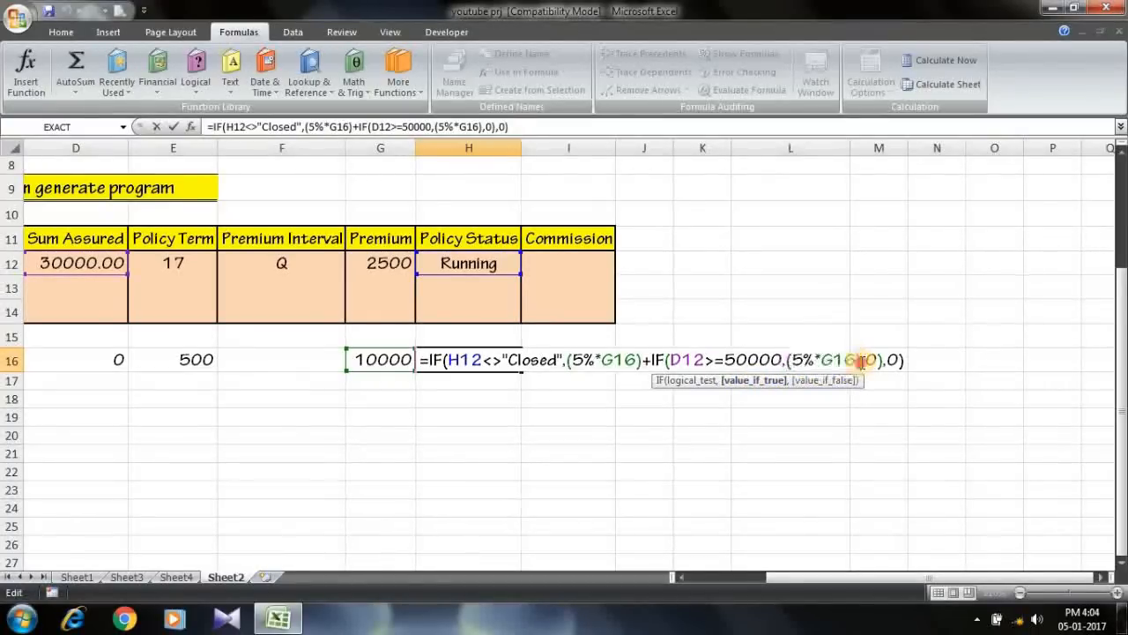
pyautogui.write('+')
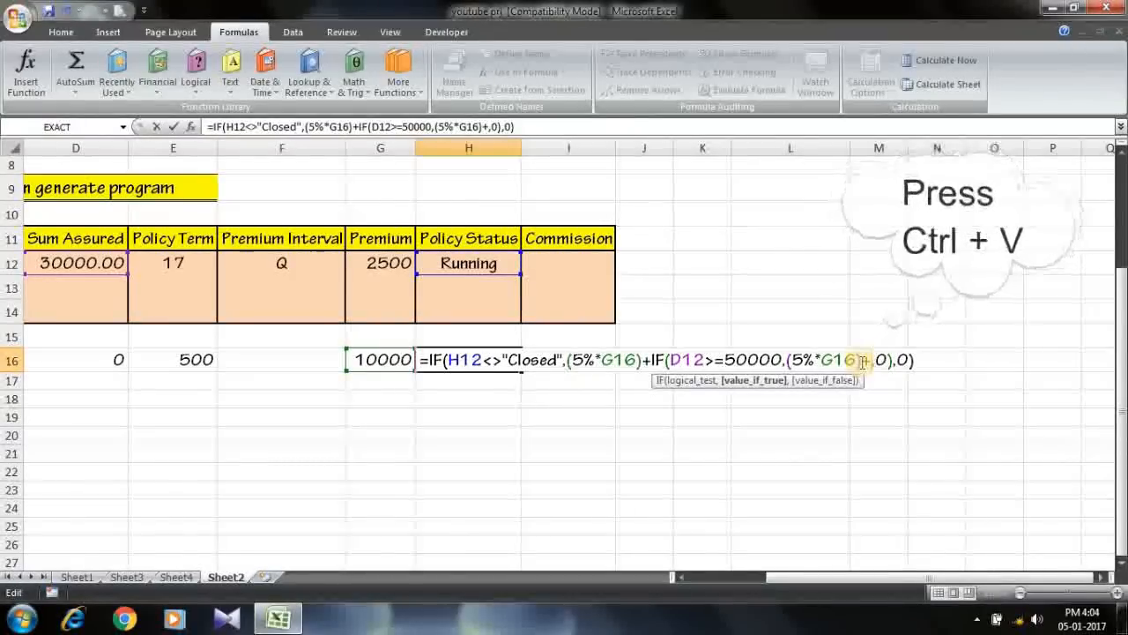
pyautogui.hotkey('ctrl', 'v')
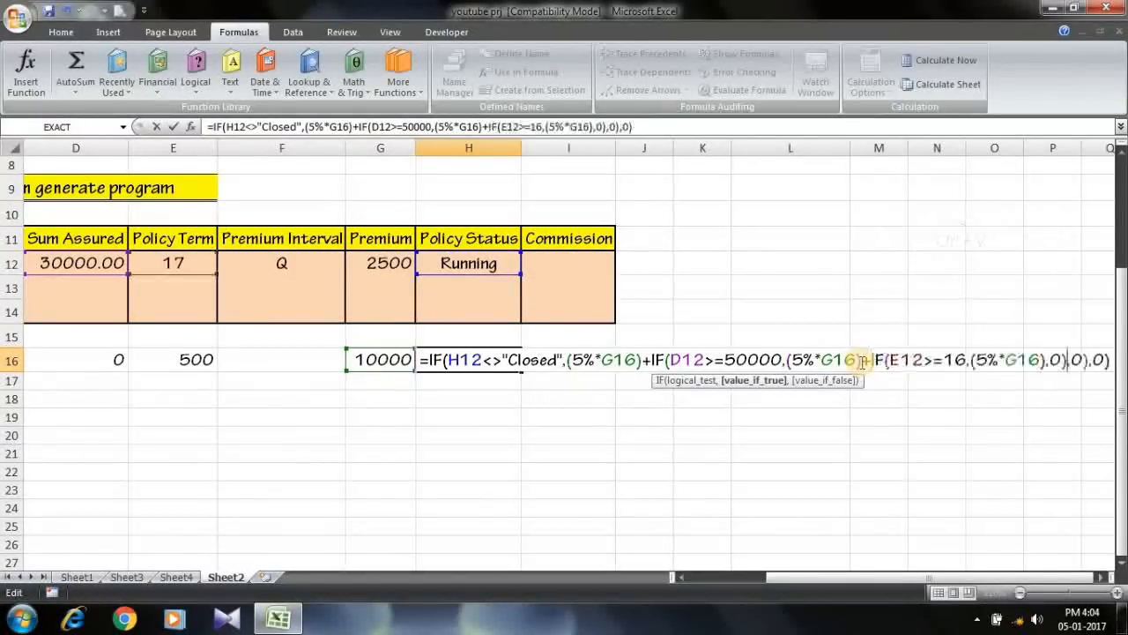
pyautogui.press('Left')
pyautogui.press('Left')
pyautogui.press('Left')
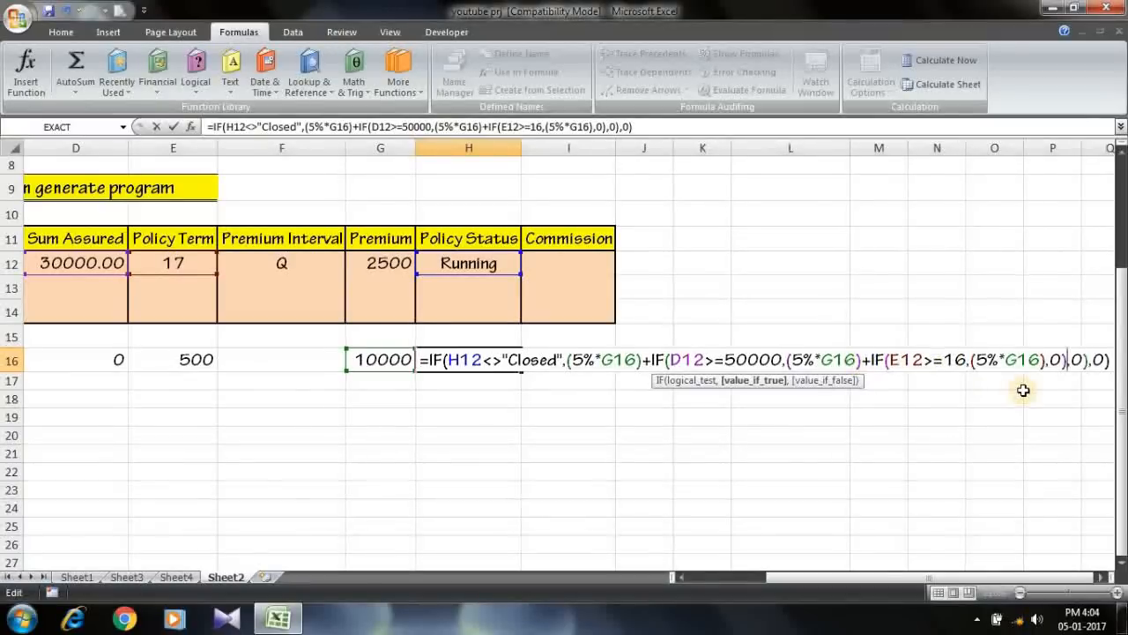
pyautogui.press('Return')
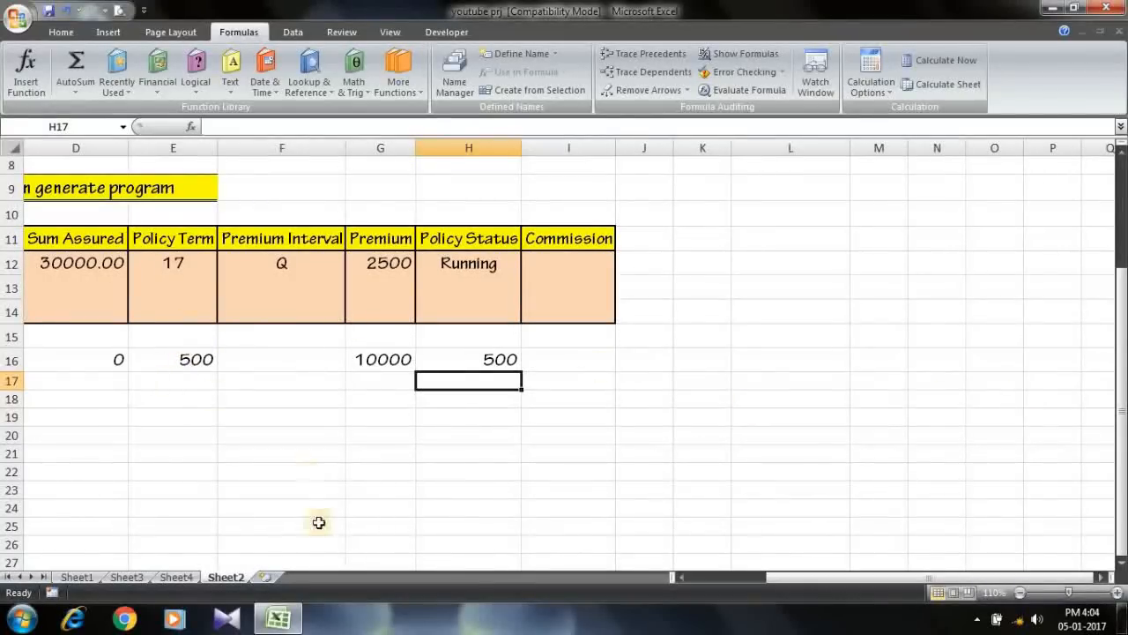
# Step: Delete the separate policy term and sum assured formulas from E16 and D16
pyautogui.click(683, 578)
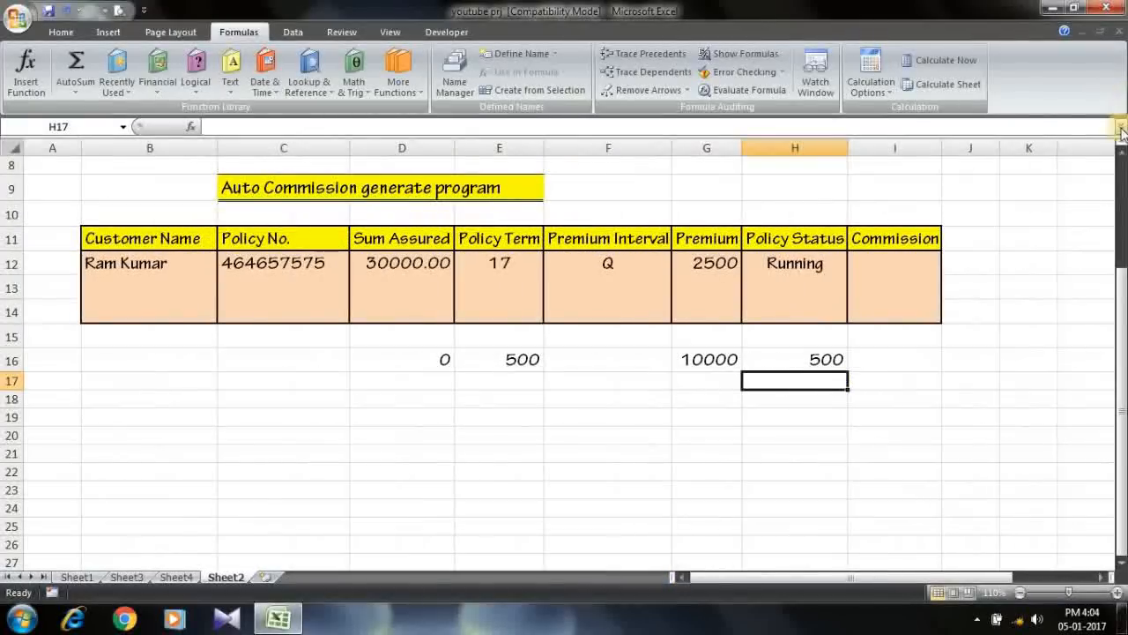
pyautogui.click(1122, 153)
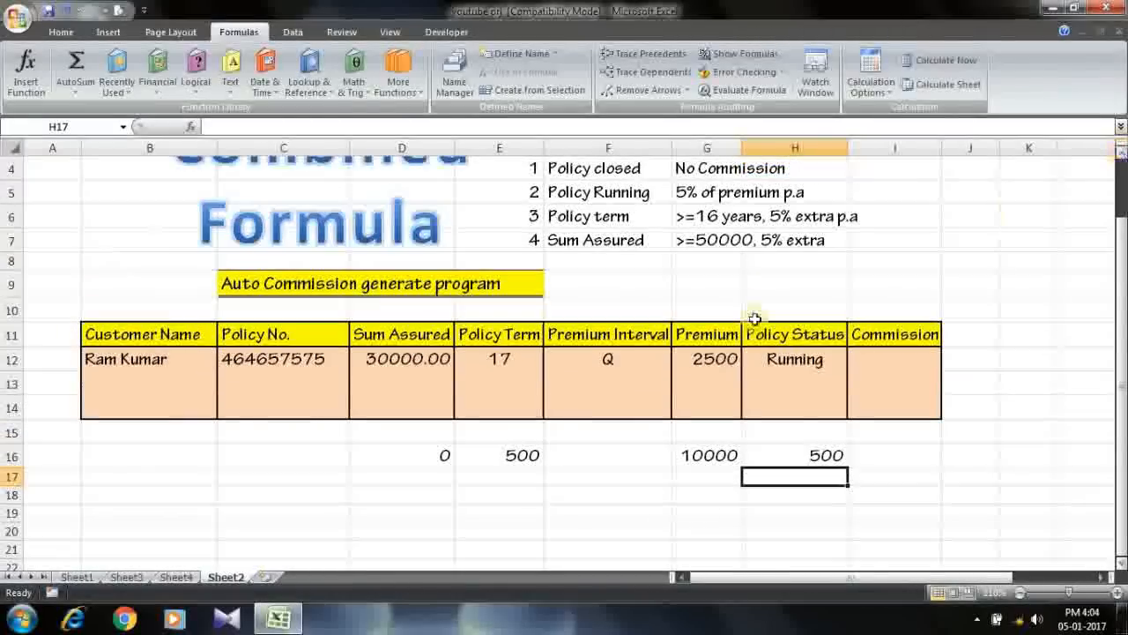
pyautogui.click(503, 455)
pyautogui.press('Delete')
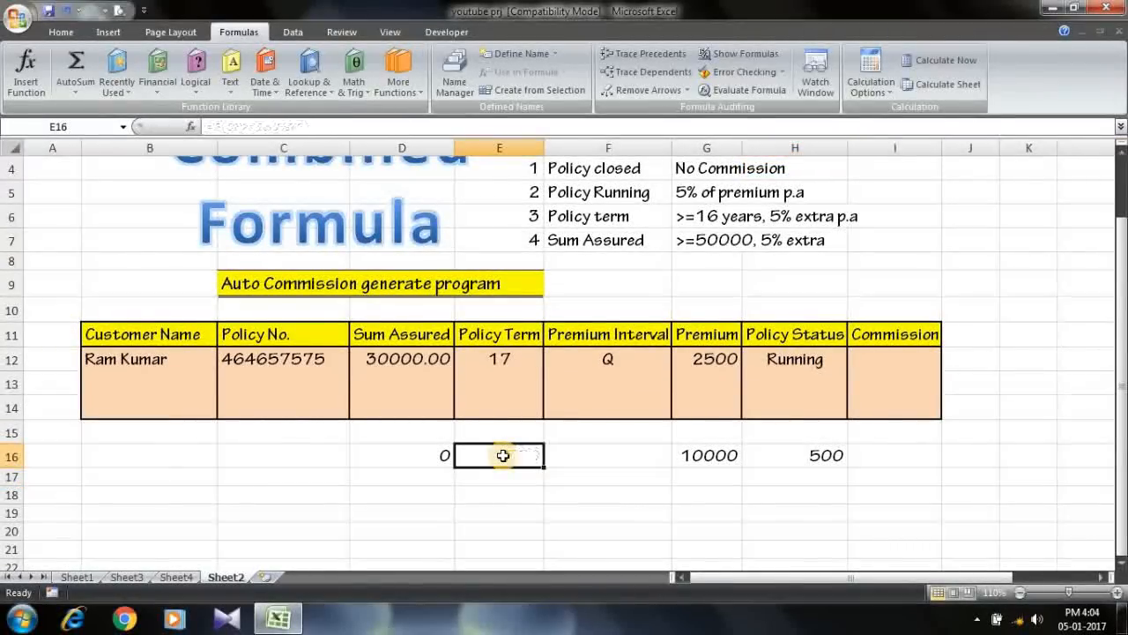
pyautogui.press('Left')
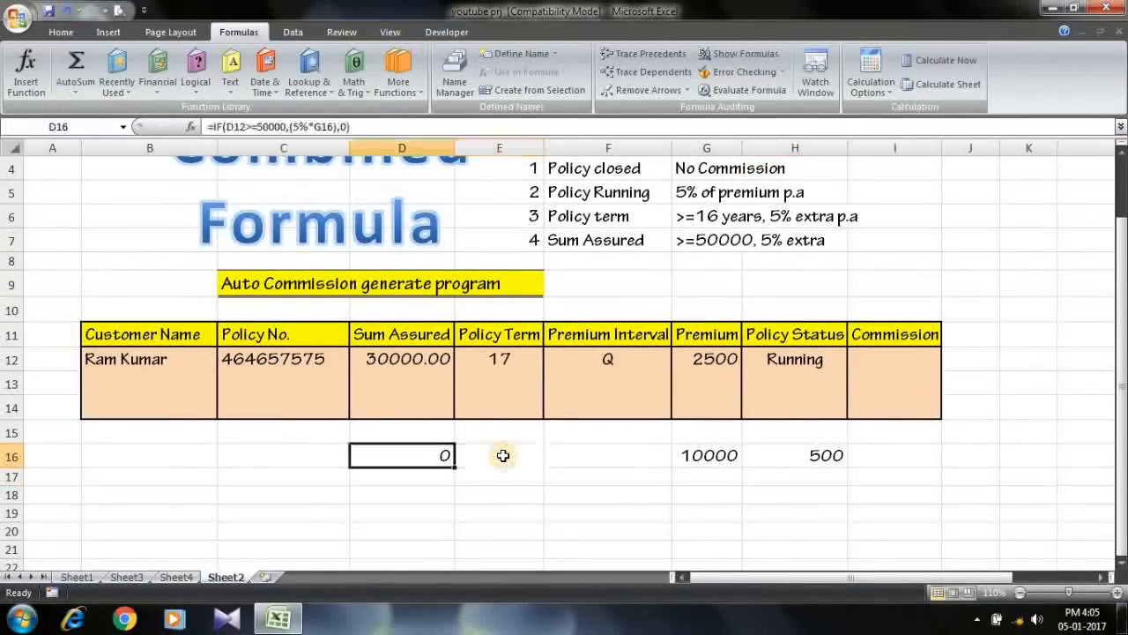
pyautogui.press('Delete')
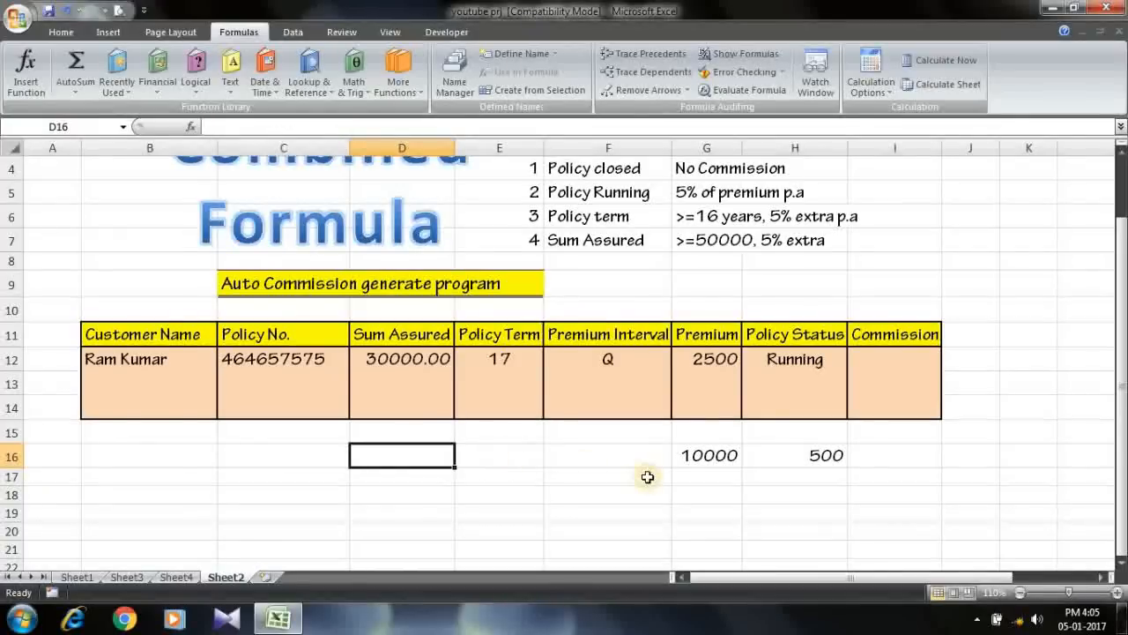
# Step: Trace the precedents of the combined formula in H16, and remove the tracing arrows after viewing them
pyautogui.click(774, 458)
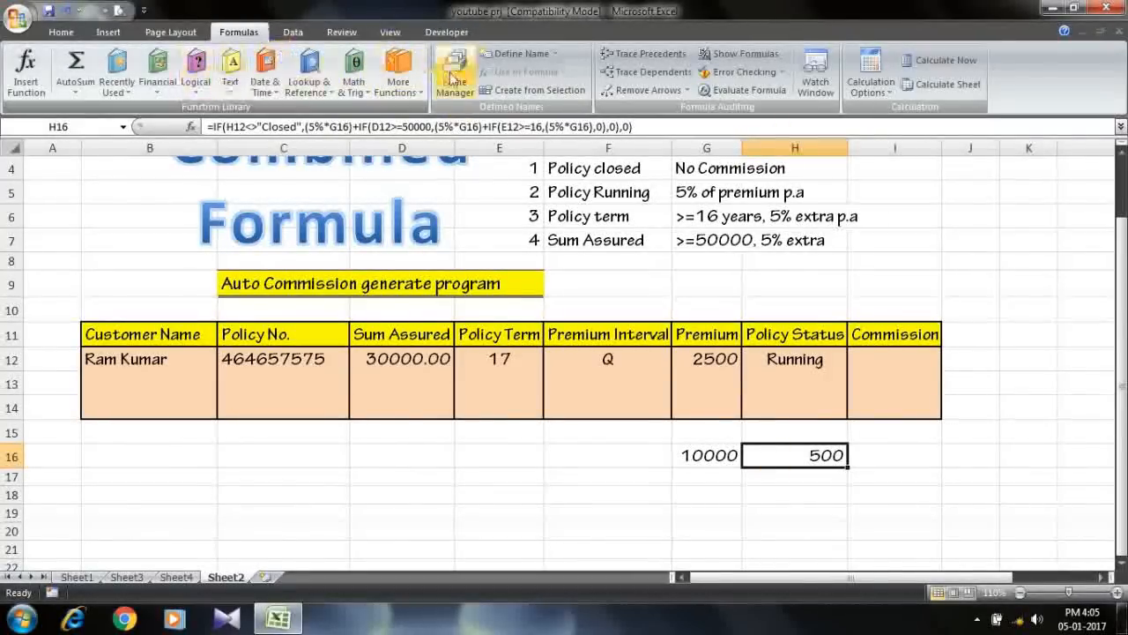
pyautogui.click(628, 57)
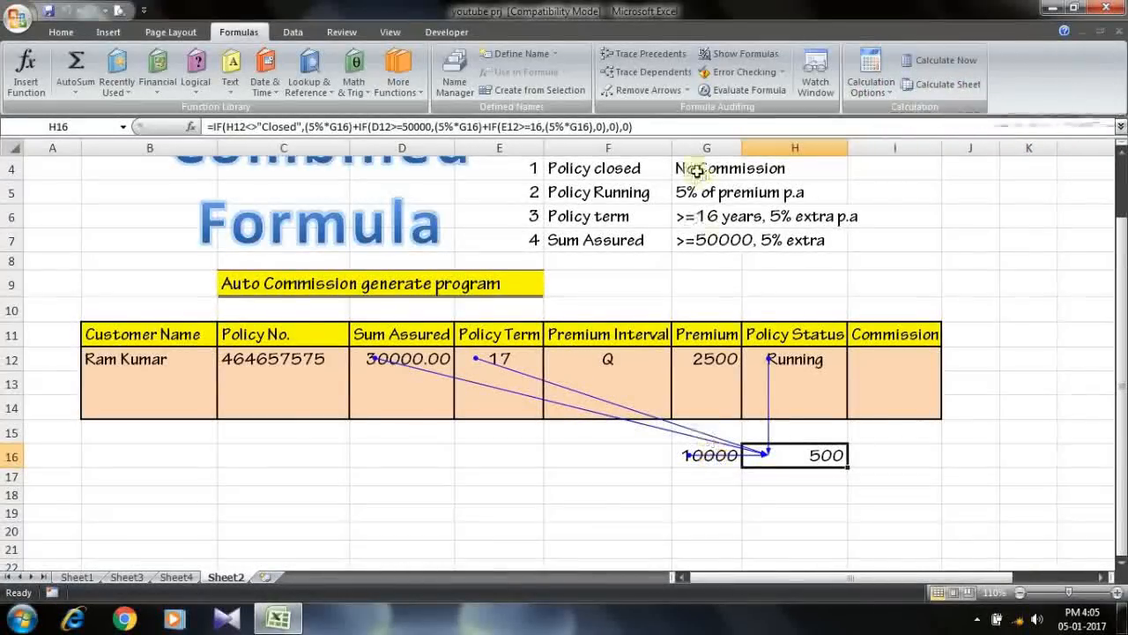
pyautogui.click(650, 88)
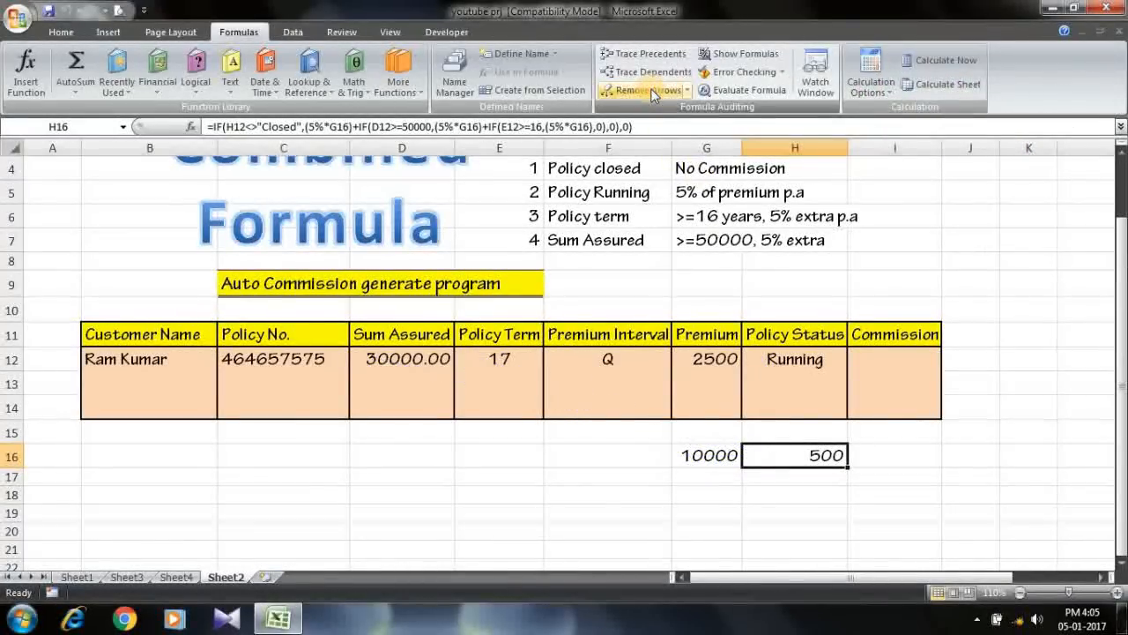
pyautogui.doubleClick(694, 456)
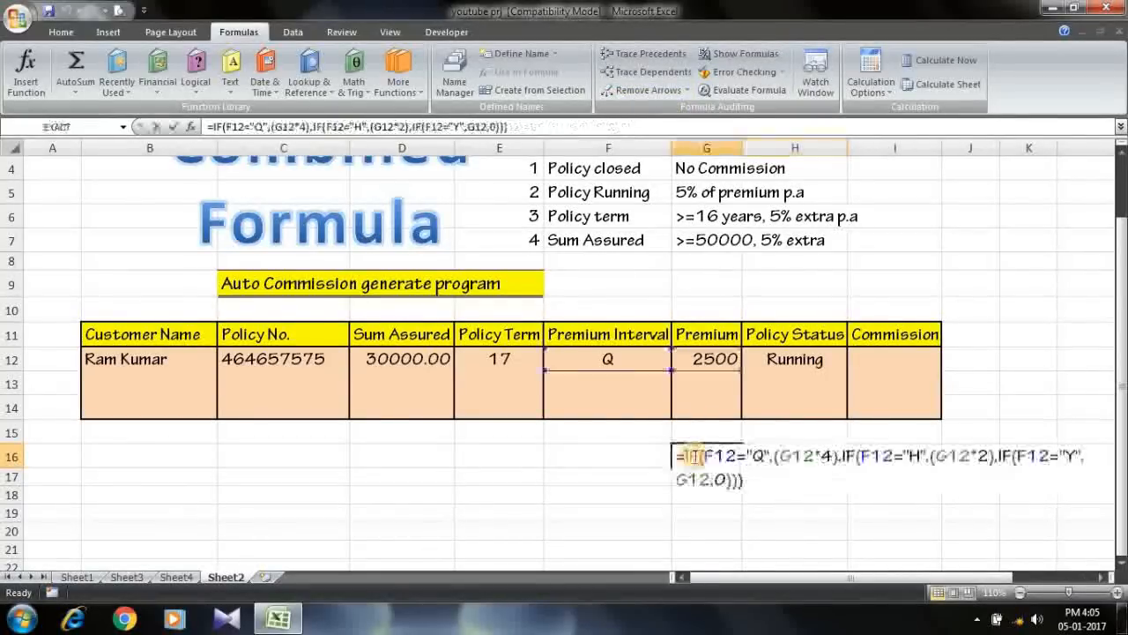
pyautogui.click(753, 488)
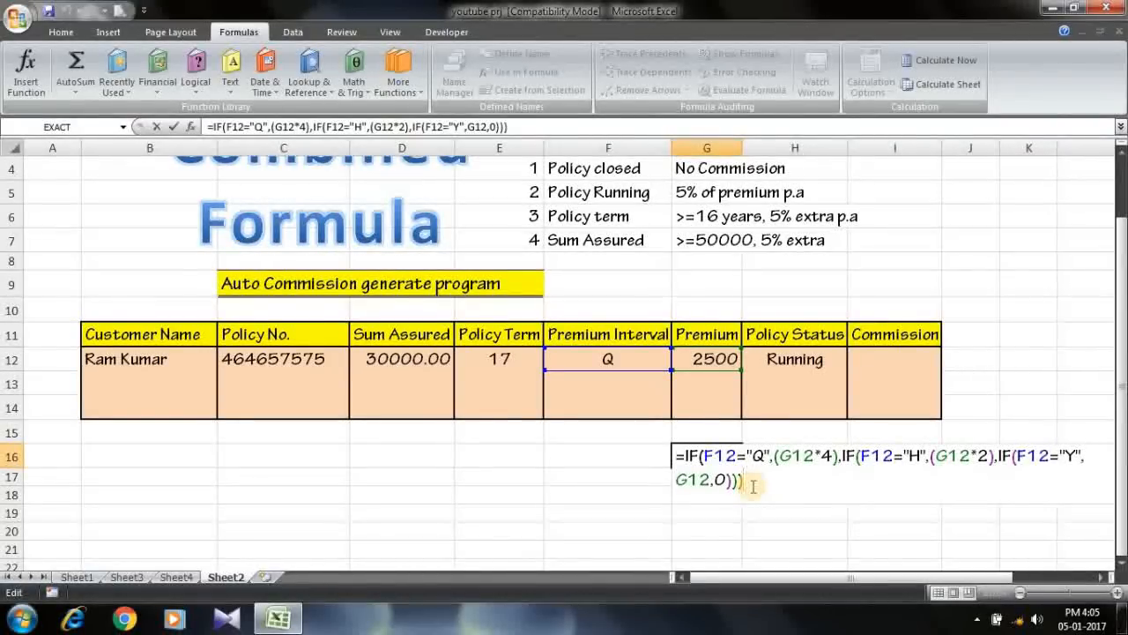
pyautogui.press('Return')
pyautogui.press('Left')
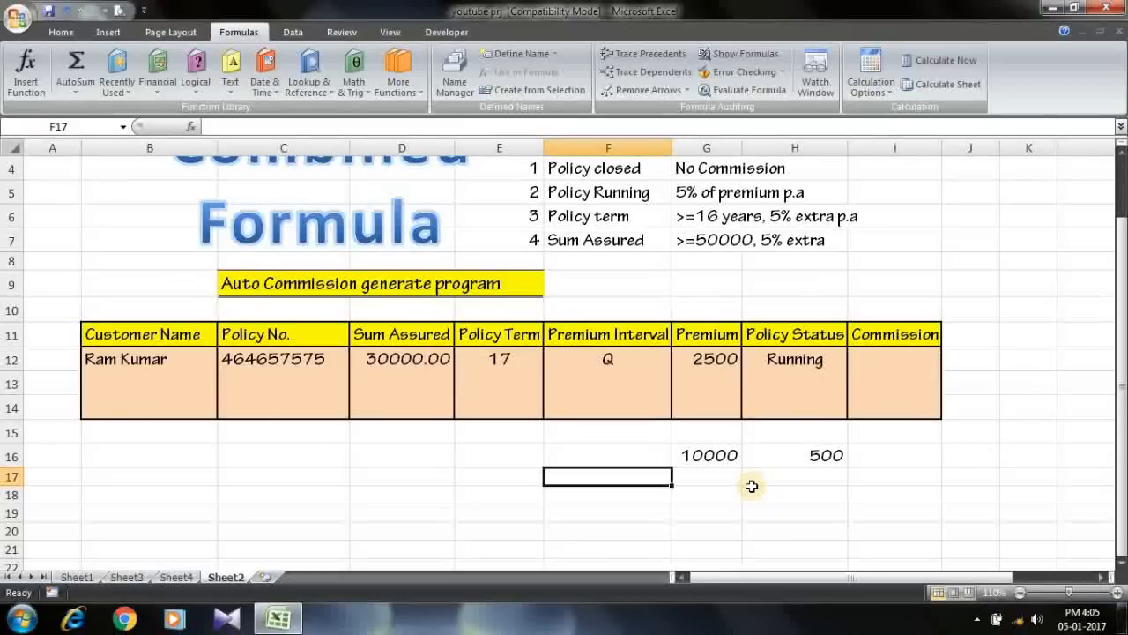
pyautogui.press('Up')
pyautogui.press('Right')
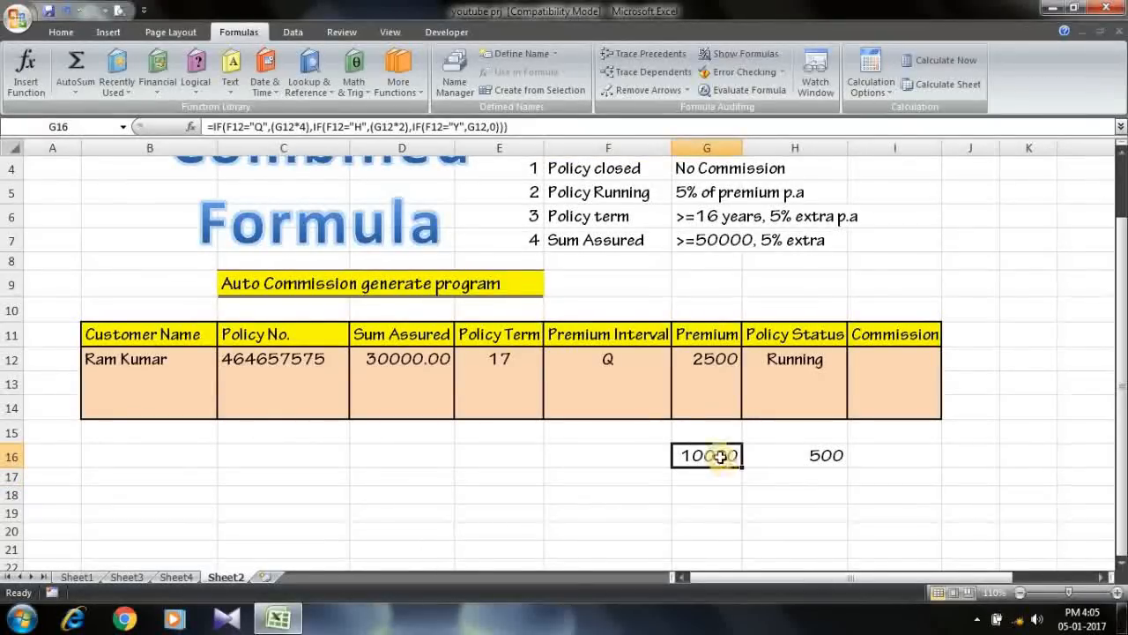
# Step: Copy the expression IF(F12="Q",(G12*4),IF(F12="H",(G12*2),IF(F12="Y",G12,0))) from G16 without its equals sign, leaving the cell's formula as it is
pyautogui.doubleClick(720, 455)
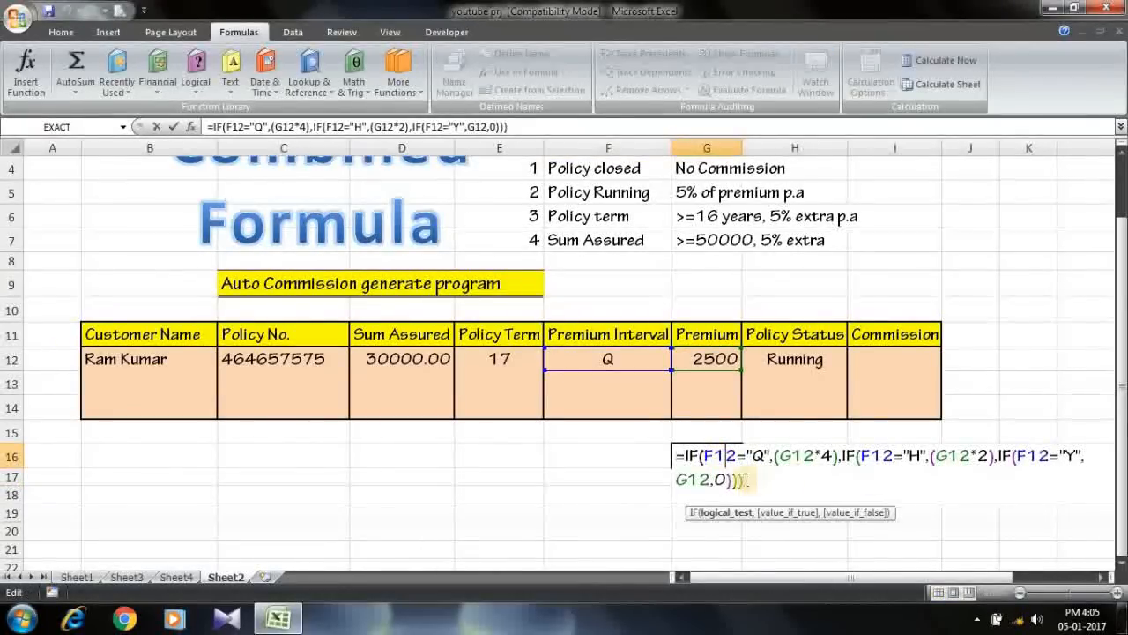
pyautogui.click(745, 480)
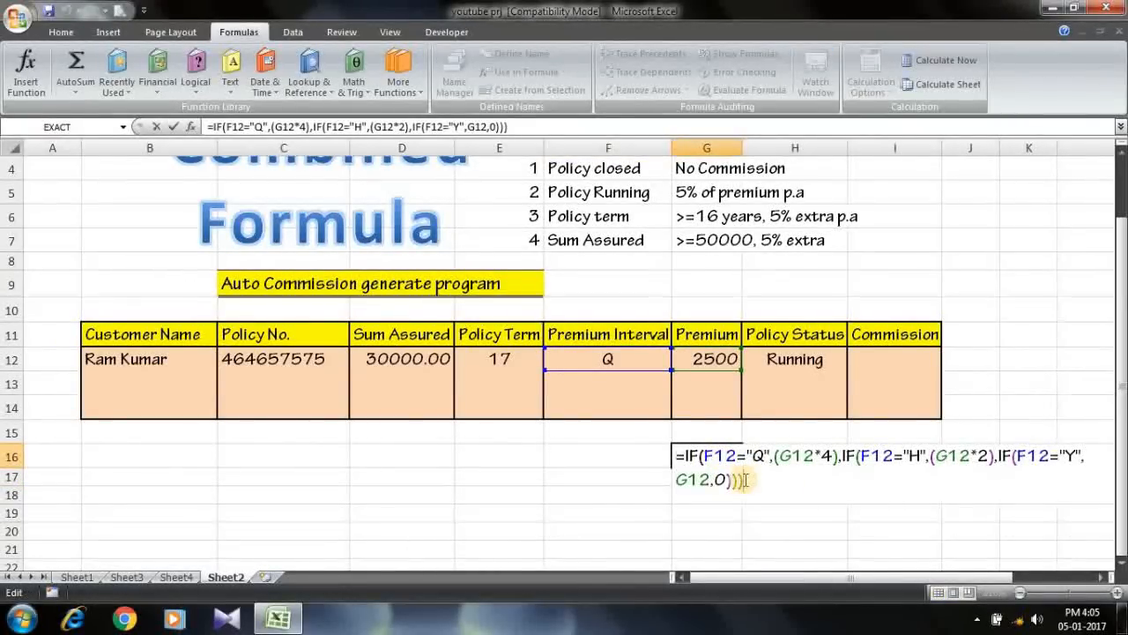
pyautogui.hotkey('shift', 'Left')
pyautogui.hotkey('shift', 'Left')
pyautogui.hotkey('shift', 'Left')
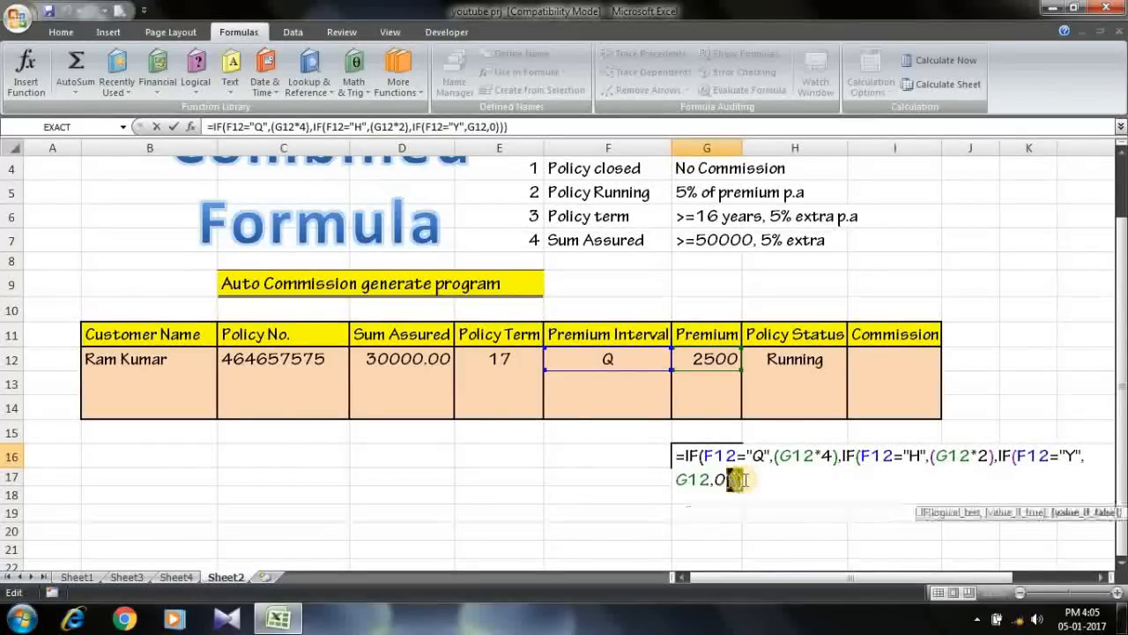
pyautogui.hotkey('shift', 'Left')
pyautogui.hotkey('shift', 'Left')
pyautogui.hotkey('shift', 'Left')
pyautogui.hotkey('shift', 'Left')
pyautogui.hotkey('shift', 'Left')
pyautogui.hotkey('shift', 'Left')
pyautogui.hotkey('shift', 'Left')
pyautogui.hotkey('shift', 'Left')
pyautogui.hotkey('shift', 'Left')
pyautogui.hotkey('shift', 'Left')
pyautogui.hotkey('shift', 'Left')
pyautogui.hotkey('shift', 'Left')
pyautogui.hotkey('shift', 'Left')
pyautogui.hotkey('shift', 'Left')
pyautogui.hotkey('shift', 'Left')
pyautogui.hotkey('shift', 'Left')
pyautogui.hotkey('shift', 'Left')
pyautogui.hotkey('shift', 'Left')
pyautogui.hotkey('shift', 'Left')
pyautogui.hotkey('shift', 'Left')
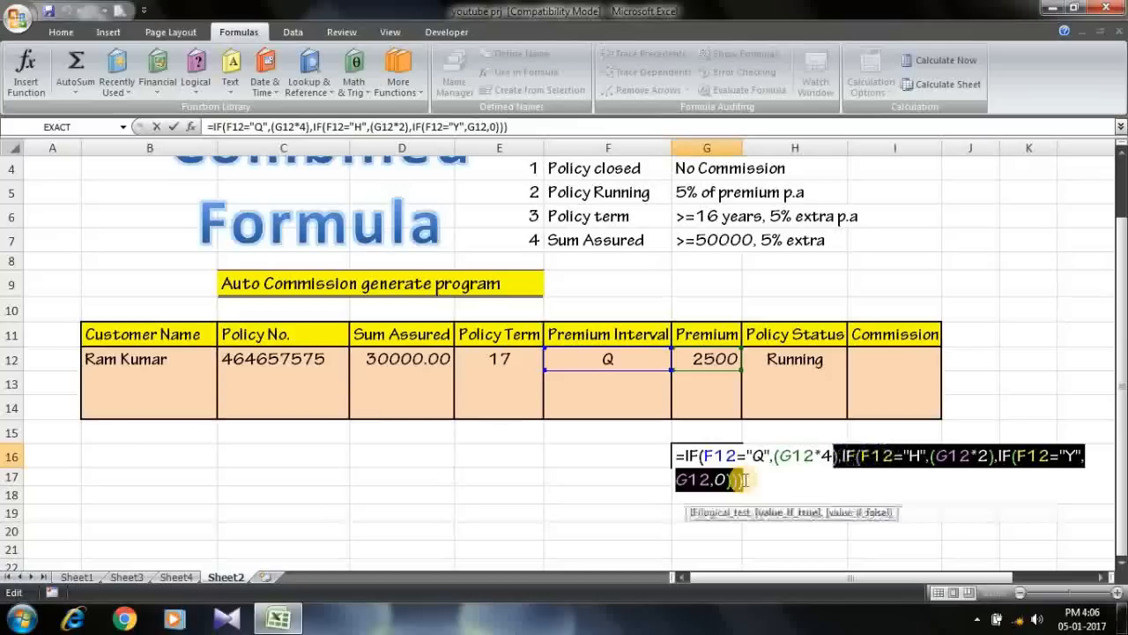
pyautogui.hotkey('shift', 'Left')
pyautogui.hotkey('shift', 'Left')
pyautogui.hotkey('shift', 'Left')
pyautogui.hotkey('shift', 'Left')
pyautogui.hotkey('shift', 'Left')
pyautogui.hotkey('shift', 'Left')
pyautogui.hotkey('shift', 'Left')
pyautogui.hotkey('shift', 'Left')
pyautogui.hotkey('shift', 'Left')
pyautogui.hotkey('shift', 'Left')
pyautogui.hotkey('shift', 'Left')
pyautogui.hotkey('shift', 'Left')
pyautogui.hotkey('shift', 'Left')
pyautogui.hotkey('ctrl', 'c')
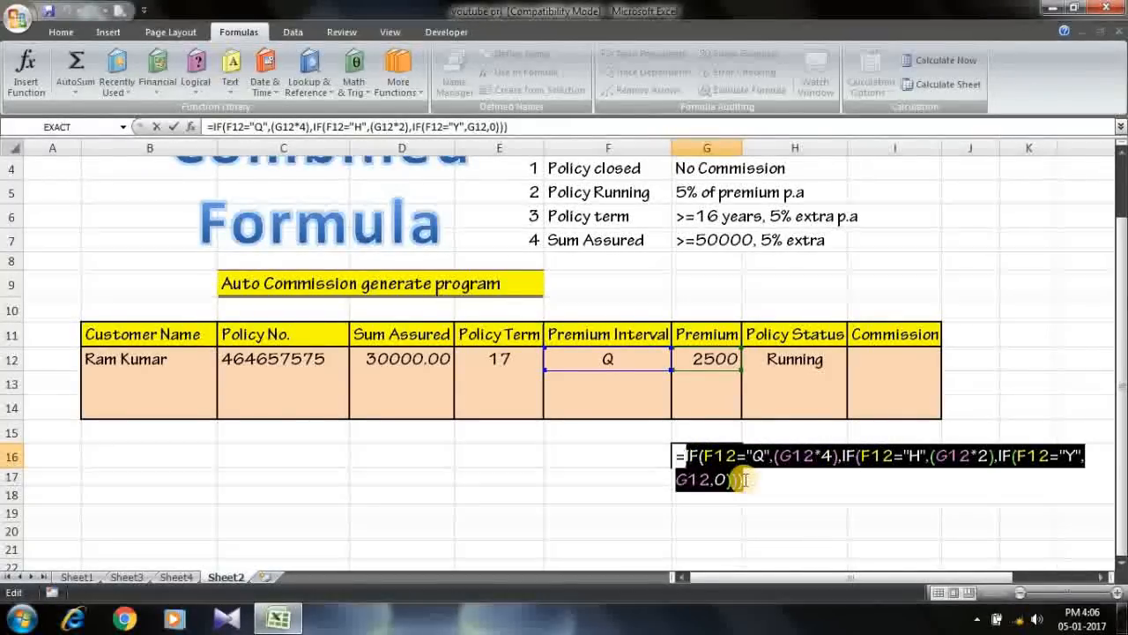
pyautogui.press('Return')
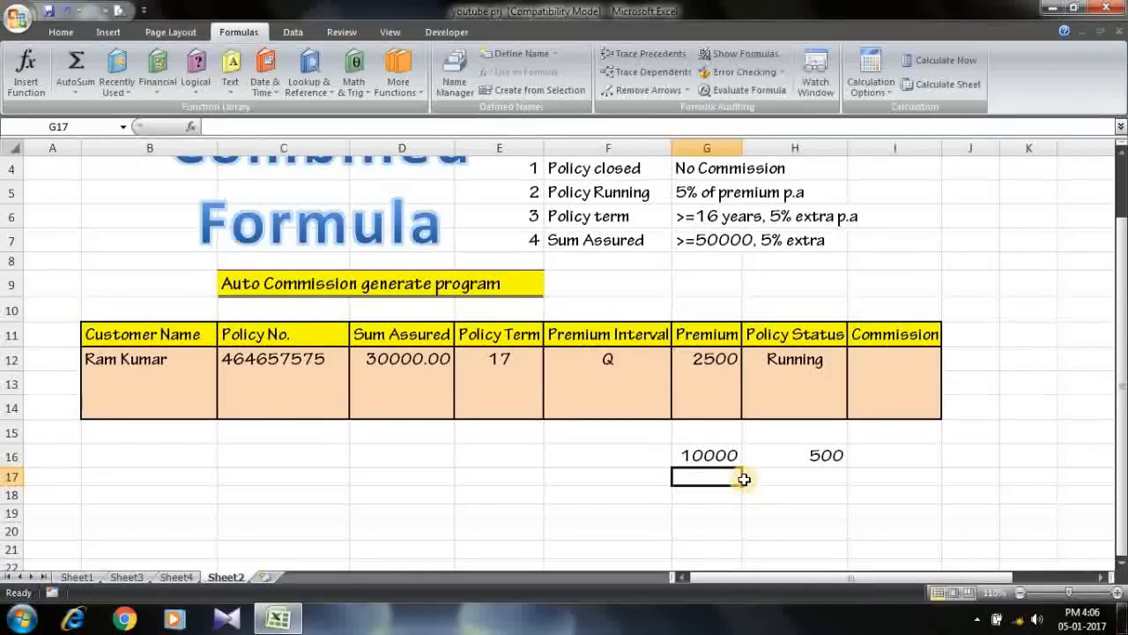
# Step: In H16's formula, replace the first G16 reference, in the true result of the H12<>"Closed" condition, with the copied premium interval expression
pyautogui.click(796, 457)
pyautogui.doubleClick(796, 456)
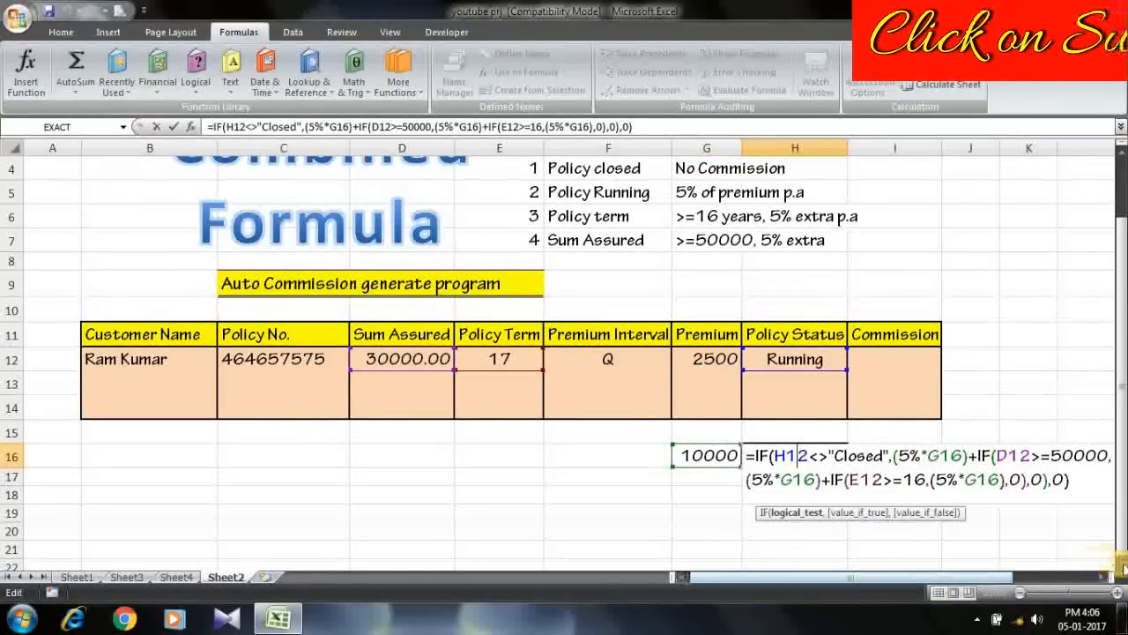
pyautogui.click(1122, 565)
pyautogui.click(1123, 565)
pyautogui.click(1122, 565)
pyautogui.click(1123, 565)
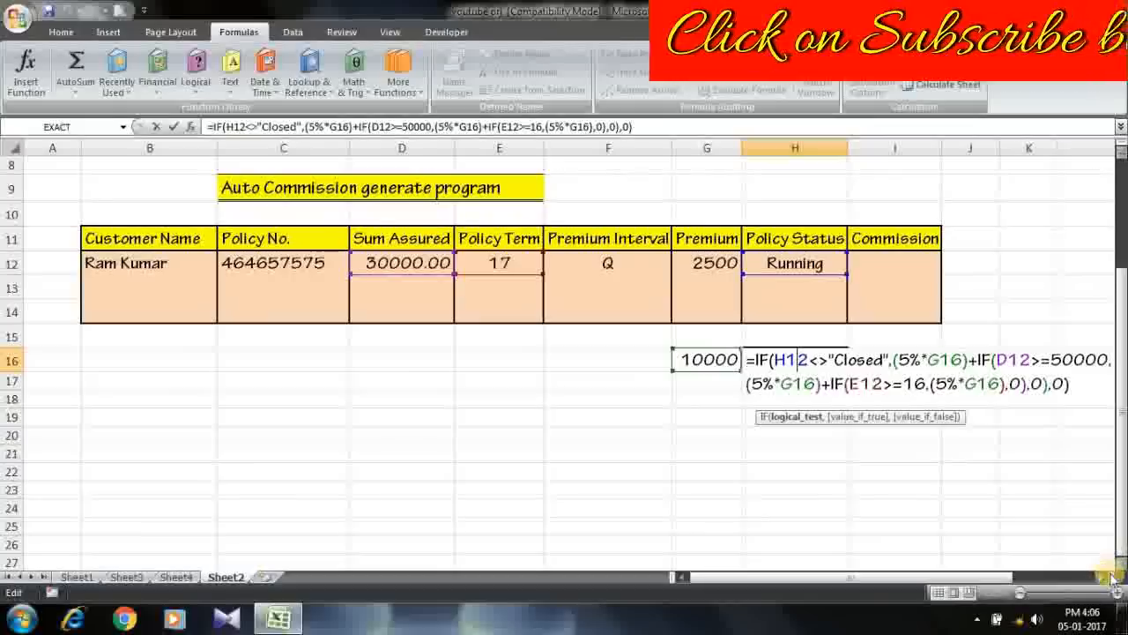
pyautogui.click(1110, 577)
pyautogui.click(1110, 577)
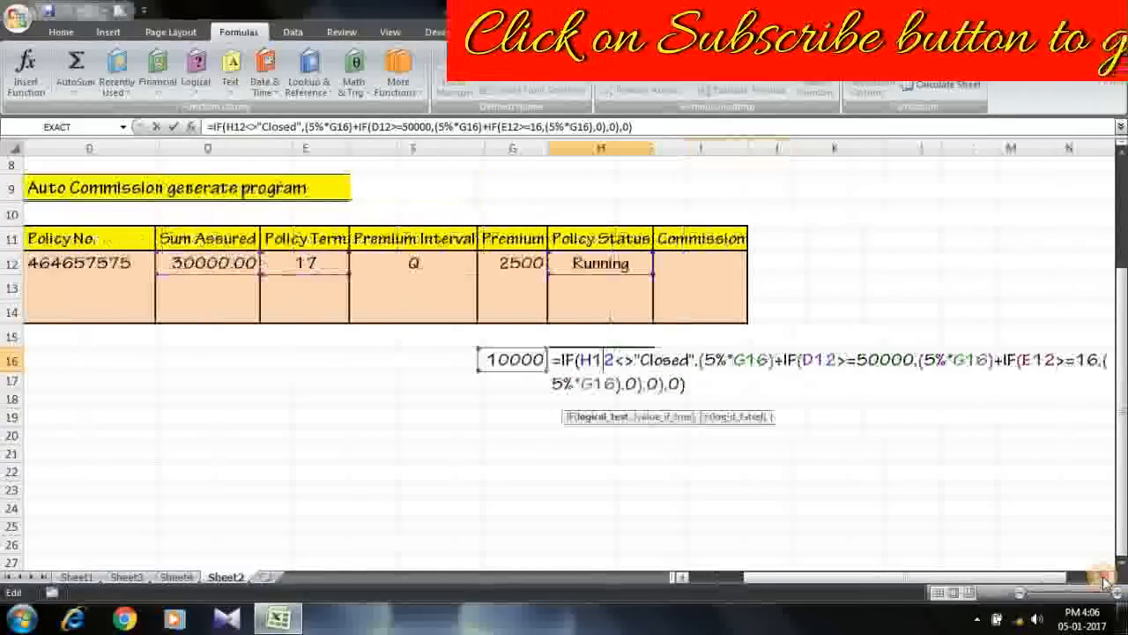
pyautogui.click(1108, 579)
pyautogui.click(1108, 579)
pyautogui.click(1108, 578)
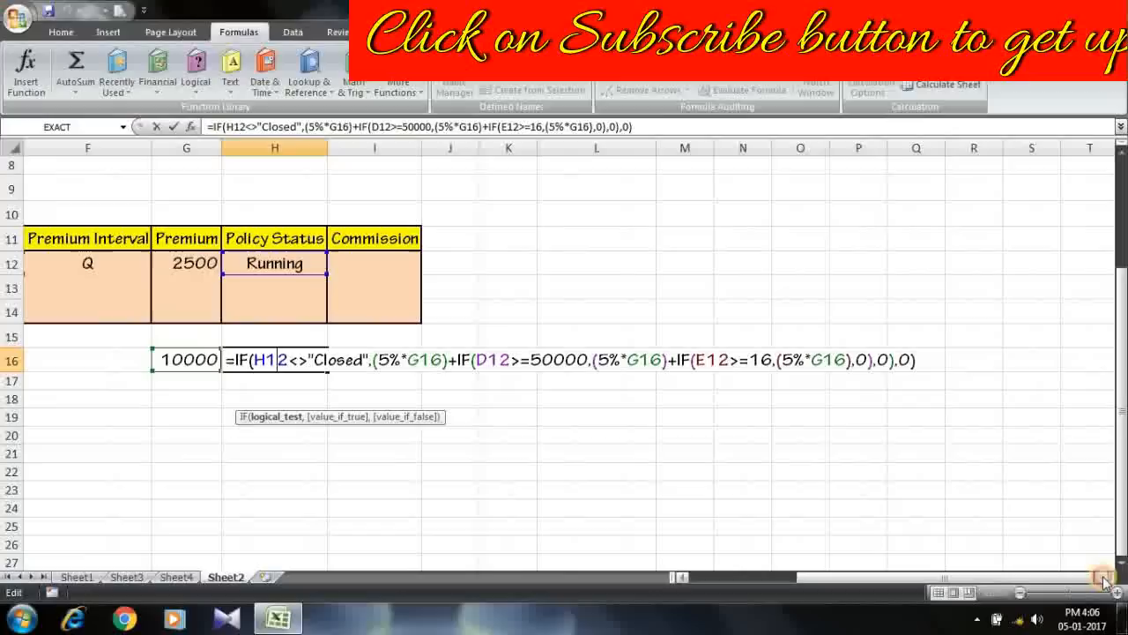
pyautogui.click(442, 359)
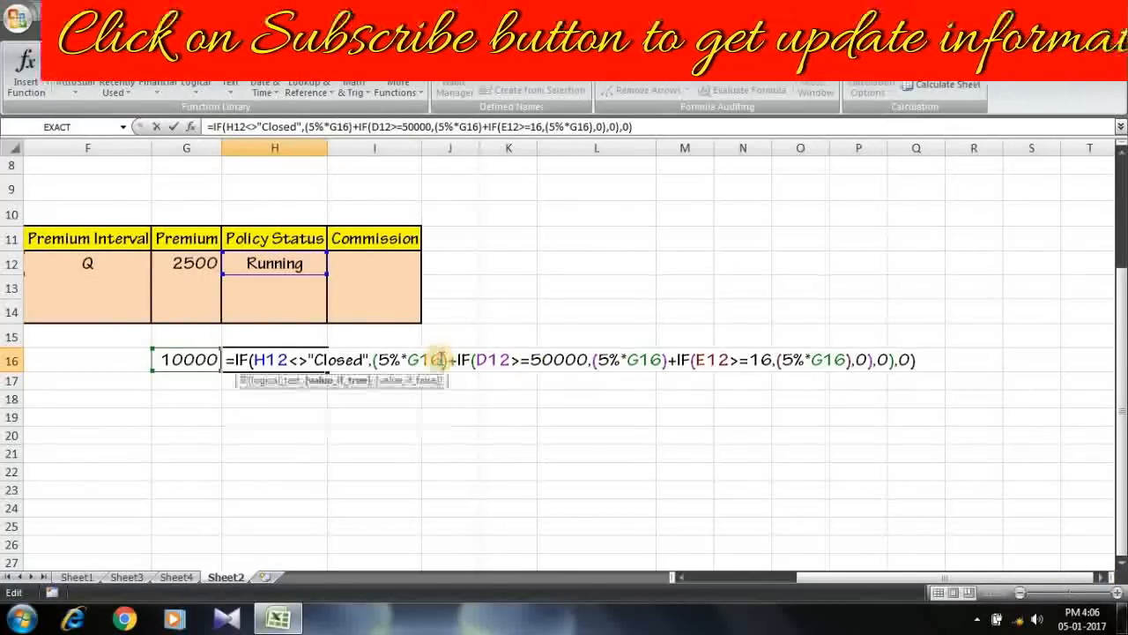
pyautogui.press('BackSpace')
pyautogui.press('BackSpace')
pyautogui.press('BackSpace')
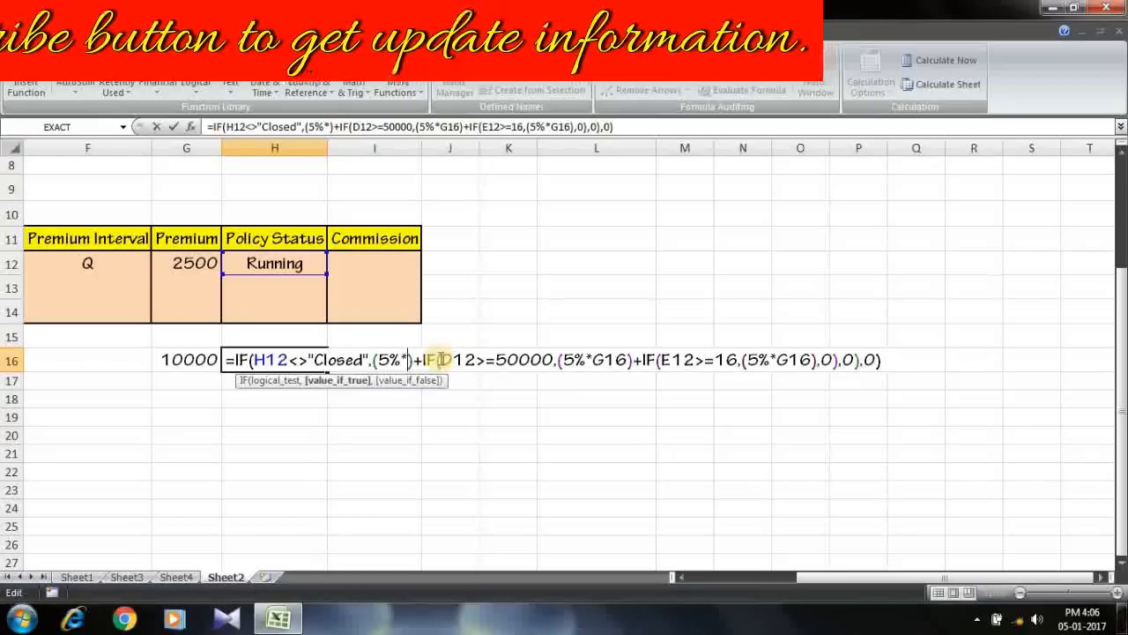
pyautogui.hotkey('ctrl', 'v')
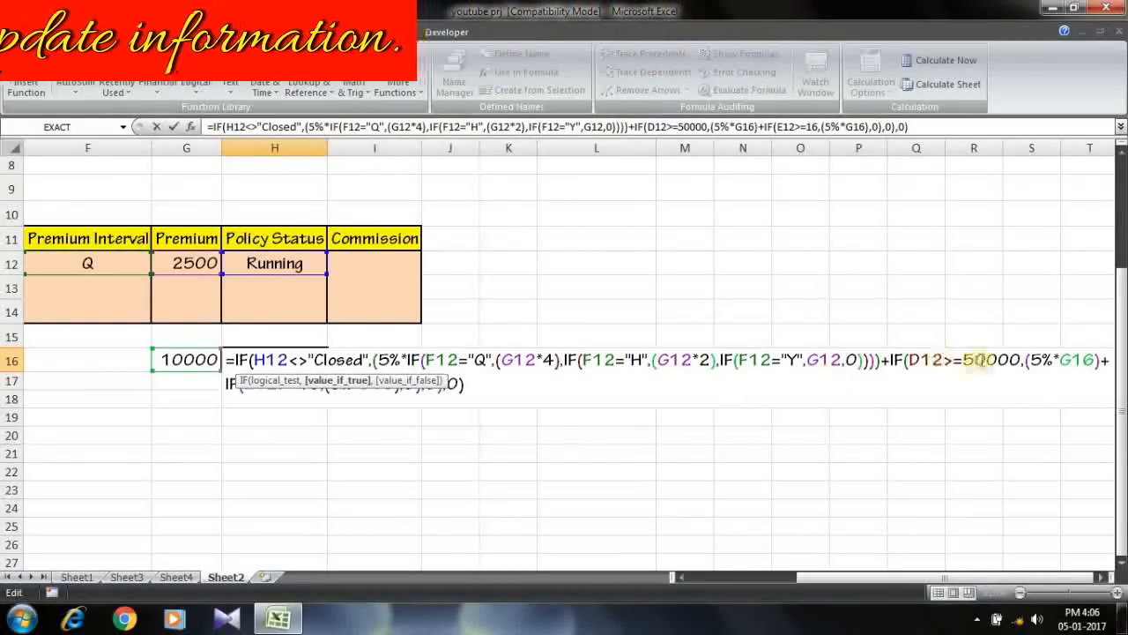
# Step: Replace the G16 reference in the true result of the D12>=50000 condition with the copied premium interval expression
pyautogui.click(1091, 360)
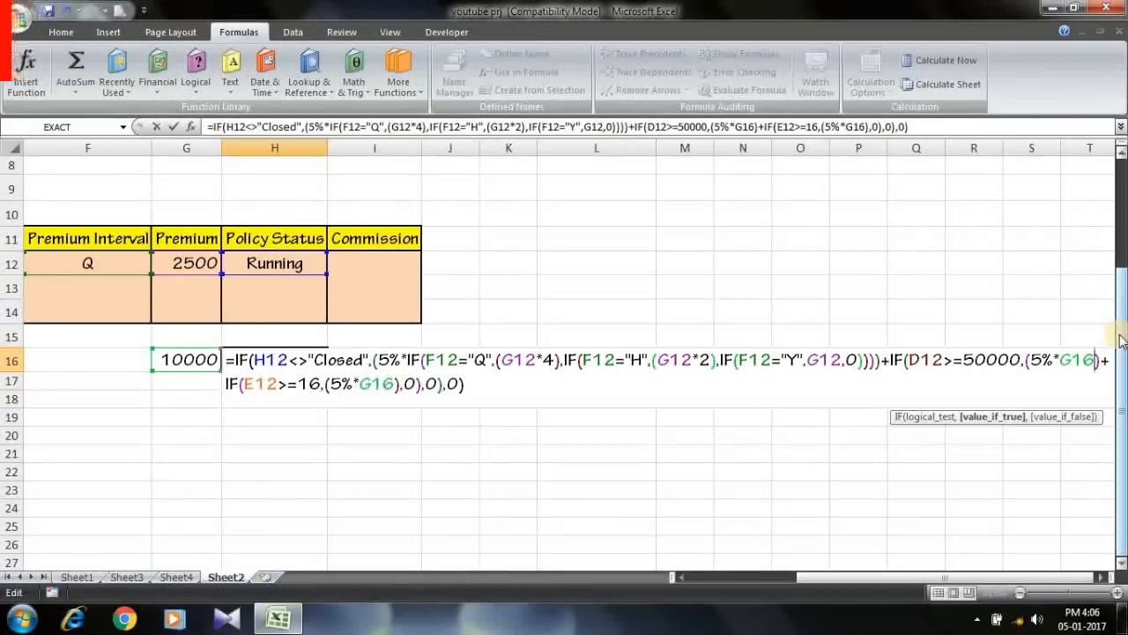
pyautogui.press('BackSpace')
pyautogui.press('BackSpace')
pyautogui.press('BackSpace')
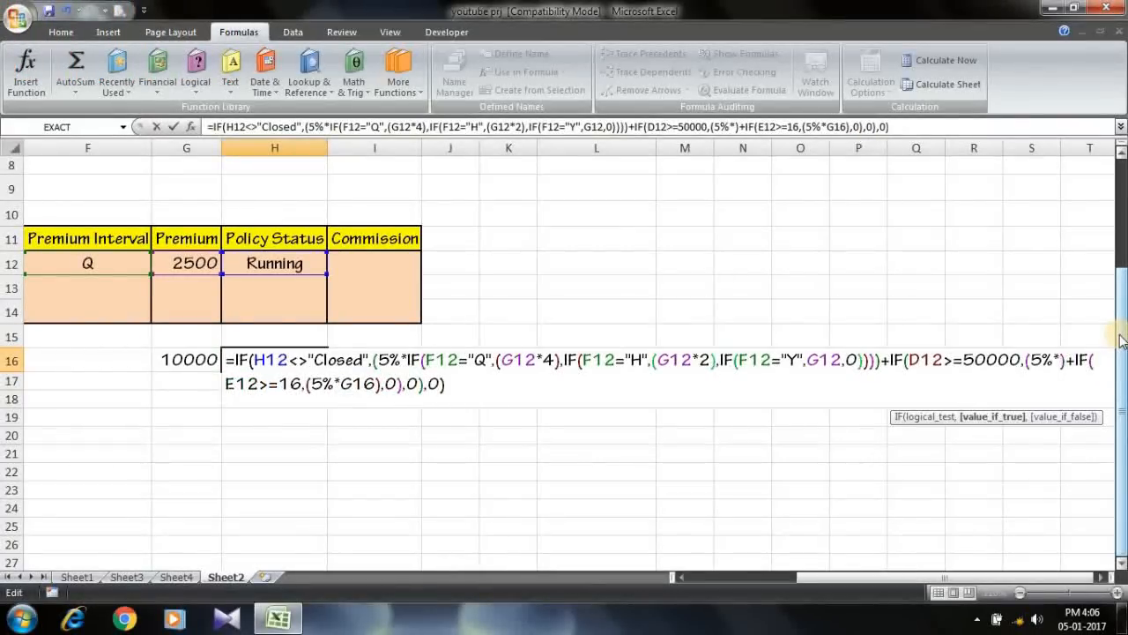
pyautogui.hotkey('ctrl', 'v')
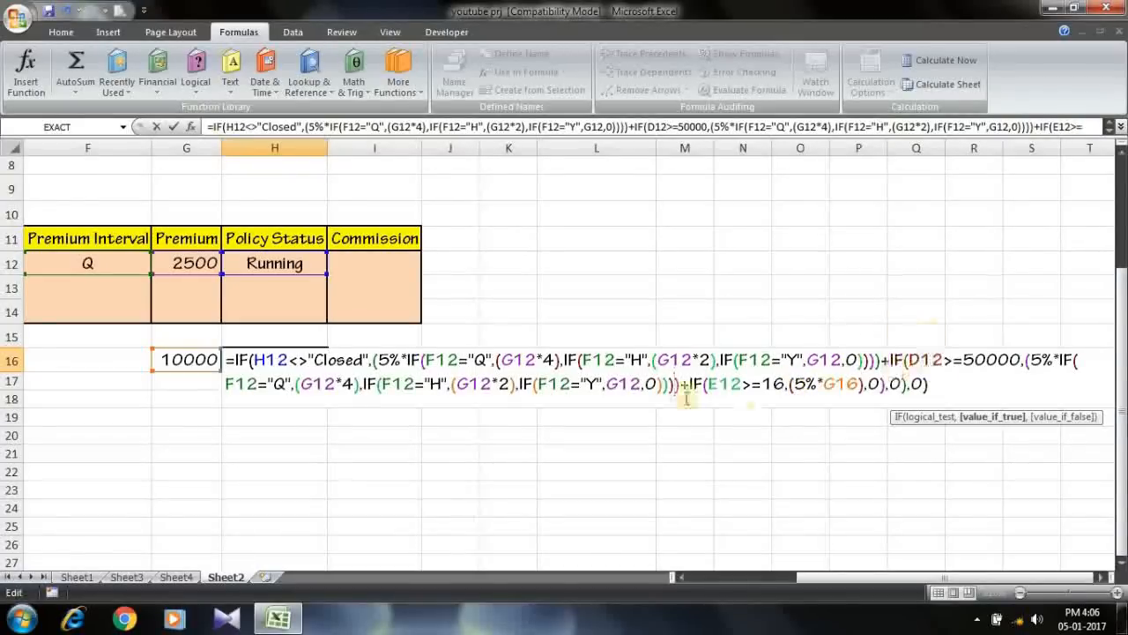
# Step: Replace the G16 reference in the E12>=16 condition with the copied expression, commit the formula, and delete the separate premium interval formula from G16
pyautogui.click(858, 383)
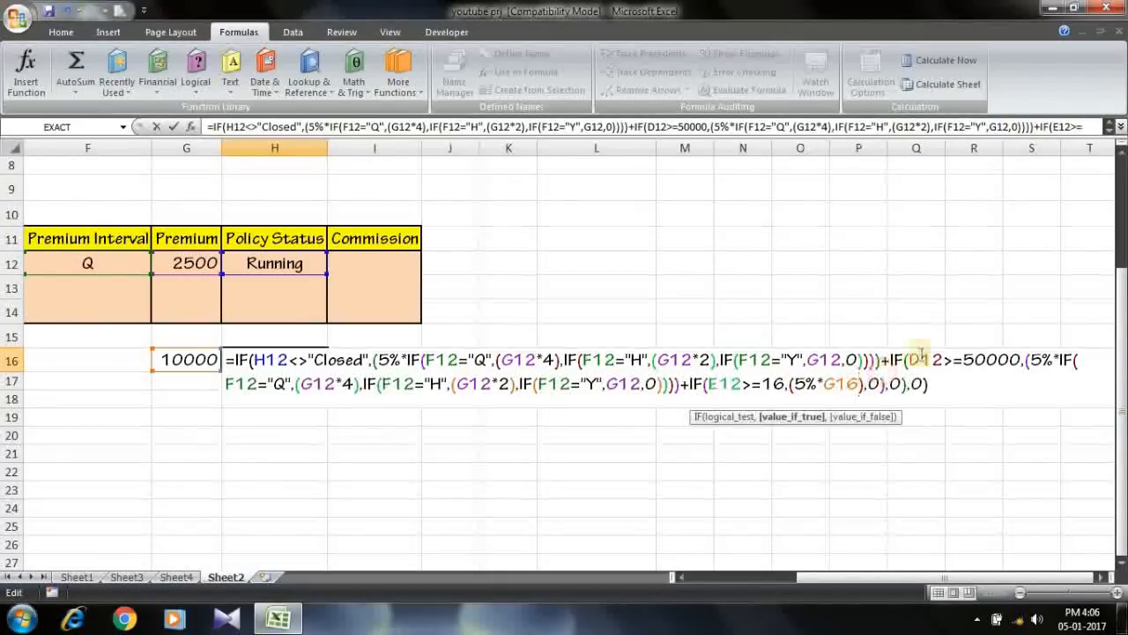
pyautogui.press('BackSpace')
pyautogui.press('BackSpace')
pyautogui.press('BackSpace')
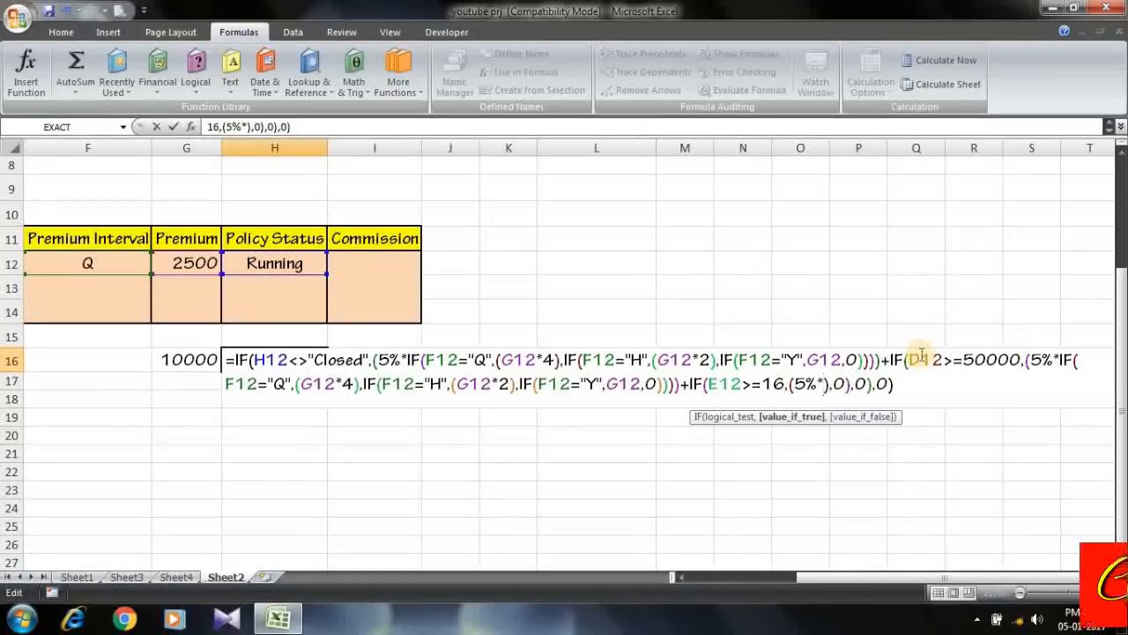
pyautogui.hotkey('ctrl', 'v')
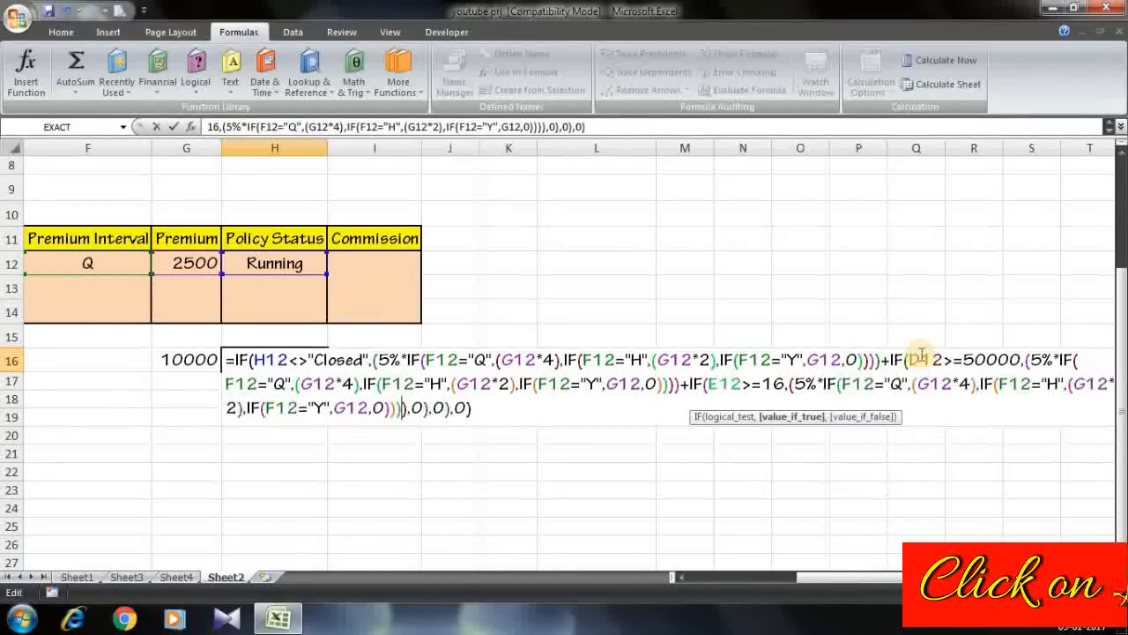
pyautogui.click(484, 409)
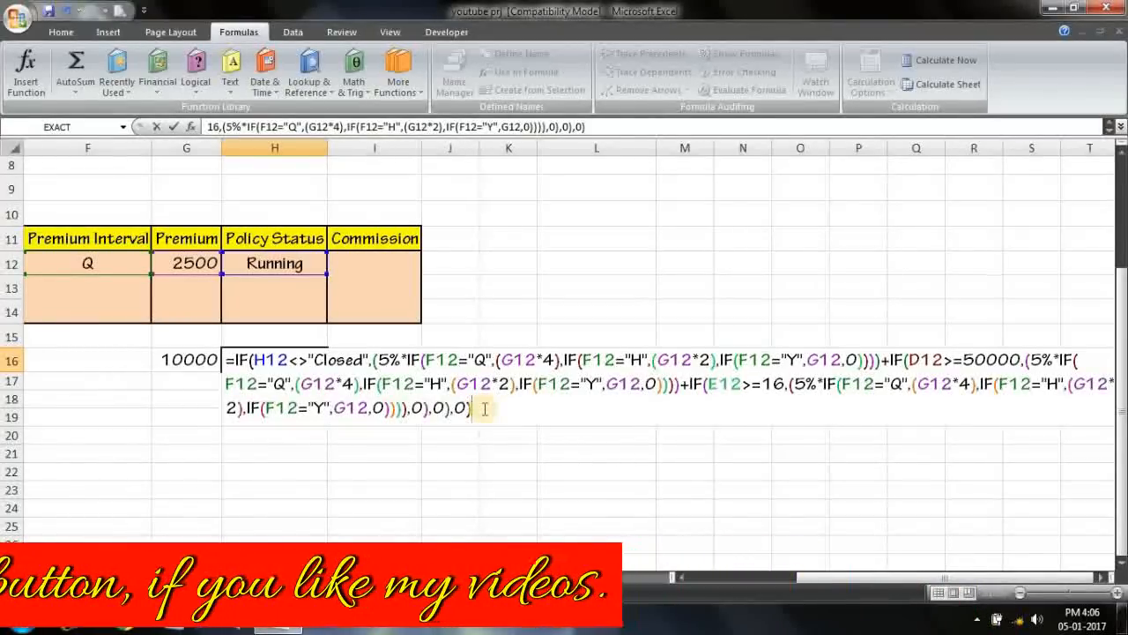
pyautogui.press('Return')
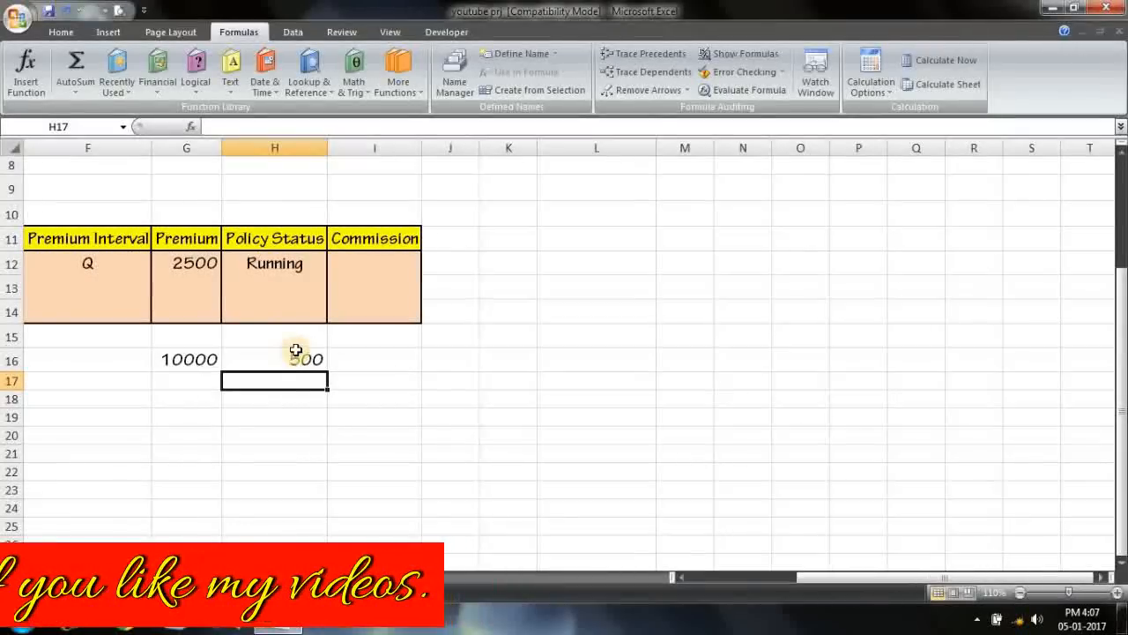
pyautogui.click(198, 364)
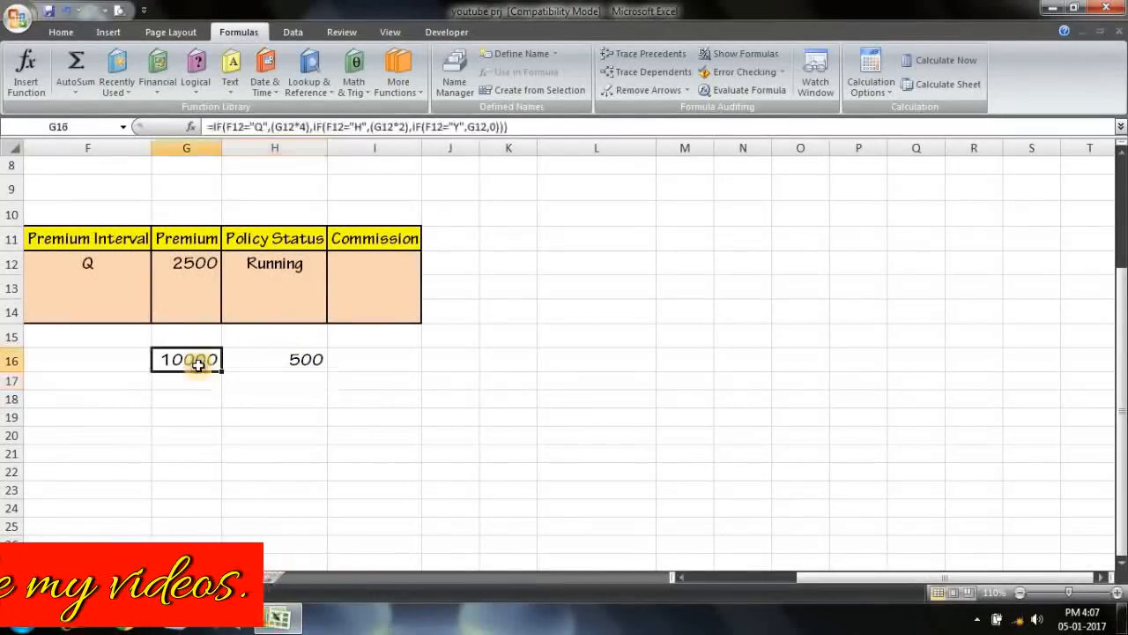
pyautogui.press('Delete')
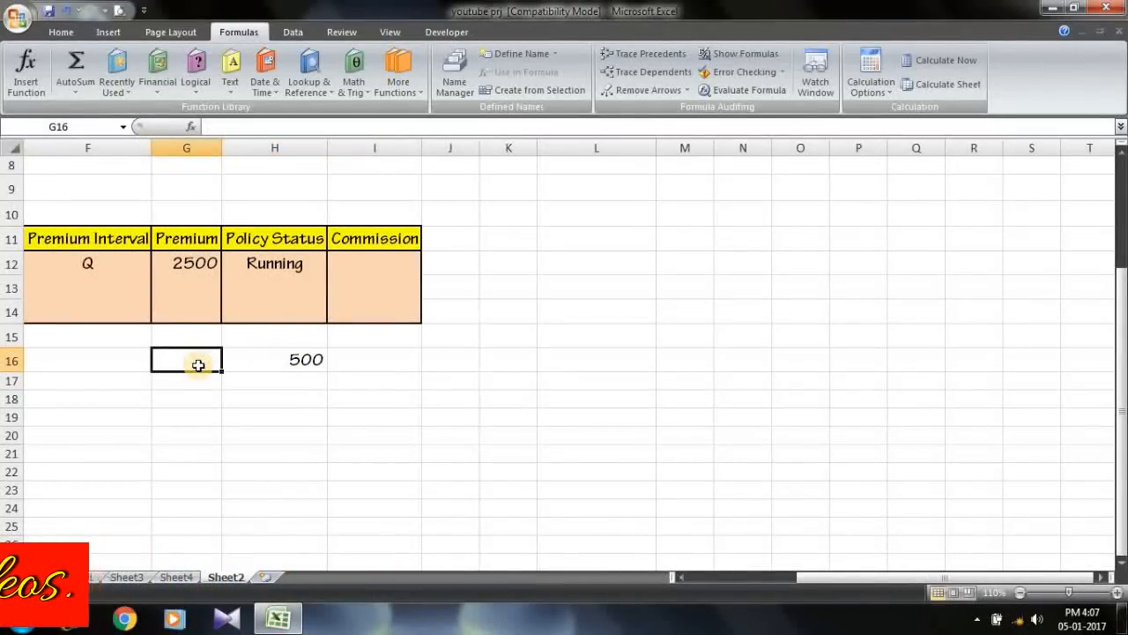
# Step: Copy the entire combined IF formula text from H16, including its equals sign, leaving the cell's formula as it is
pyautogui.click(270, 359)
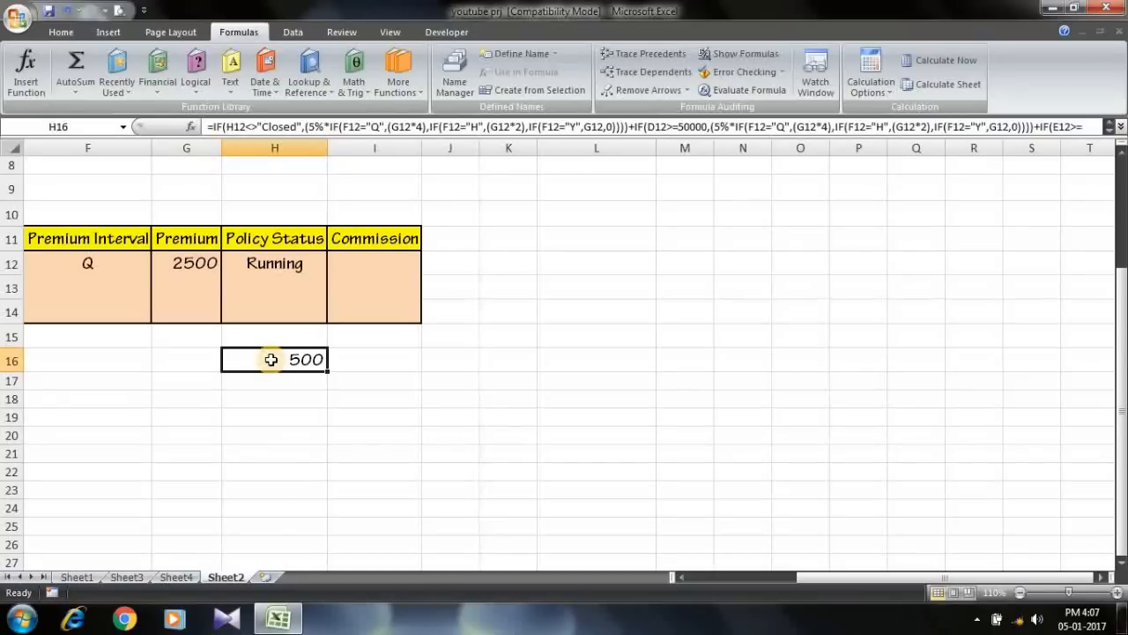
pyautogui.doubleClick(271, 359)
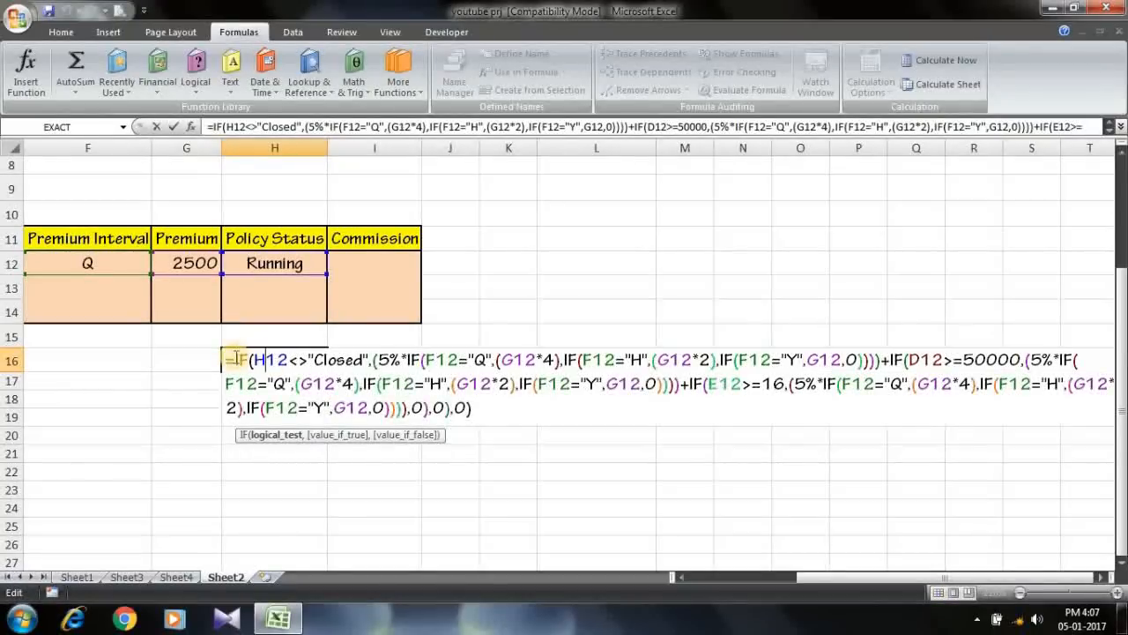
pyautogui.click(471, 411)
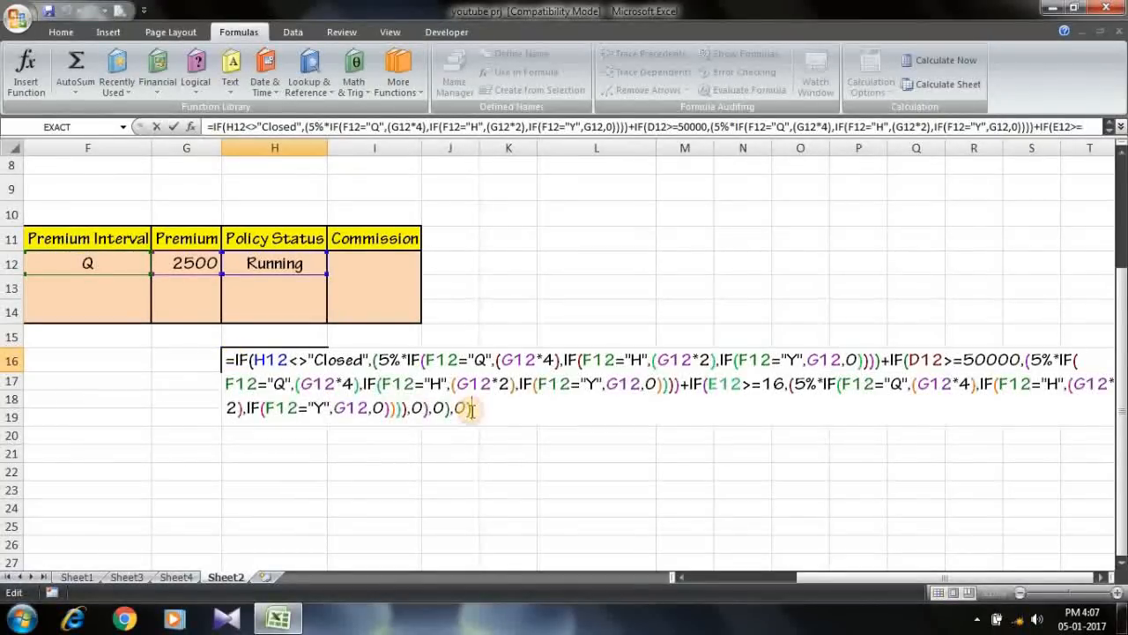
pyautogui.hotkey('shift', 'Left')
pyautogui.hotkey('shift', 'Left')
pyautogui.hotkey('shift', 'Left')
pyautogui.hotkey('shift', 'Left')
pyautogui.hotkey('shift', 'Left')
pyautogui.hotkey('shift', 'Left')
pyautogui.hotkey('shift', 'Left')
pyautogui.hotkey('shift', 'Left')
pyautogui.hotkey('shift', 'Left')
pyautogui.hotkey('shift', 'Left')
pyautogui.hotkey('shift', 'Left')
pyautogui.hotkey('shift', 'Left')
pyautogui.hotkey('shift', 'Left')
pyautogui.hotkey('shift', 'Left')
pyautogui.hotkey('shift', 'Left')
pyautogui.hotkey('shift', 'Left')
pyautogui.hotkey('shift', 'Left')
pyautogui.hotkey('shift', 'Left')
pyautogui.hotkey('shift', 'Left')
pyautogui.hotkey('shift', 'Left')
pyautogui.hotkey('shift', 'Left')
pyautogui.hotkey('shift', 'Left')
pyautogui.hotkey('shift', 'Left')
pyautogui.hotkey('shift', 'Left')
pyautogui.hotkey('shift', 'Left')
pyautogui.hotkey('shift', 'Left')
pyautogui.hotkey('shift', 'Left')
pyautogui.hotkey('shift', 'Left')
pyautogui.hotkey('shift', 'Left')
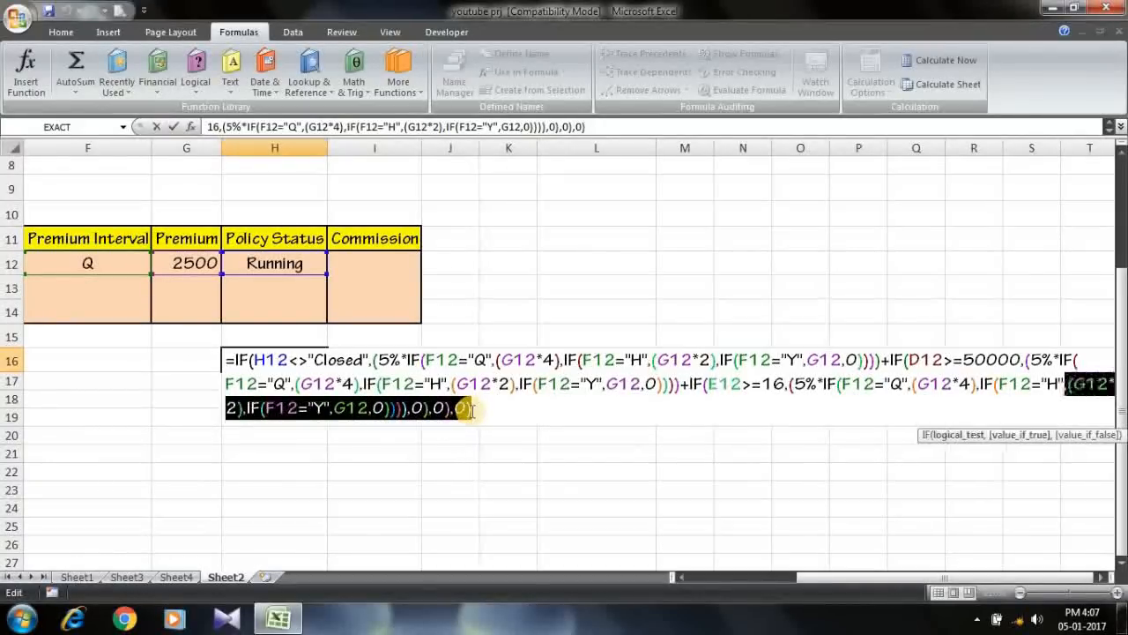
pyautogui.hotkey('shift', 'Left')
pyautogui.hotkey('shift', 'Left')
pyautogui.hotkey('shift', 'Left')
pyautogui.hotkey('shift', 'Left')
pyautogui.hotkey('shift', 'Left')
pyautogui.hotkey('shift', 'Left')
pyautogui.hotkey('shift', 'Left')
pyautogui.hotkey('shift', 'Left')
pyautogui.hotkey('shift', 'Left')
pyautogui.hotkey('shift', 'Left')
pyautogui.hotkey('shift', 'Left')
pyautogui.hotkey('shift', 'Left')
pyautogui.hotkey('shift', 'Left')
pyautogui.hotkey('shift', 'Left')
pyautogui.hotkey('shift', 'Left')
pyautogui.hotkey('shift', 'Left')
pyautogui.hotkey('shift', 'Left')
pyautogui.hotkey('shift', 'Left')
pyautogui.hotkey('shift', 'Left')
pyautogui.hotkey('shift', 'Left')
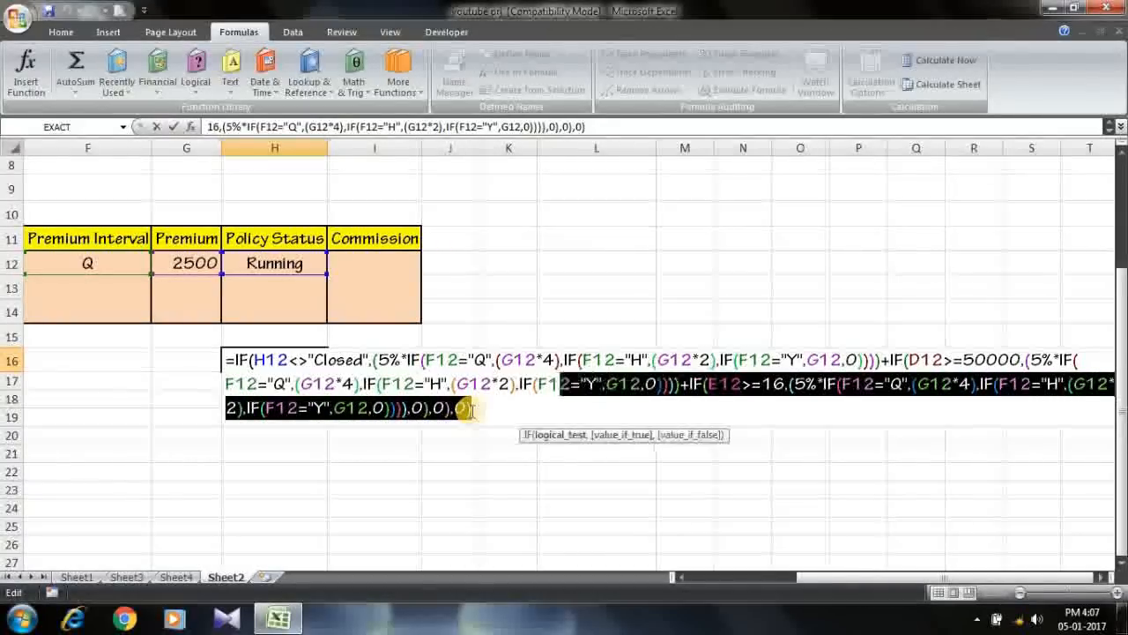
pyautogui.hotkey('shift', 'Left')
pyautogui.hotkey('shift', 'Left')
pyautogui.hotkey('shift', 'Left')
pyautogui.hotkey('shift', 'Left')
pyautogui.hotkey('shift', 'Left')
pyautogui.hotkey('shift', 'Left')
pyautogui.hotkey('shift', 'Left')
pyautogui.hotkey('shift', 'Left')
pyautogui.hotkey('shift', 'Left')
pyautogui.hotkey('shift', 'Left')
pyautogui.hotkey('shift', 'Left')
pyautogui.hotkey('shift', 'Left')
pyautogui.hotkey('shift', 'Left')
pyautogui.hotkey('shift', 'Left')
pyautogui.hotkey('shift', 'Left')
pyautogui.hotkey('shift', 'Left')
pyautogui.hotkey('shift', 'Left')
pyautogui.hotkey('shift', 'Left')
pyautogui.hotkey('shift', 'Left')
pyautogui.hotkey('shift', 'Left')
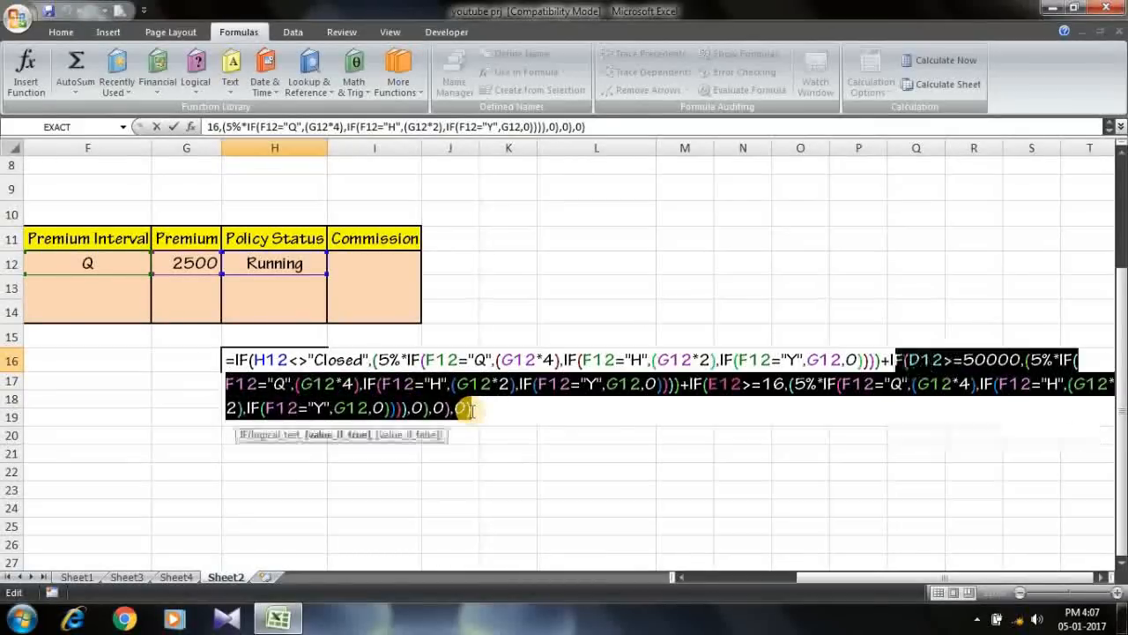
pyautogui.hotkey('shift', 'Left')
pyautogui.hotkey('shift', 'Left')
pyautogui.hotkey('shift', 'Left')
pyautogui.hotkey('shift', 'Left')
pyautogui.hotkey('shift', 'Left')
pyautogui.hotkey('shift', 'Left')
pyautogui.hotkey('shift', 'Left')
pyautogui.hotkey('shift', 'Left')
pyautogui.hotkey('shift', 'Left')
pyautogui.hotkey('shift', 'Left')
pyautogui.hotkey('shift', 'Left')
pyautogui.hotkey('shift', 'Left')
pyautogui.hotkey('shift', 'Left')
pyautogui.hotkey('shift', 'Left')
pyautogui.hotkey('shift', 'Left')
pyautogui.hotkey('shift', 'Left')
pyautogui.hotkey('shift', 'Left')
pyautogui.hotkey('shift', 'Left')
pyautogui.hotkey('shift', 'Left')
pyautogui.hotkey('shift', 'Left')
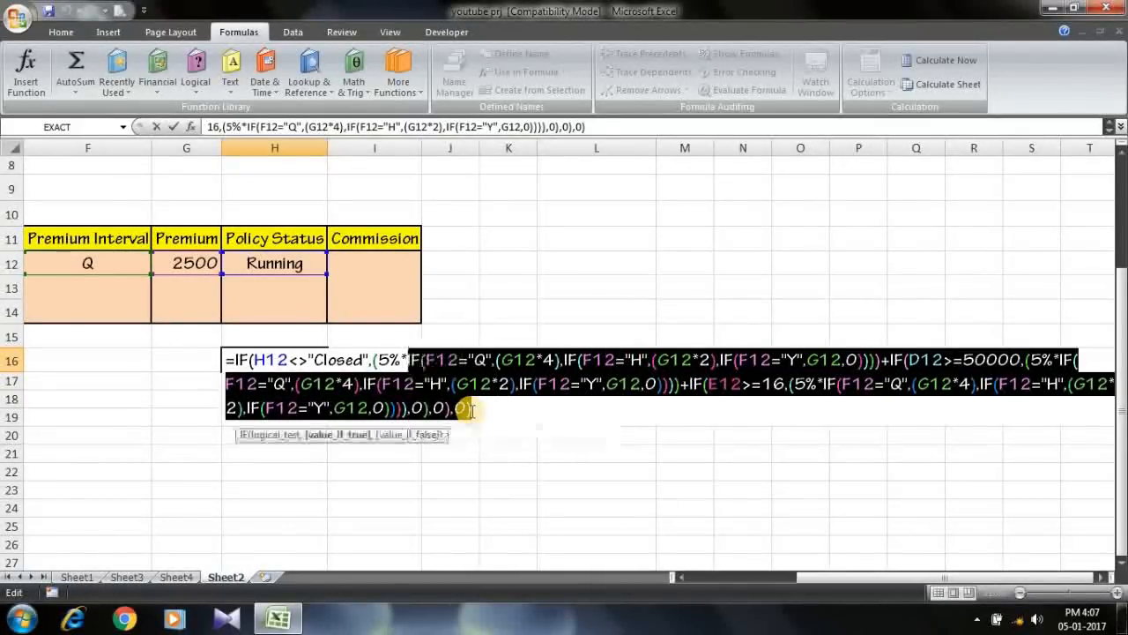
pyautogui.hotkey('shift', 'Left')
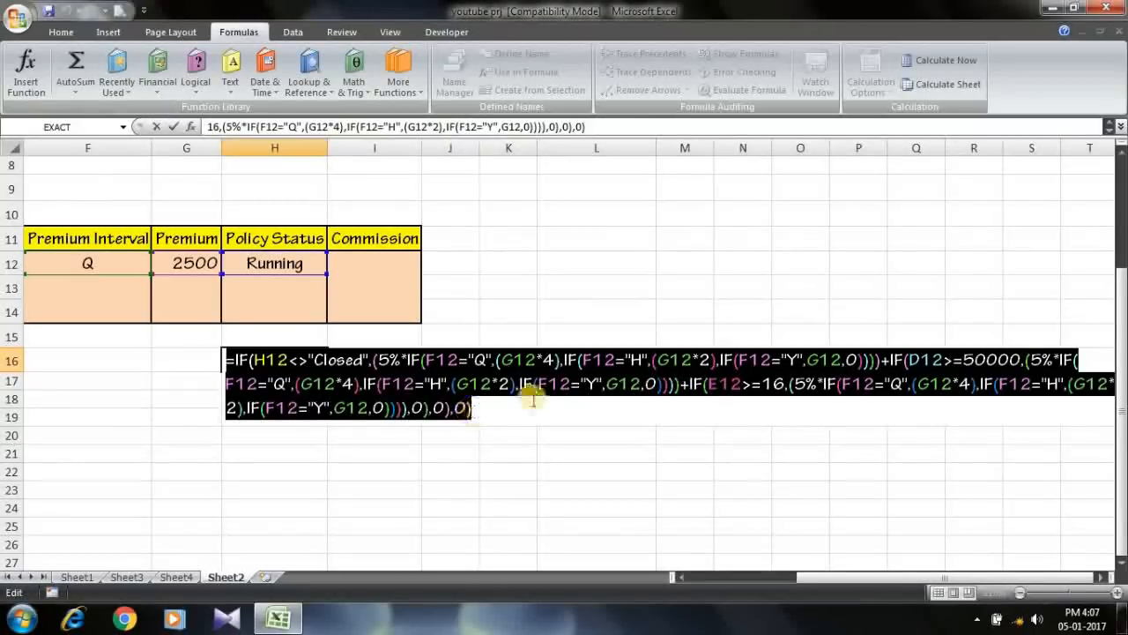
pyautogui.press('Return')
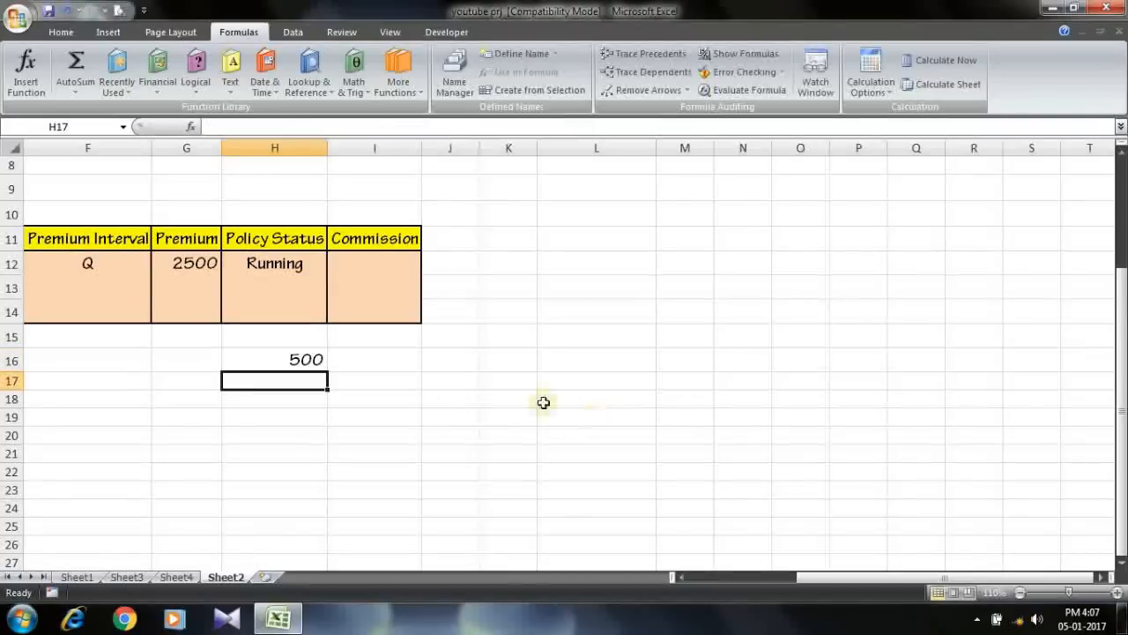
# Step: Paste the combined formula into the Commission cell I12 and delete the working copy of the formula from H16
pyautogui.click(401, 262)
pyautogui.hotkey('ctrl', 'v')
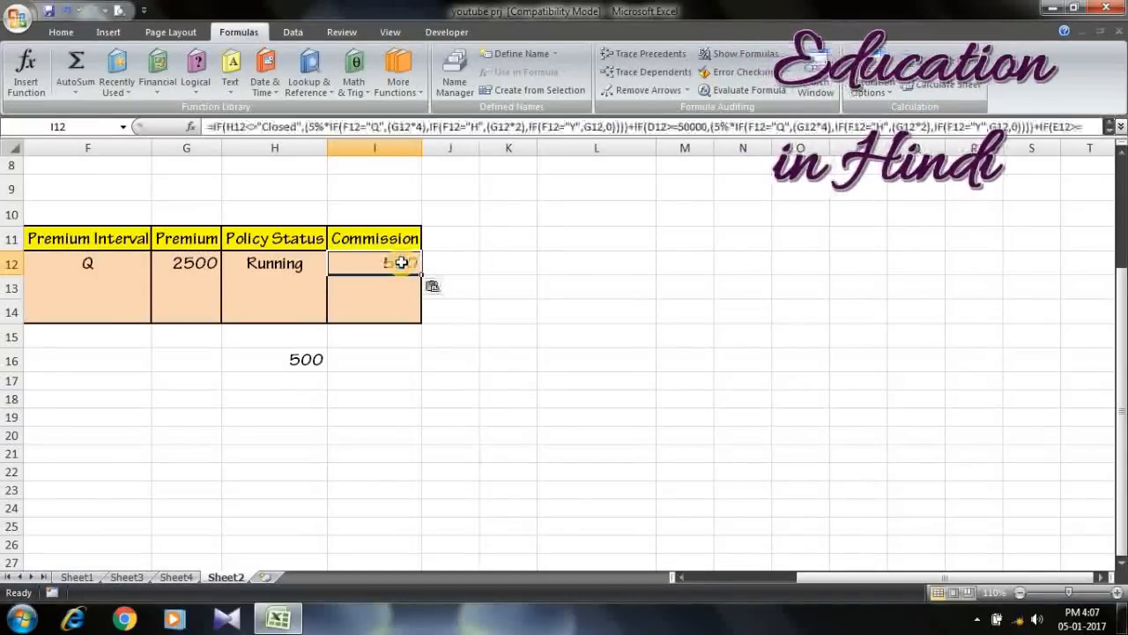
pyautogui.click(305, 361)
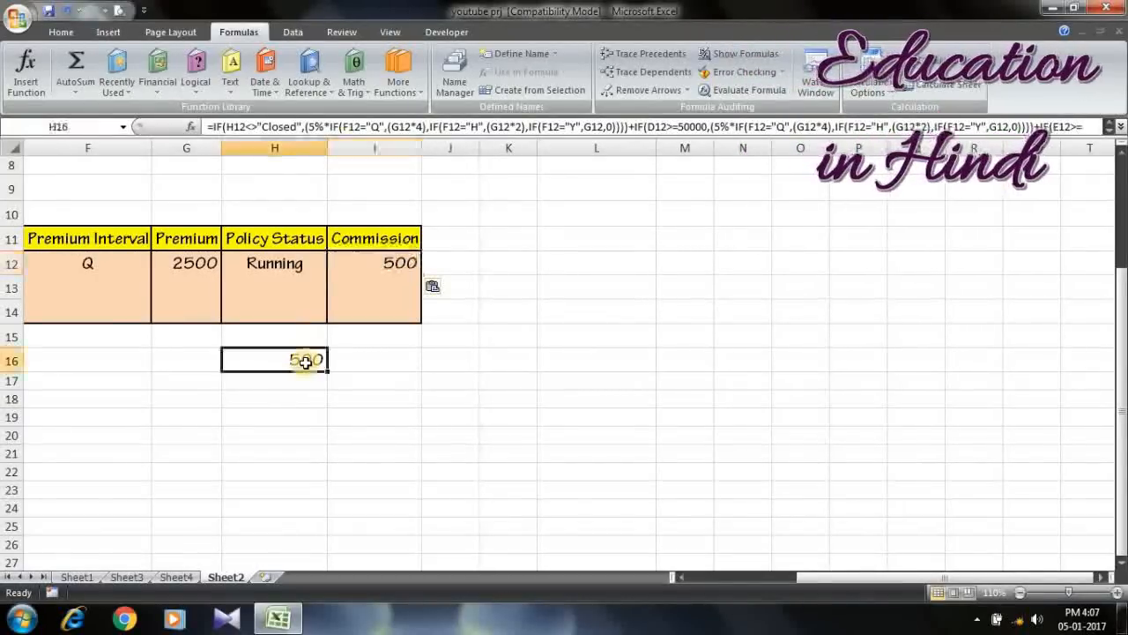
pyautogui.press('Delete')
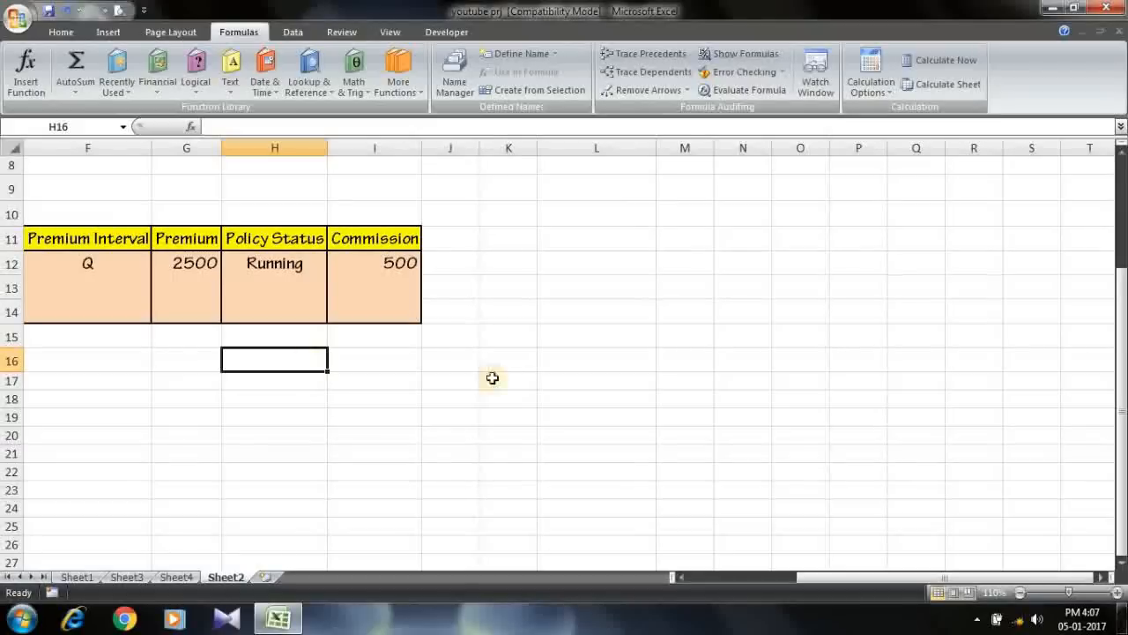
# Step: Set the Policy Status in H12 to Closed to test the commission formula
pyautogui.click(684, 580)
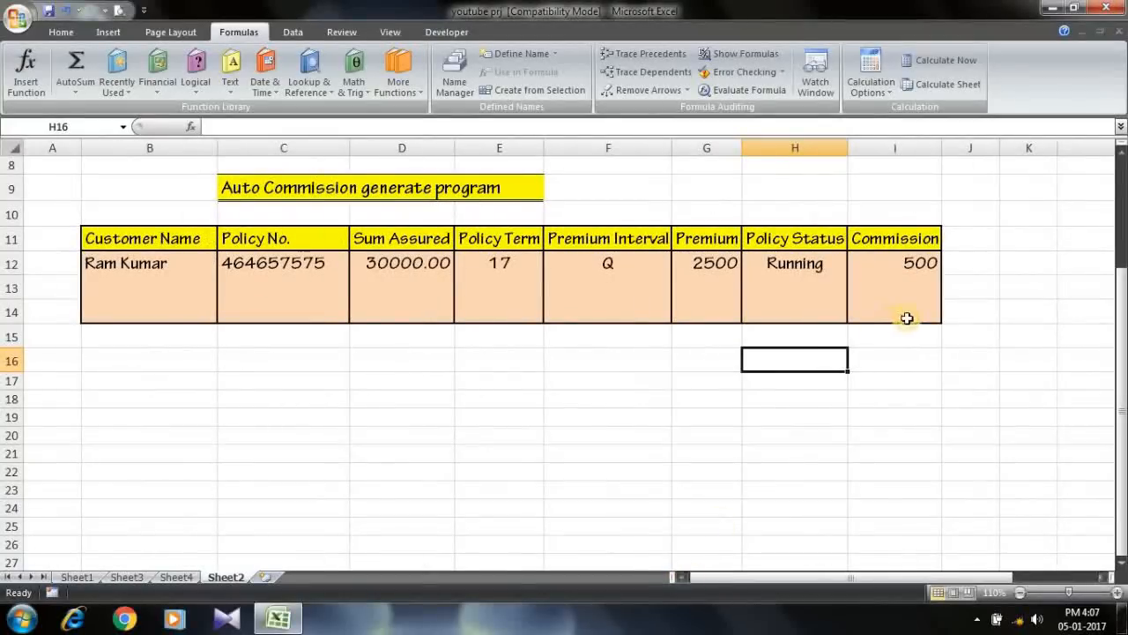
pyautogui.scroll(3, 1123, 165)
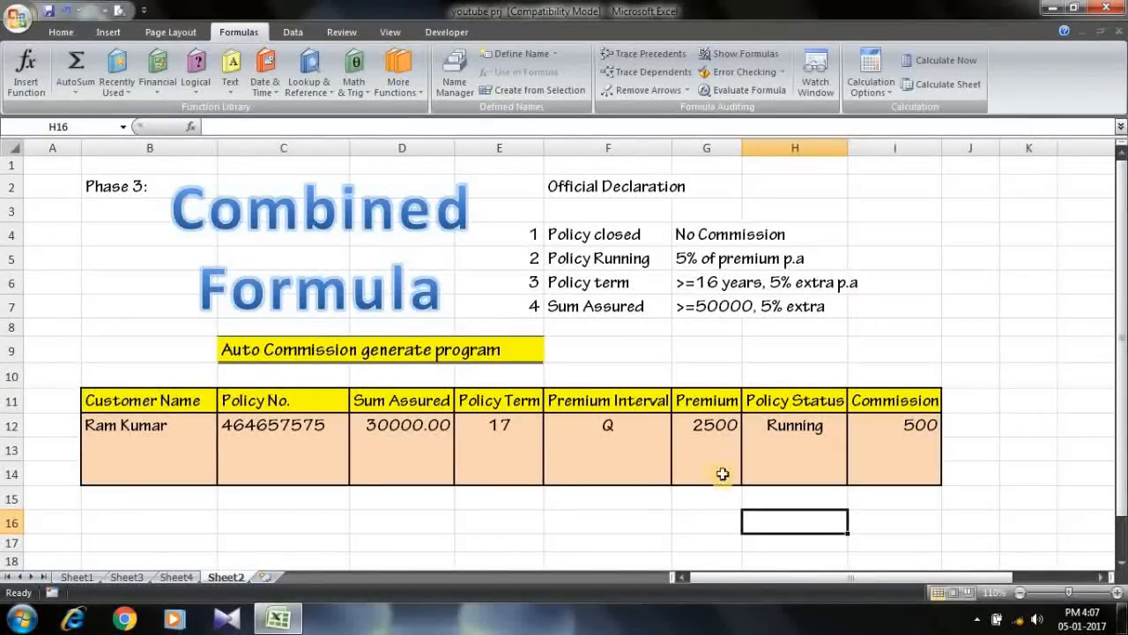
pyautogui.click(807, 428)
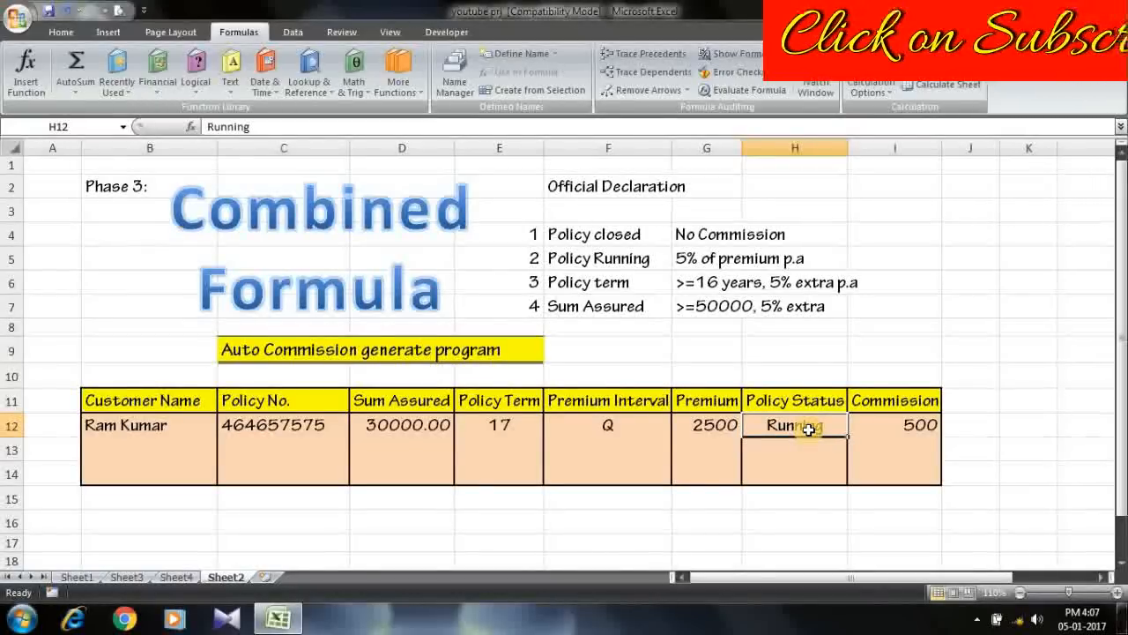
pyautogui.write('Closed')
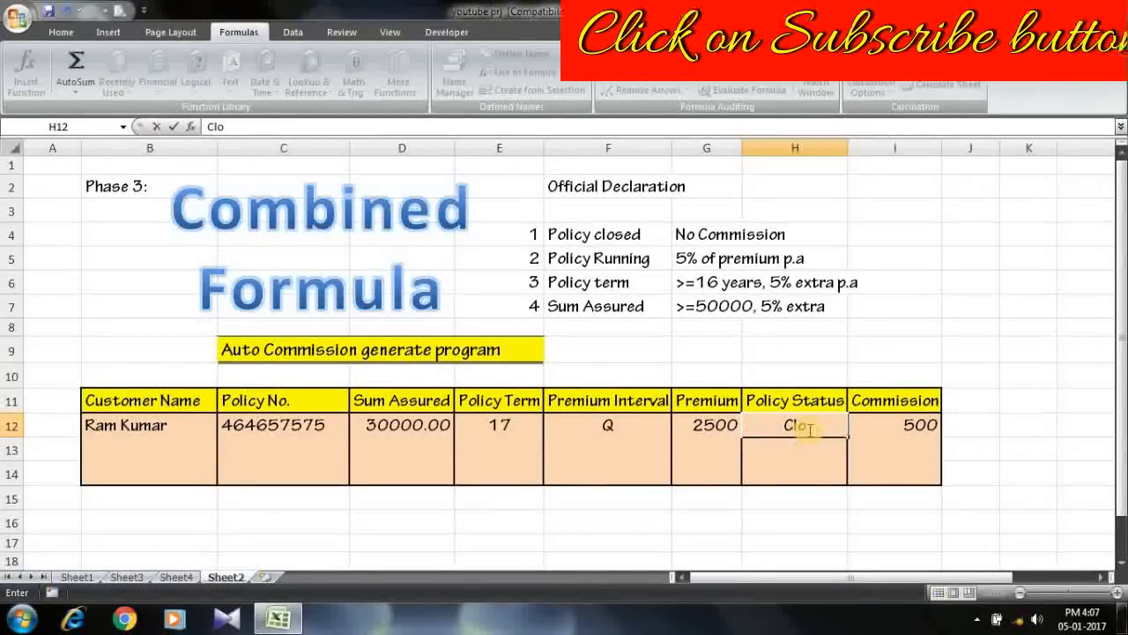